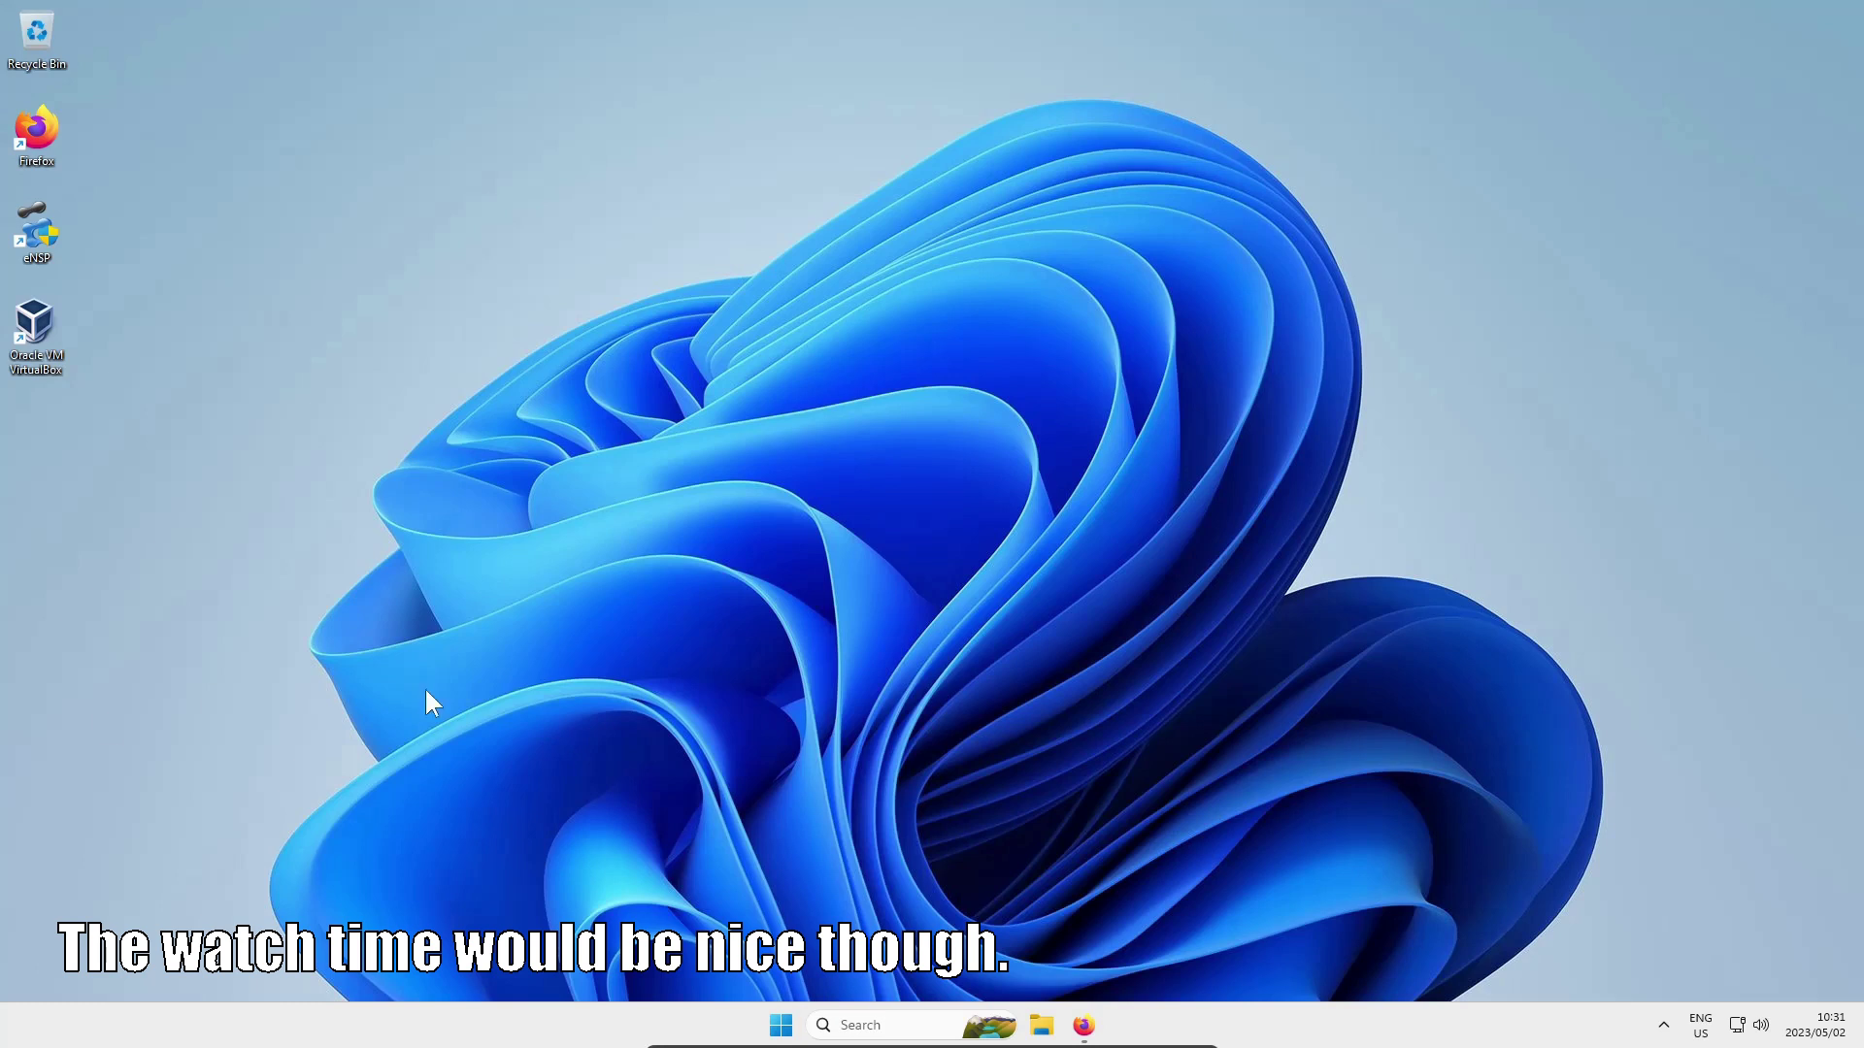
{"action": "left_click", "coordinate": [1085, 1025]}
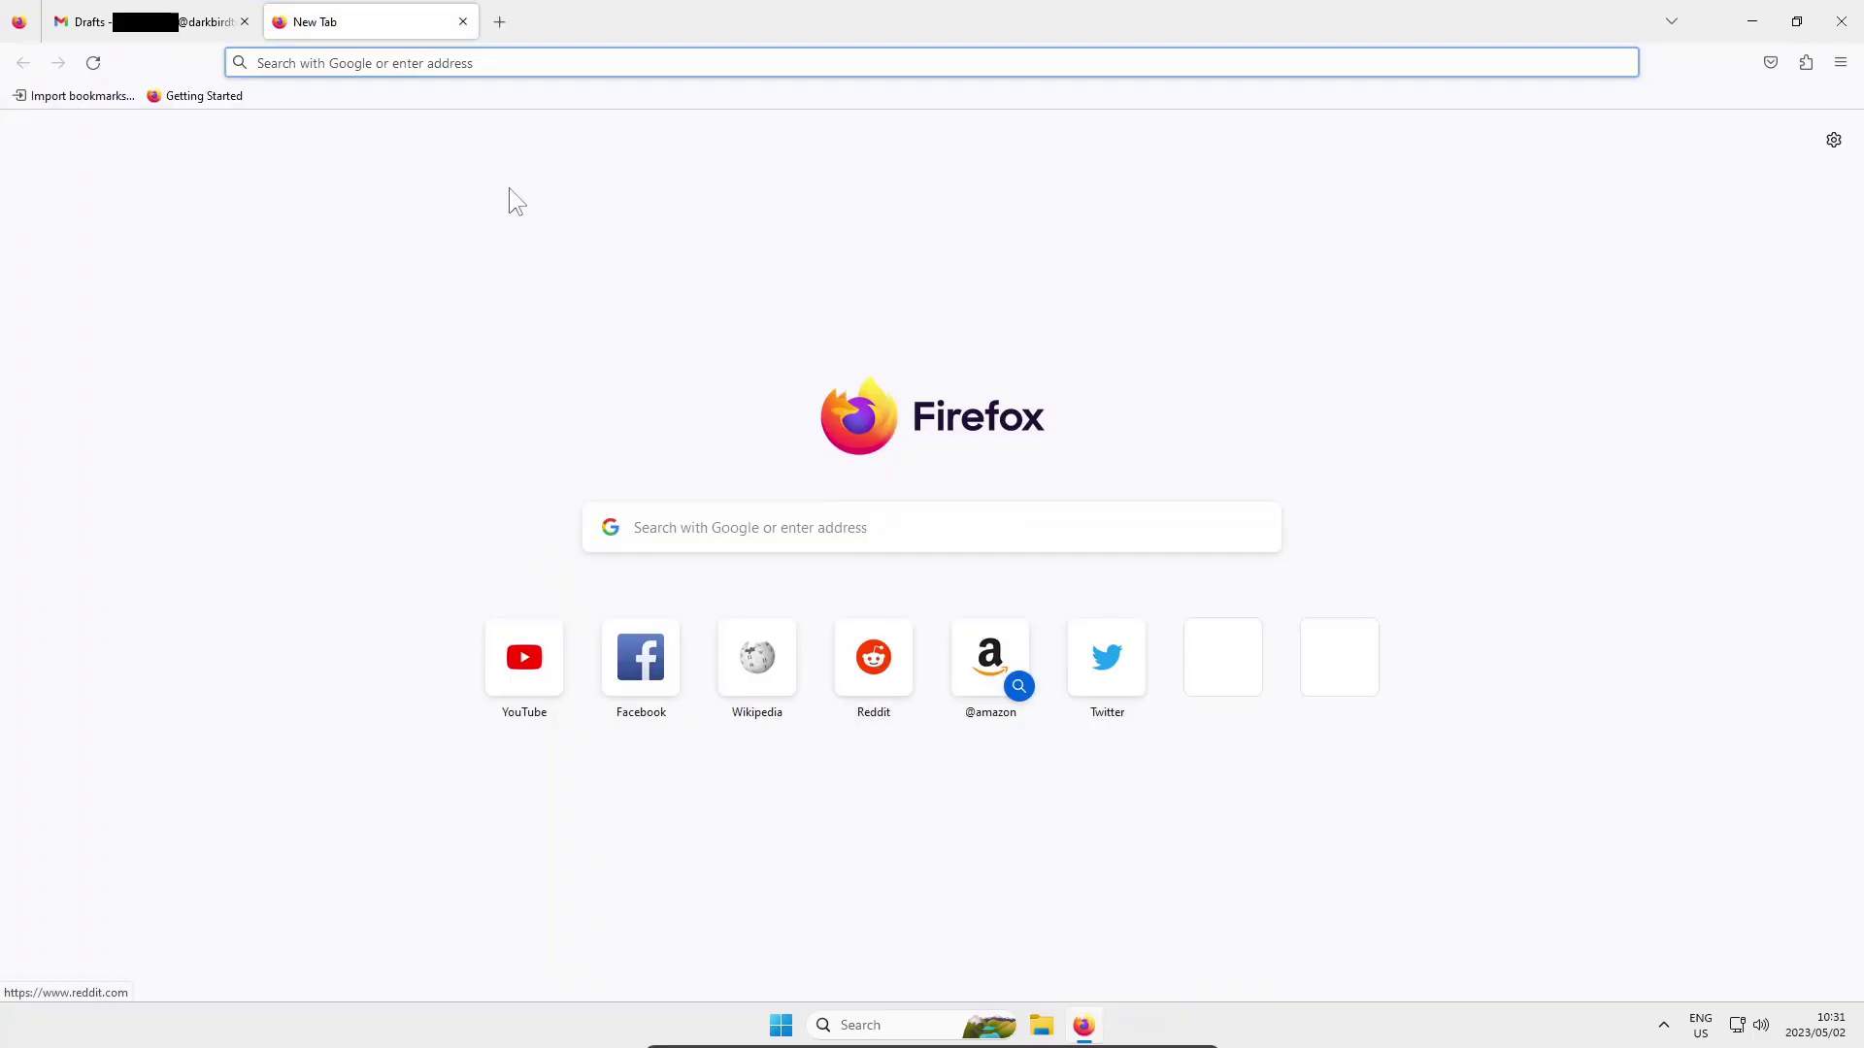
{"action": "type", "text": "www."}
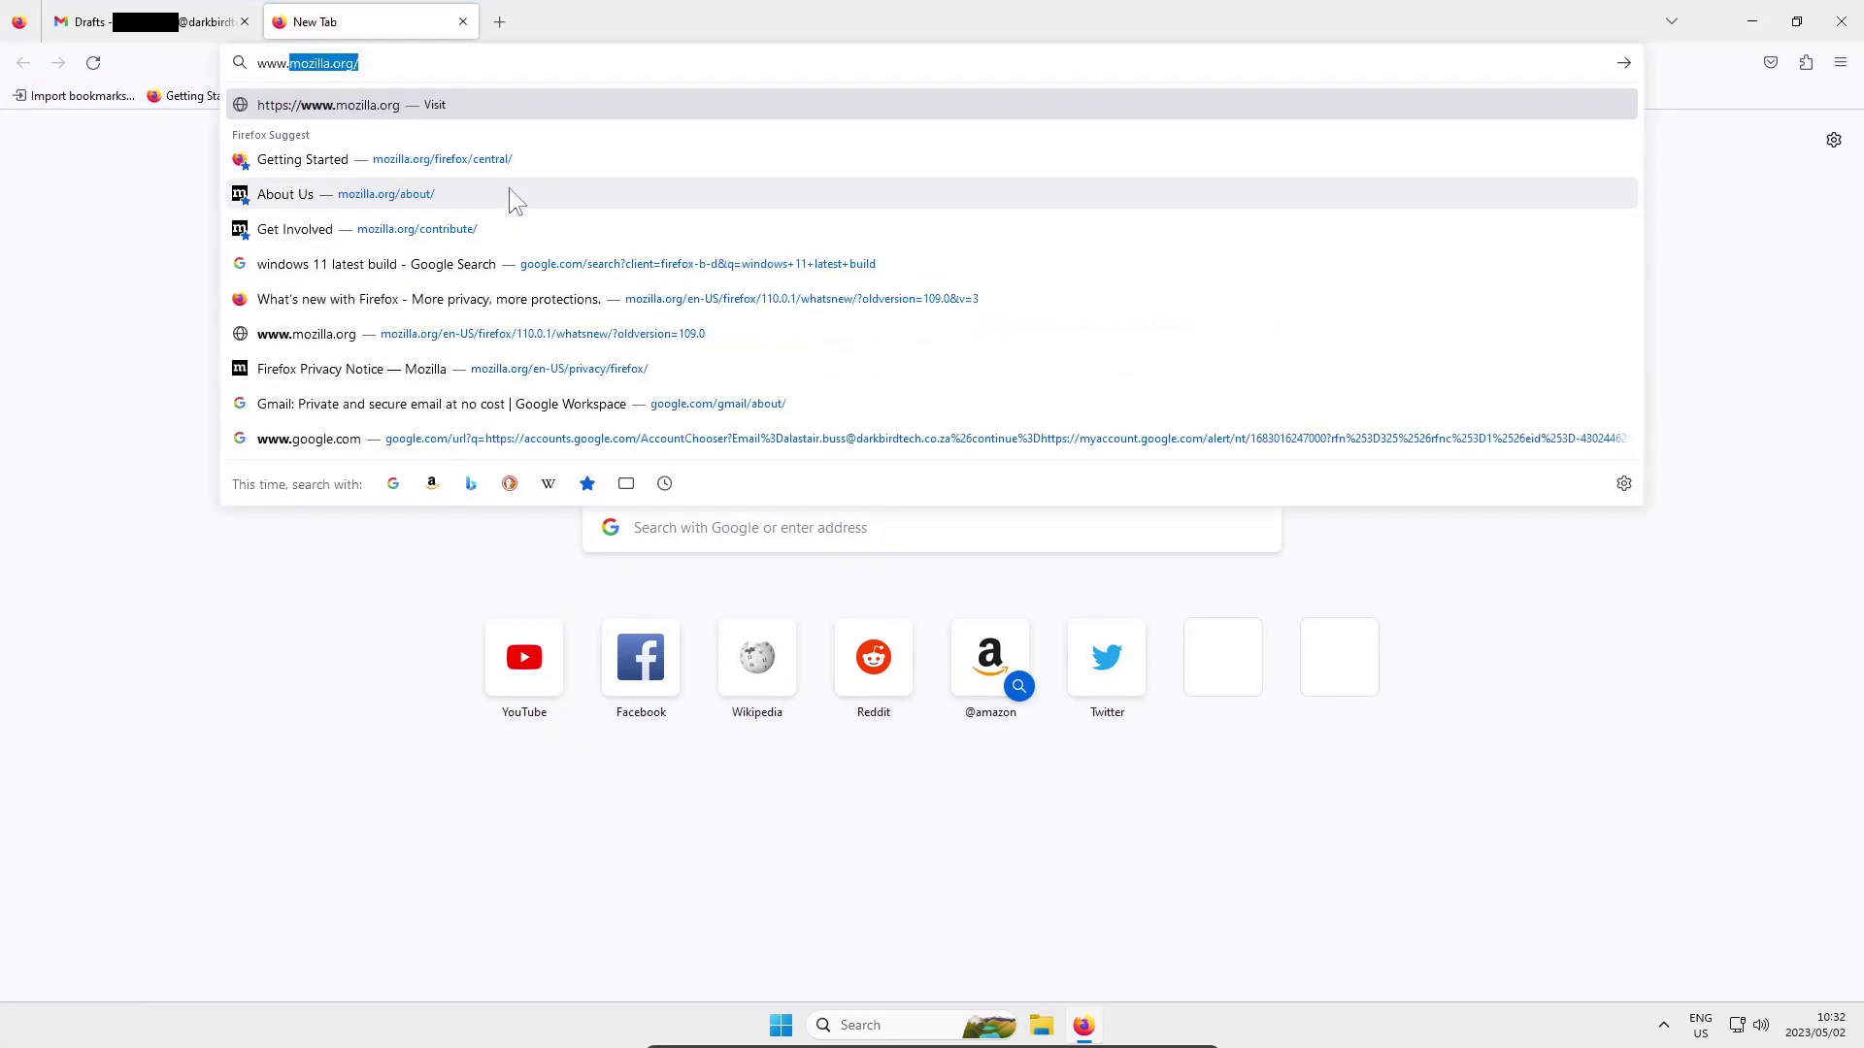
{"action": "type", "text": "huawei.com"}
{"action": "key", "text": "Return"}
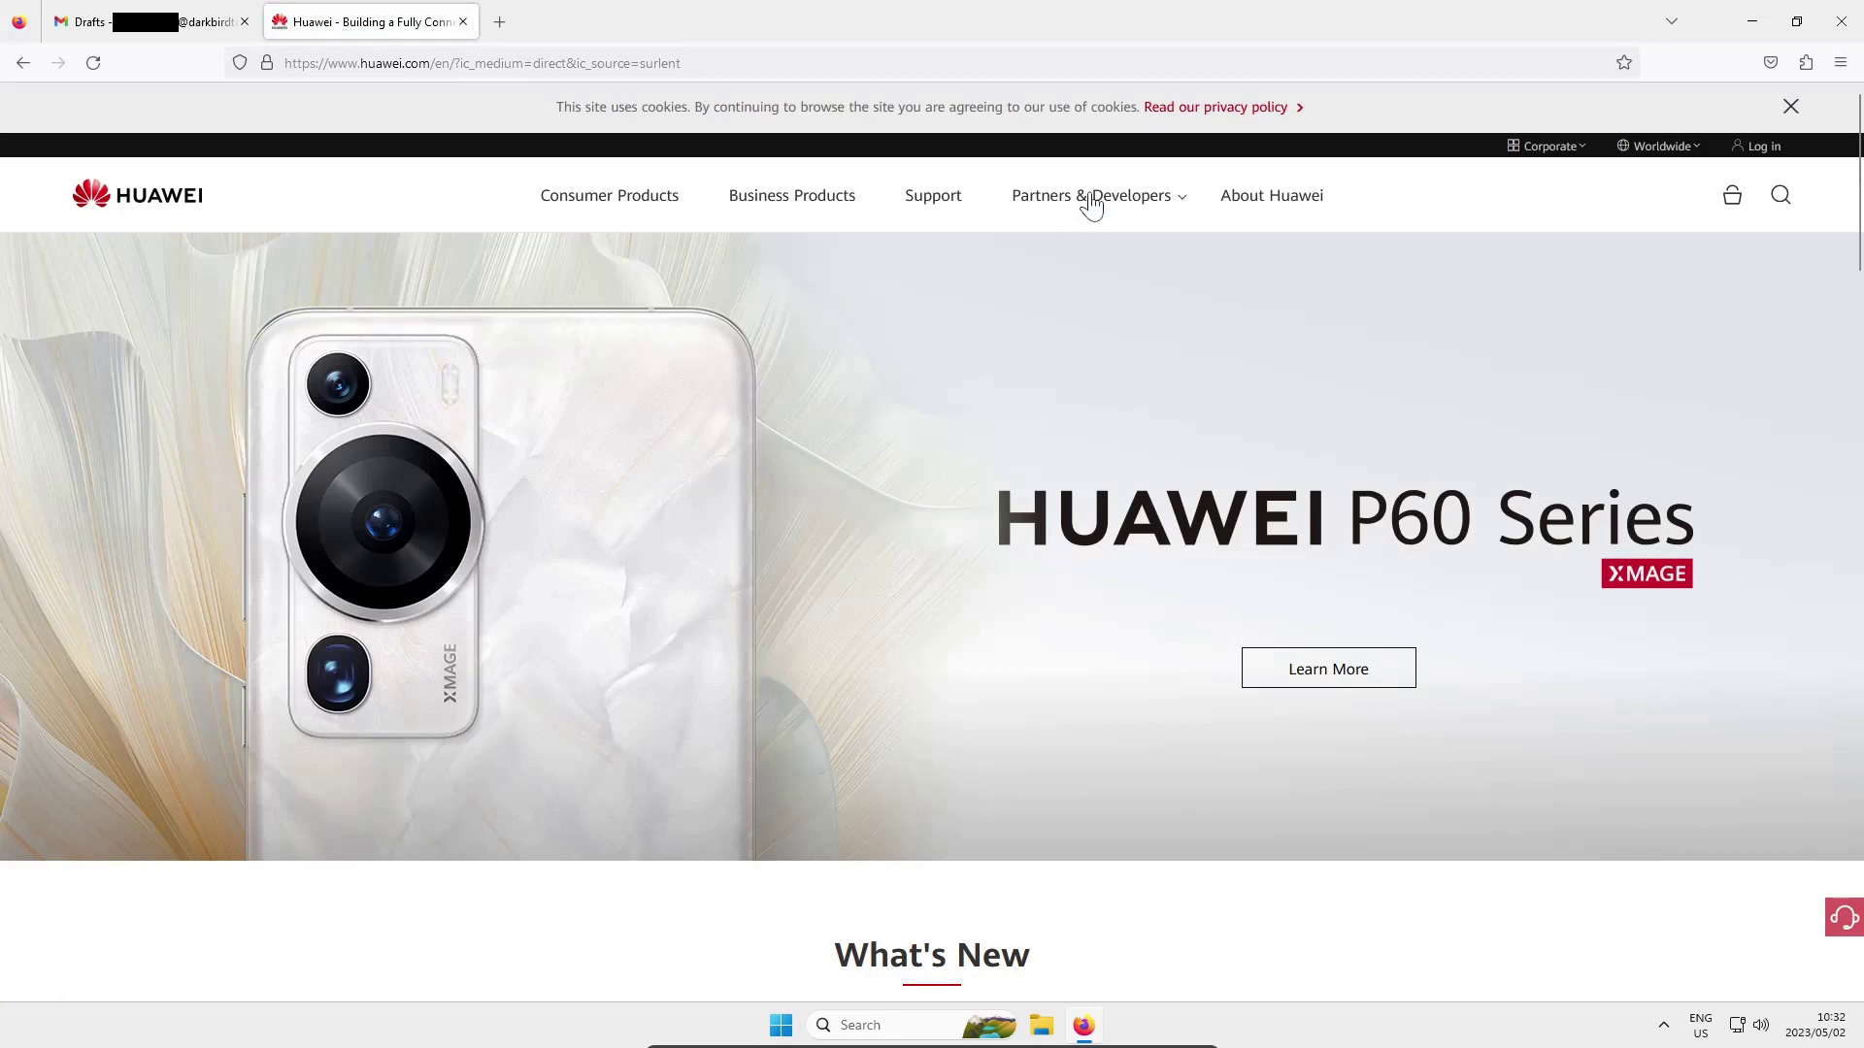
Open Huawei Talent from Partners & Developers and confirm the browser-recommendation tip
{"action": "left_click", "coordinate": [1090, 197]}
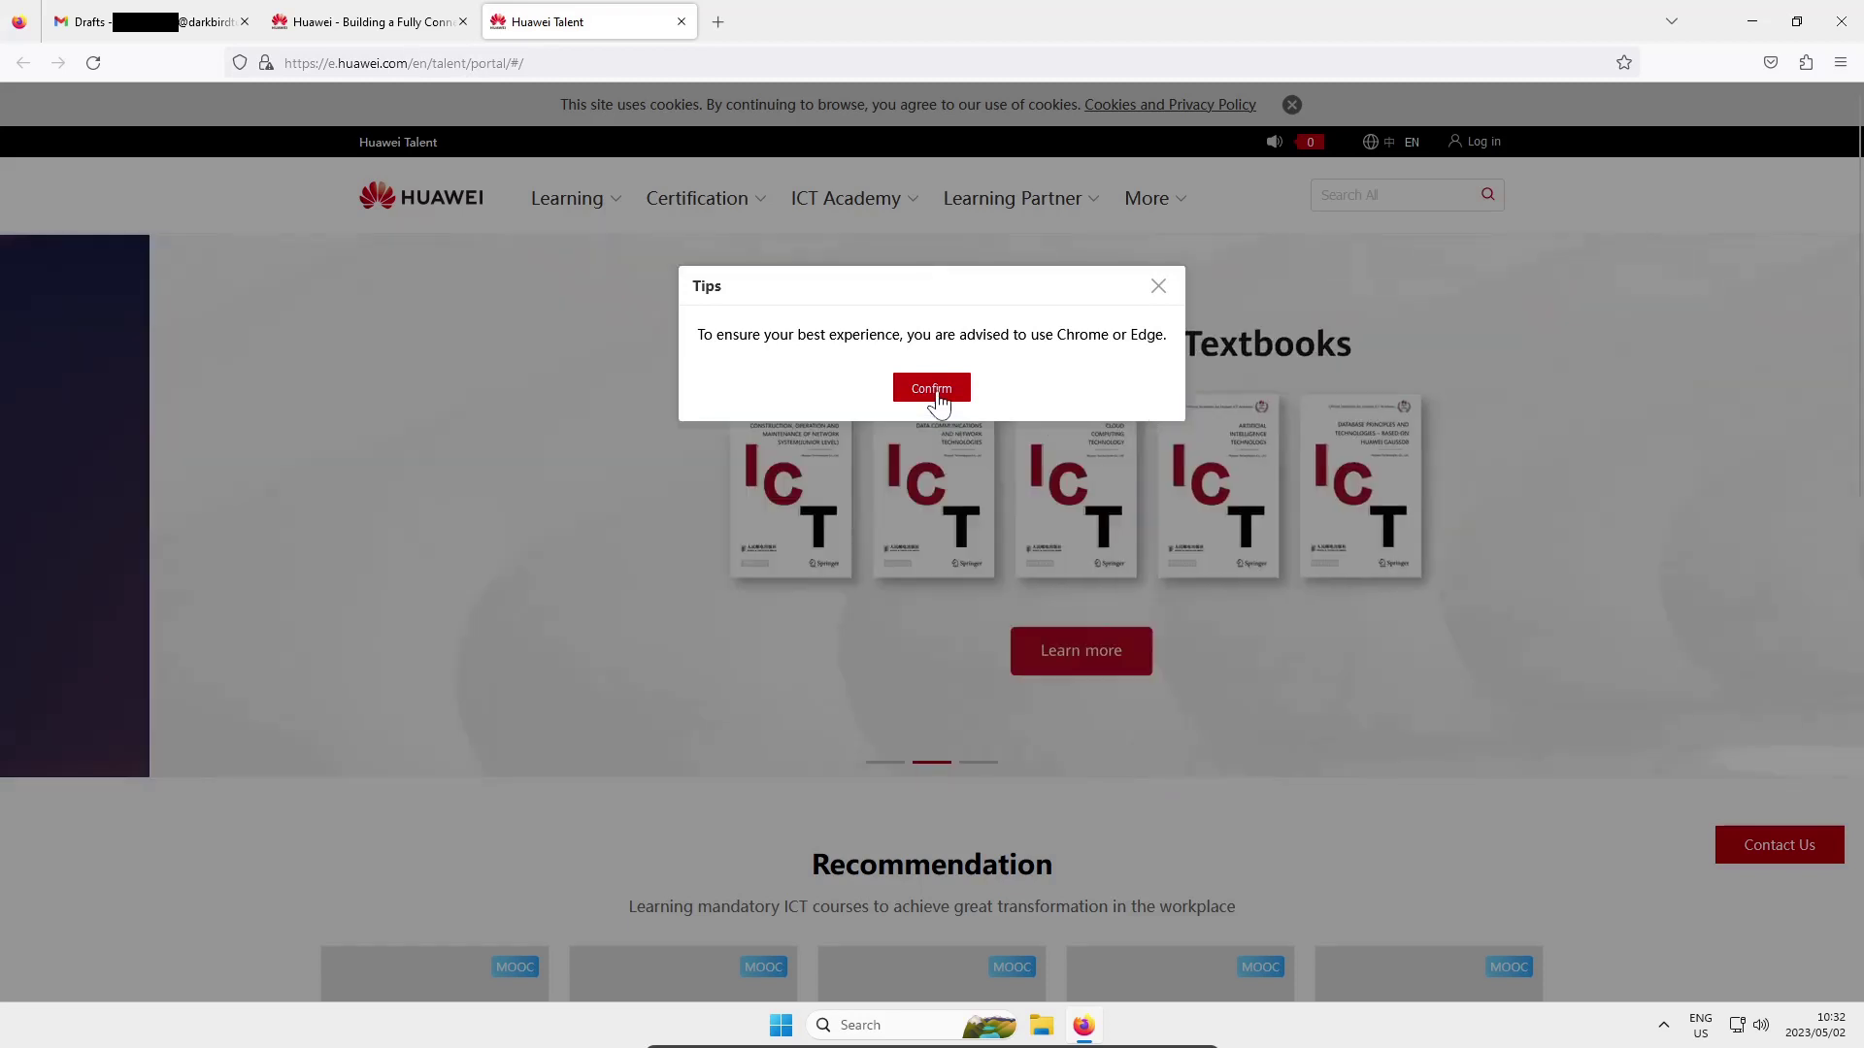
{"action": "left_click", "coordinate": [936, 396]}
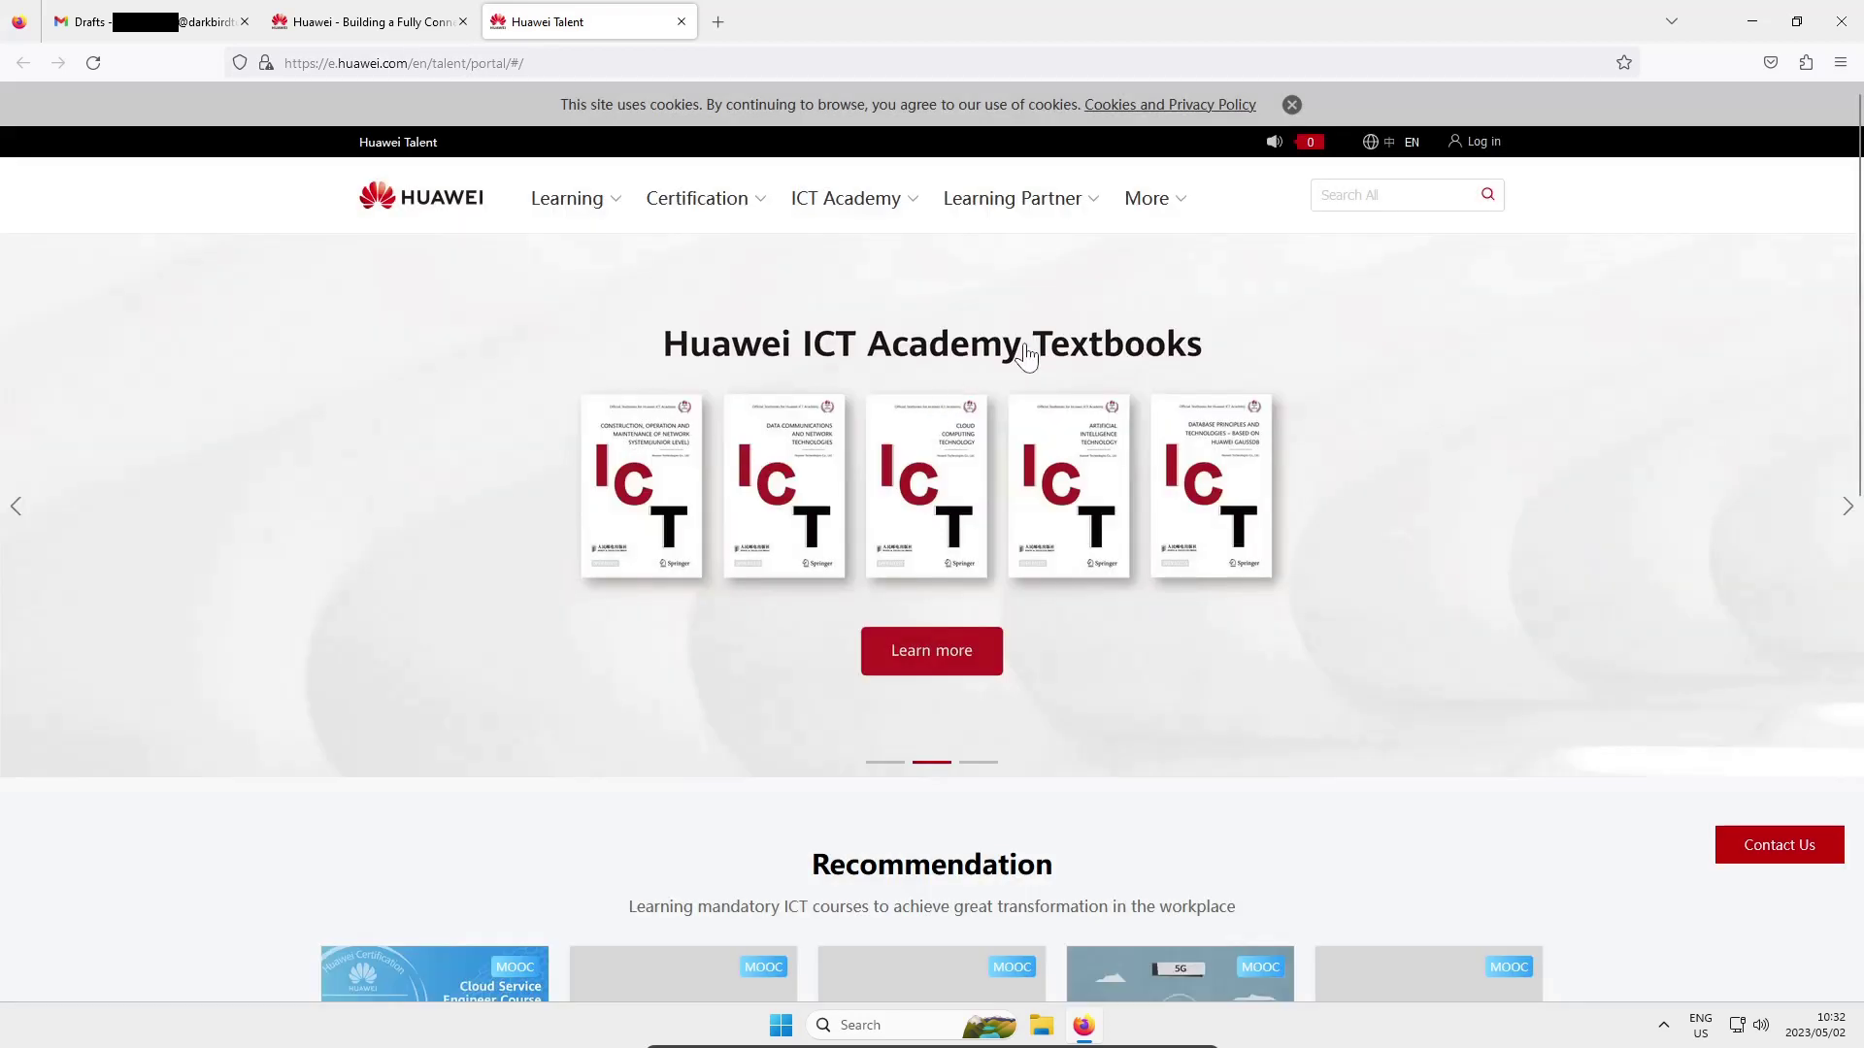
Go from Log in to the Uniportal sign-in page and choose Register
{"action": "left_click", "coordinate": [1493, 148]}
{"action": "mouse_move", "coordinate": [946, 235]}
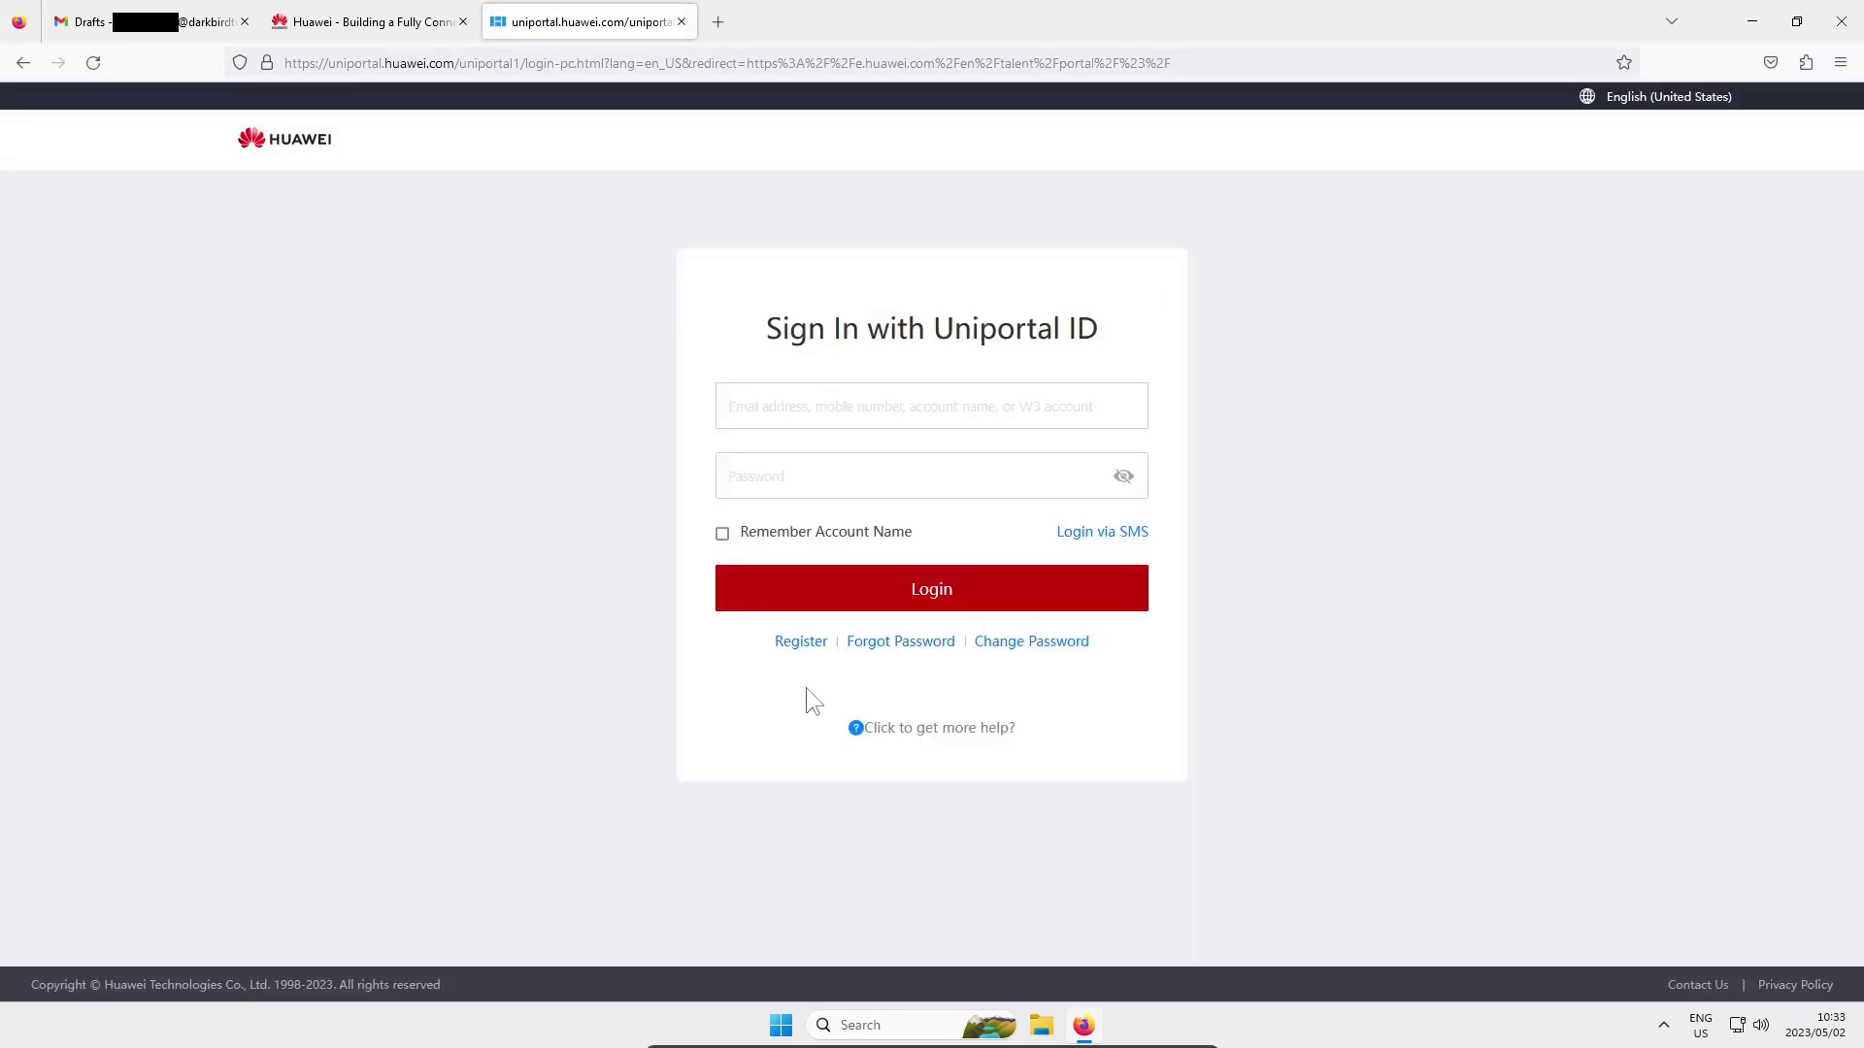
{"action": "left_click", "coordinate": [815, 642]}
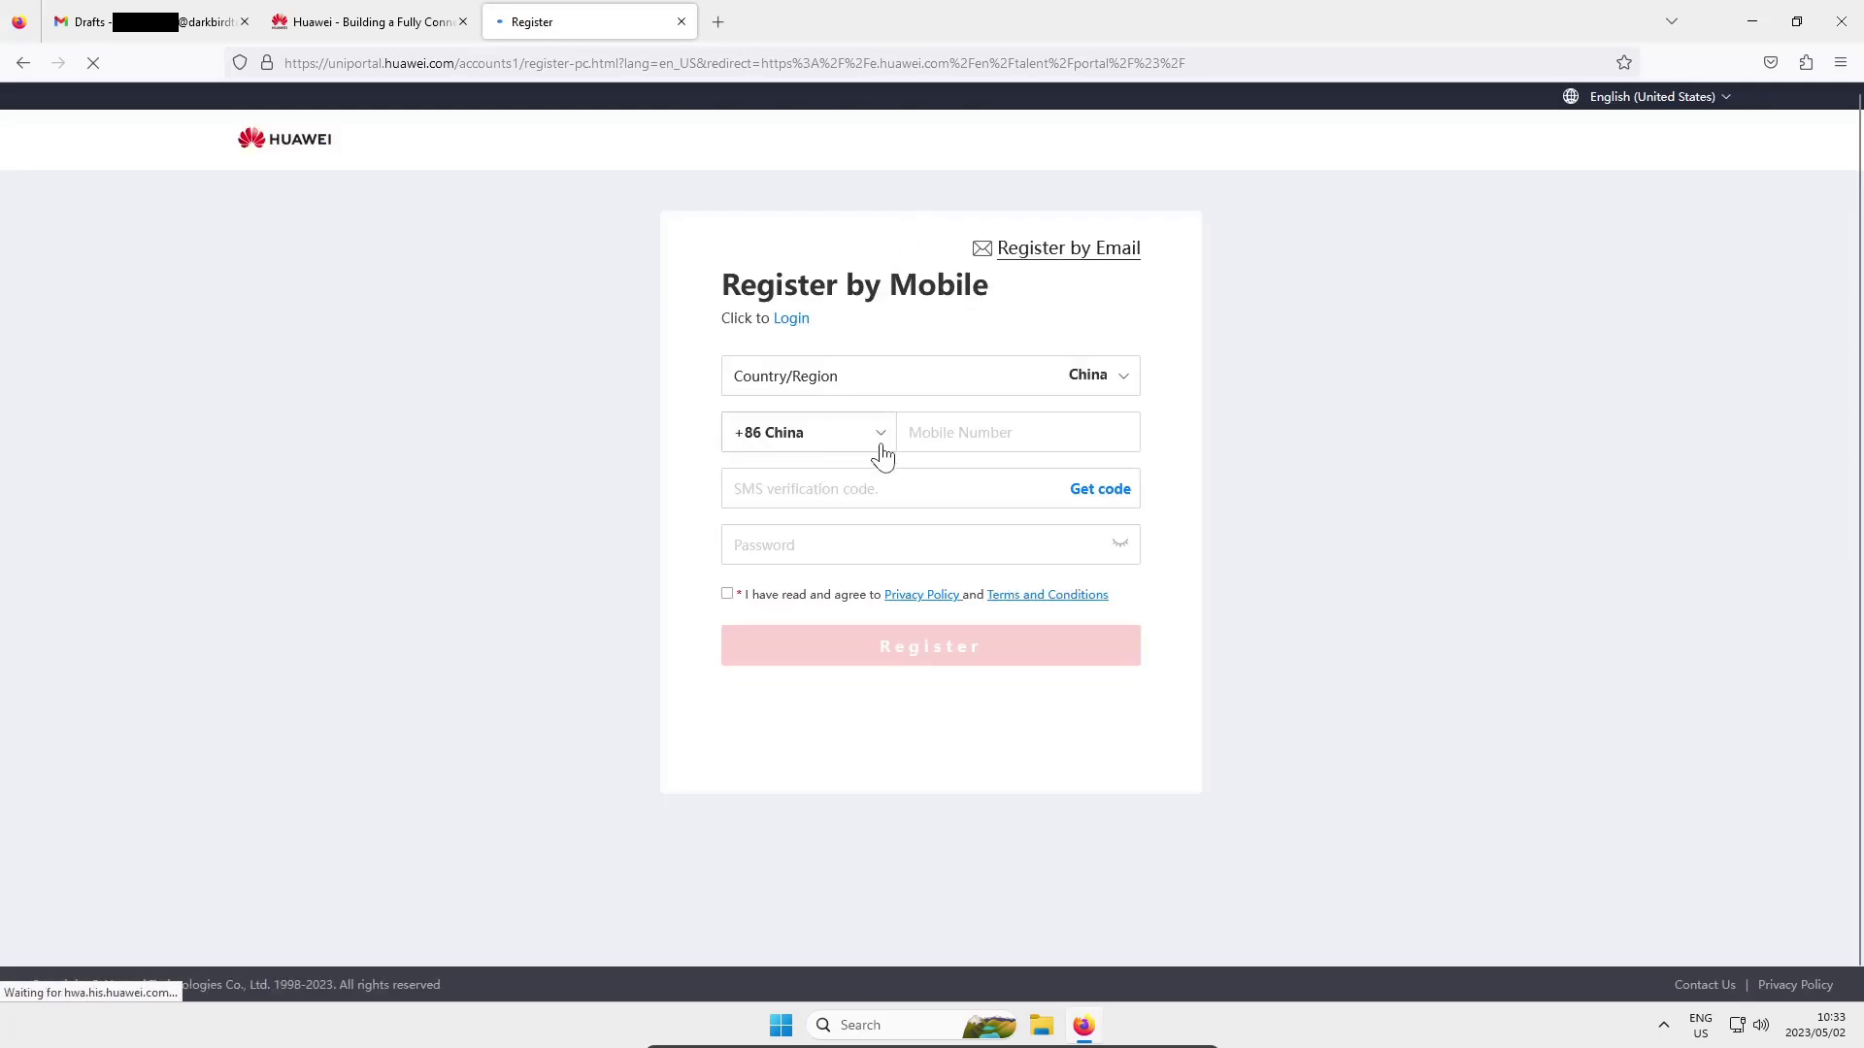
Switch to Register by Email and set Country/Region to South Africa by searching 'sout'
{"action": "left_click", "coordinate": [1061, 251]}
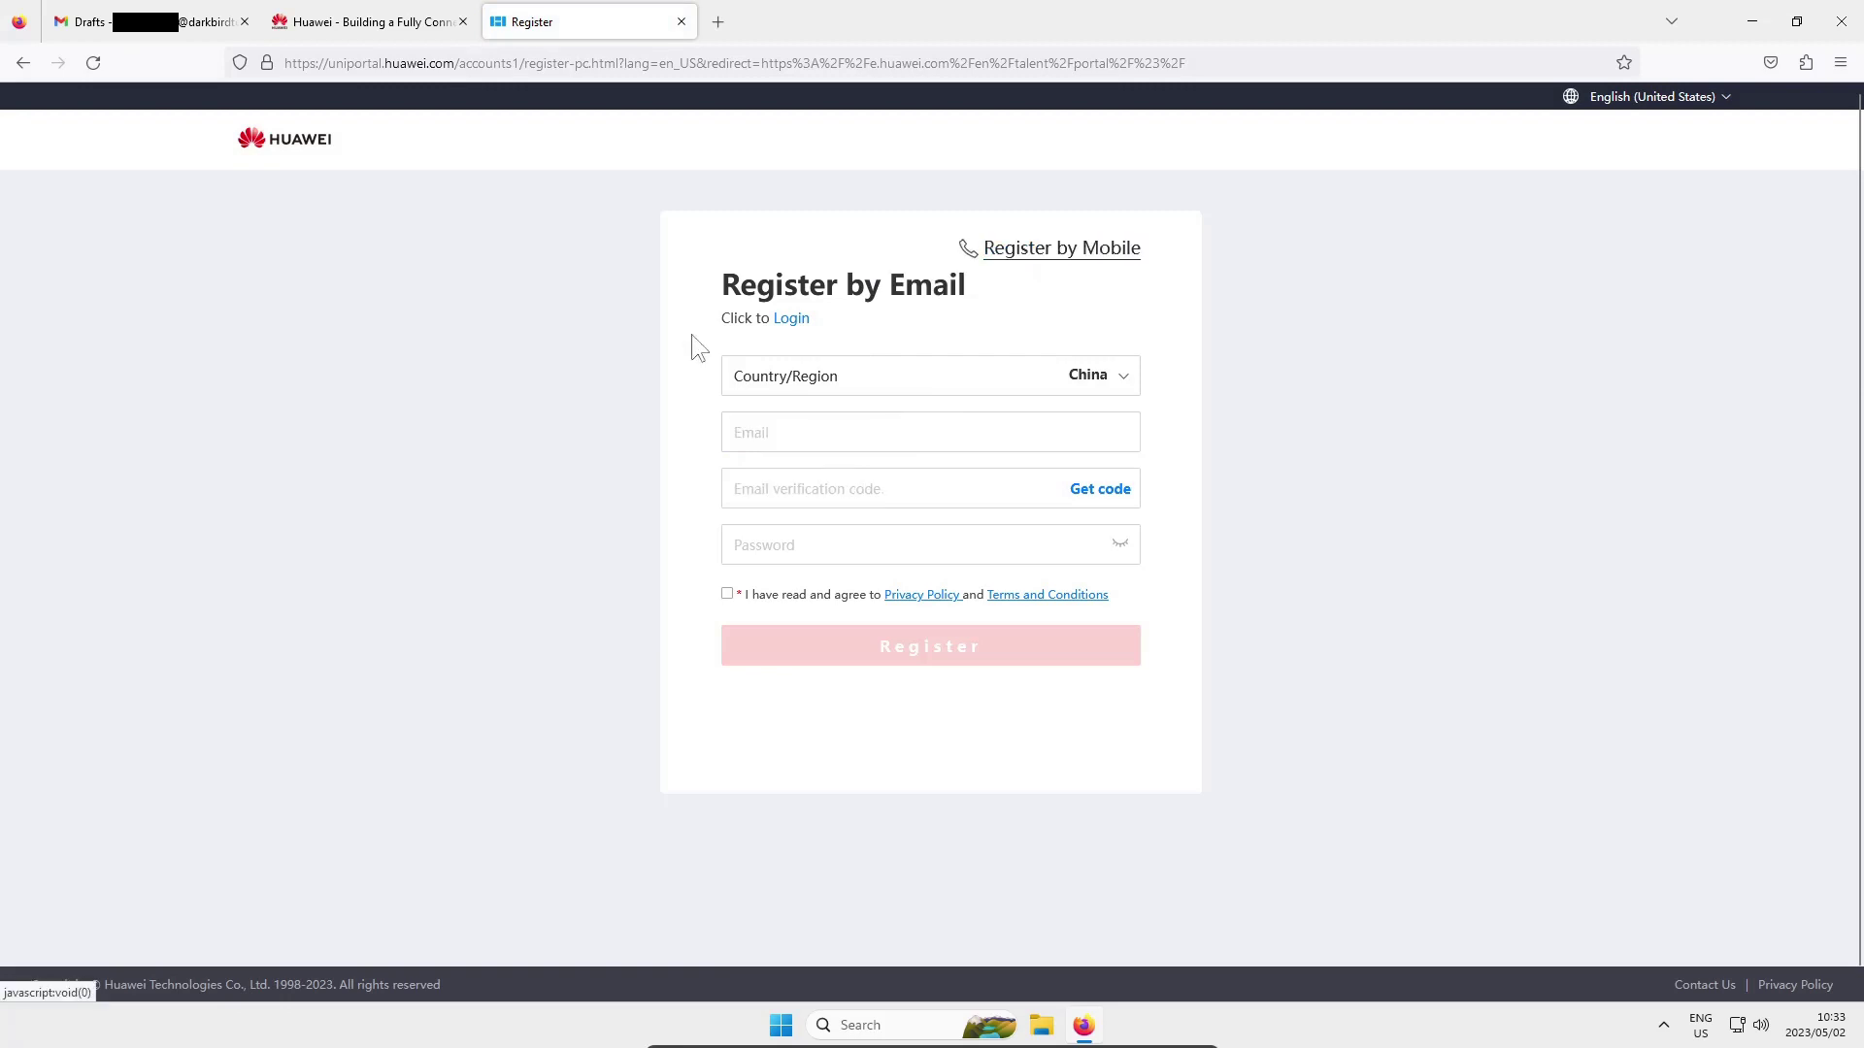
{"action": "left_click", "coordinate": [1119, 386]}
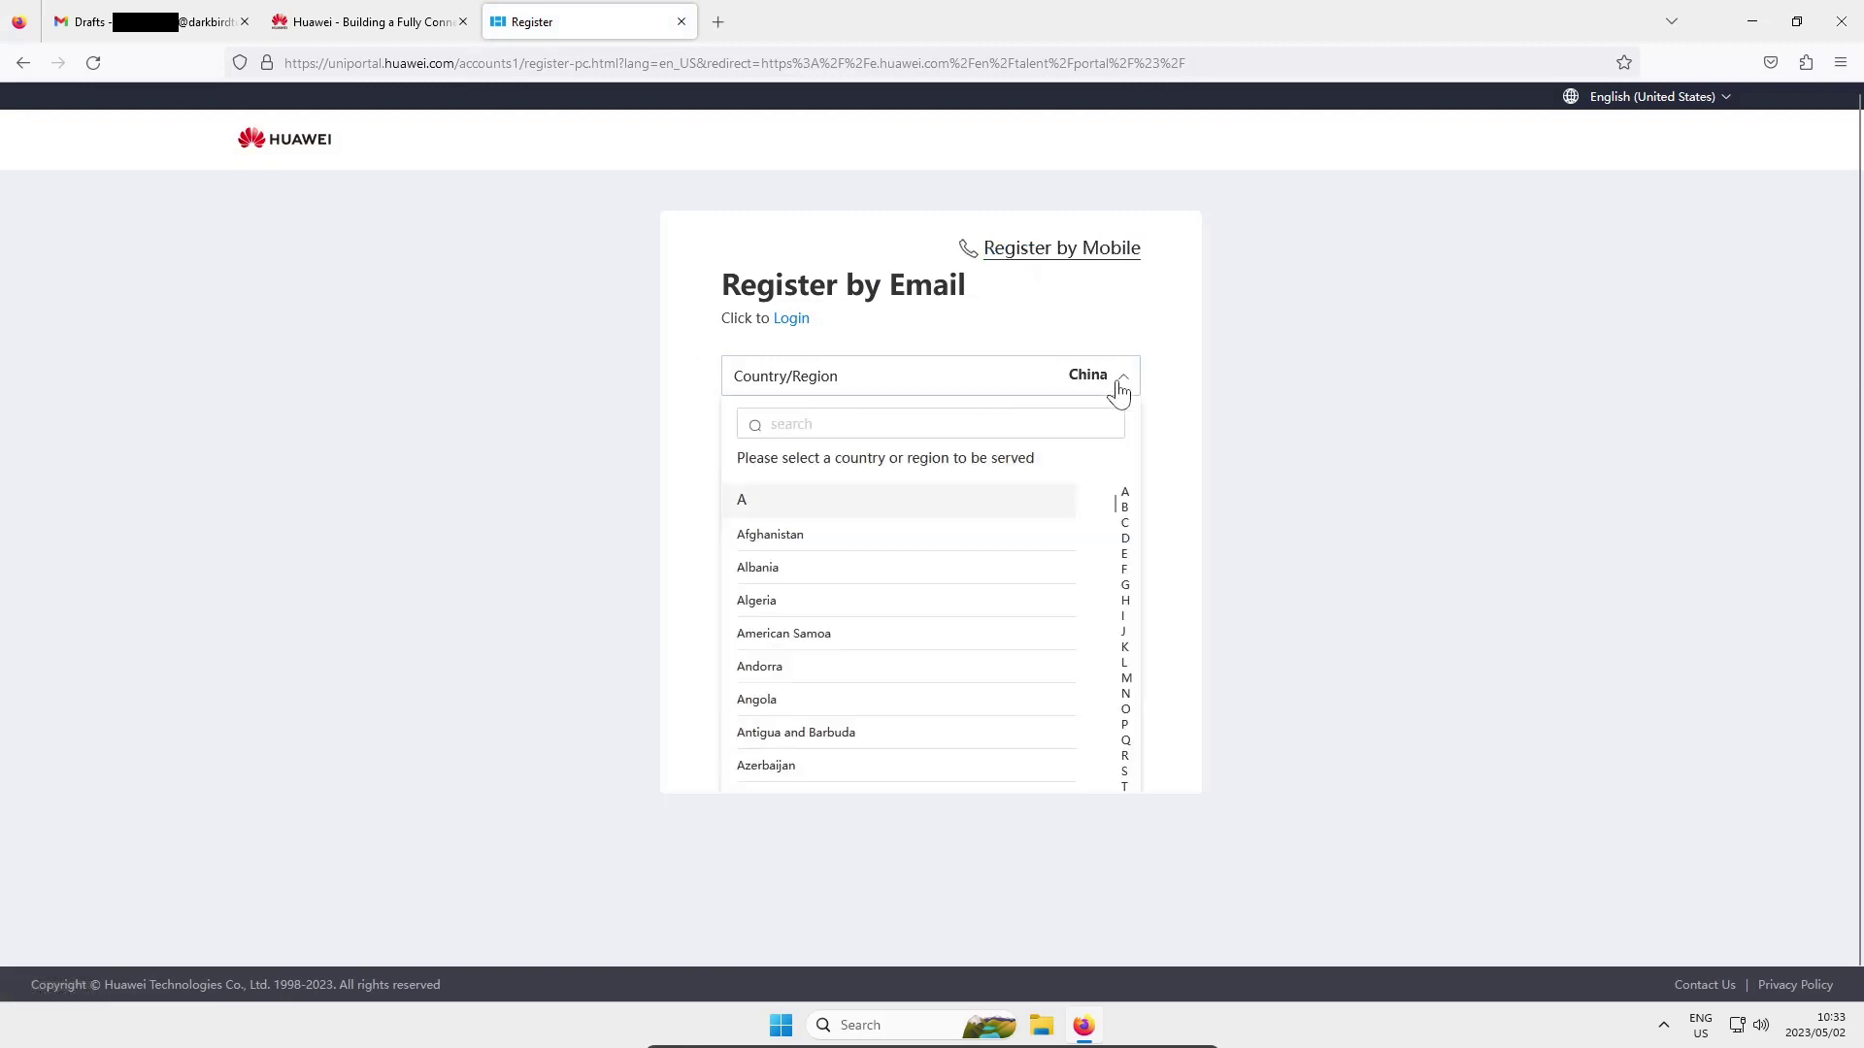
{"action": "left_click", "coordinate": [903, 420]}
{"action": "type", "text": "sout"}
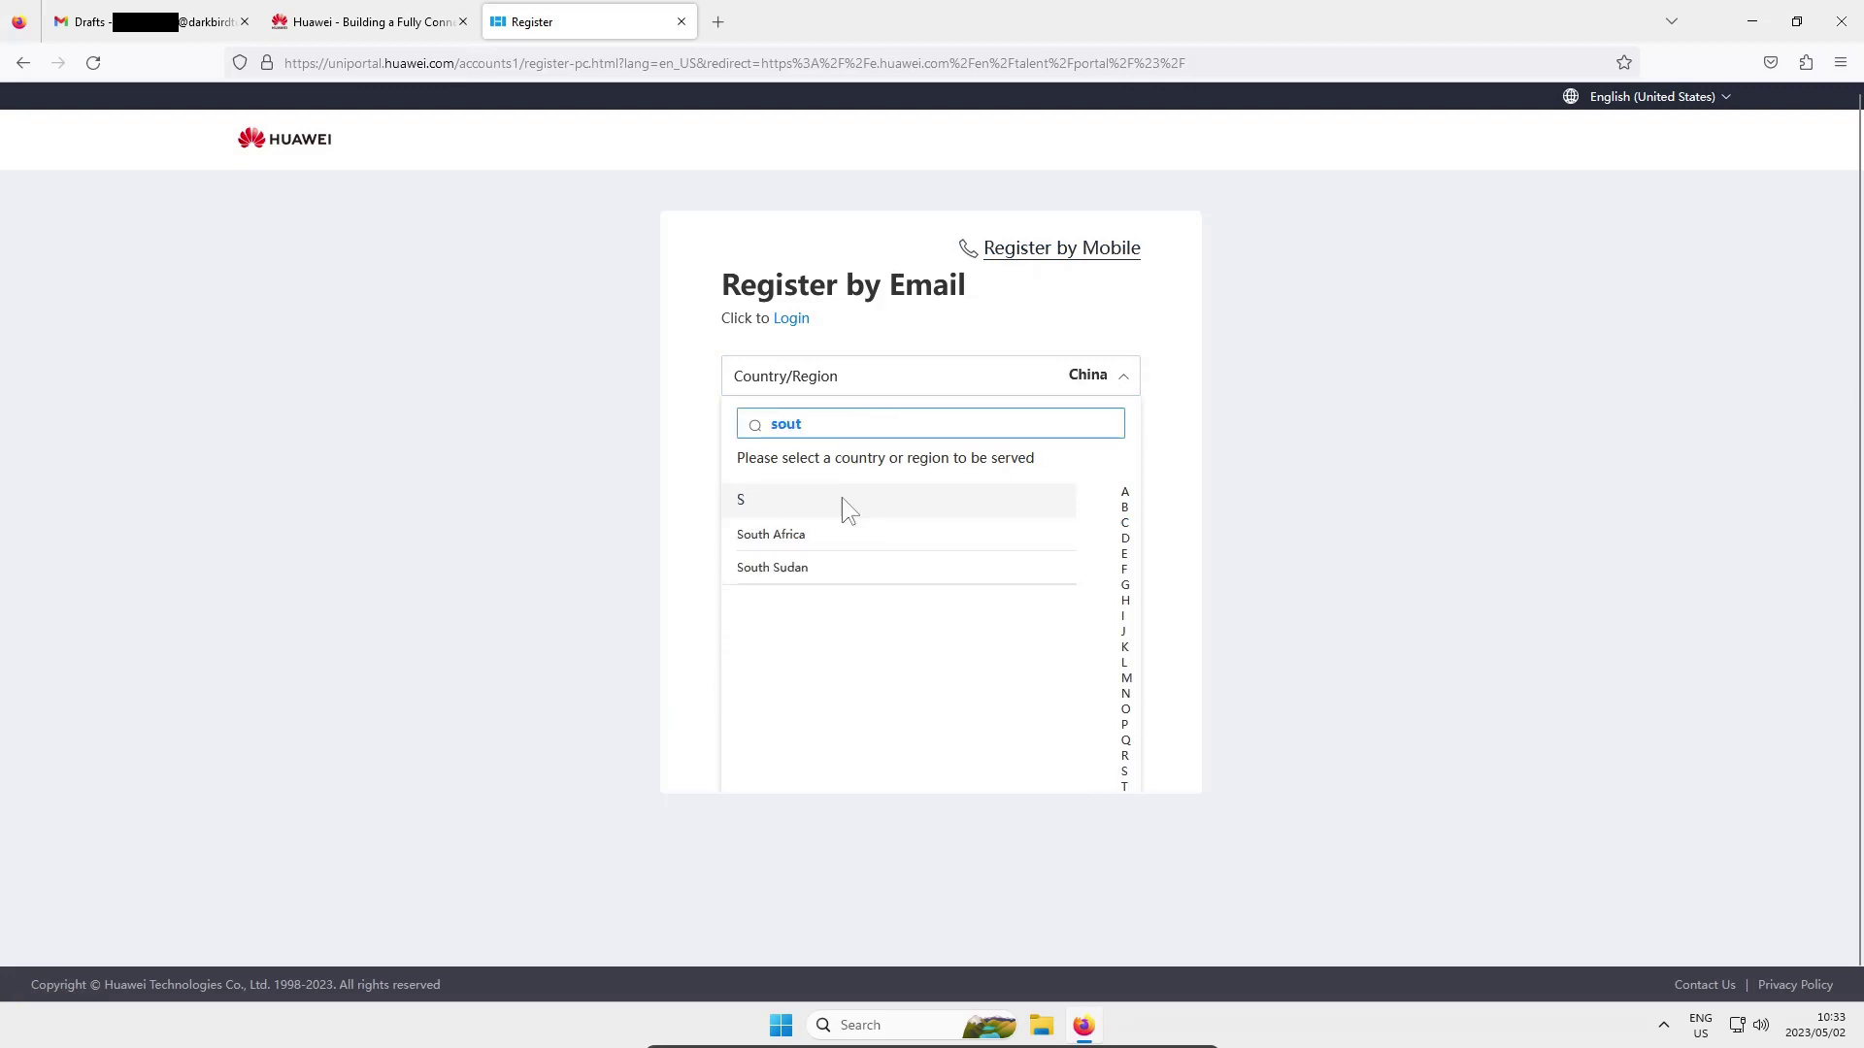
{"action": "left_click", "coordinate": [802, 534]}
Enter the account's e-mail address in the email field and move on to the code field
{"action": "left_click", "coordinate": [832, 433]}
{"action": "key", "text": "ctrl+v"}
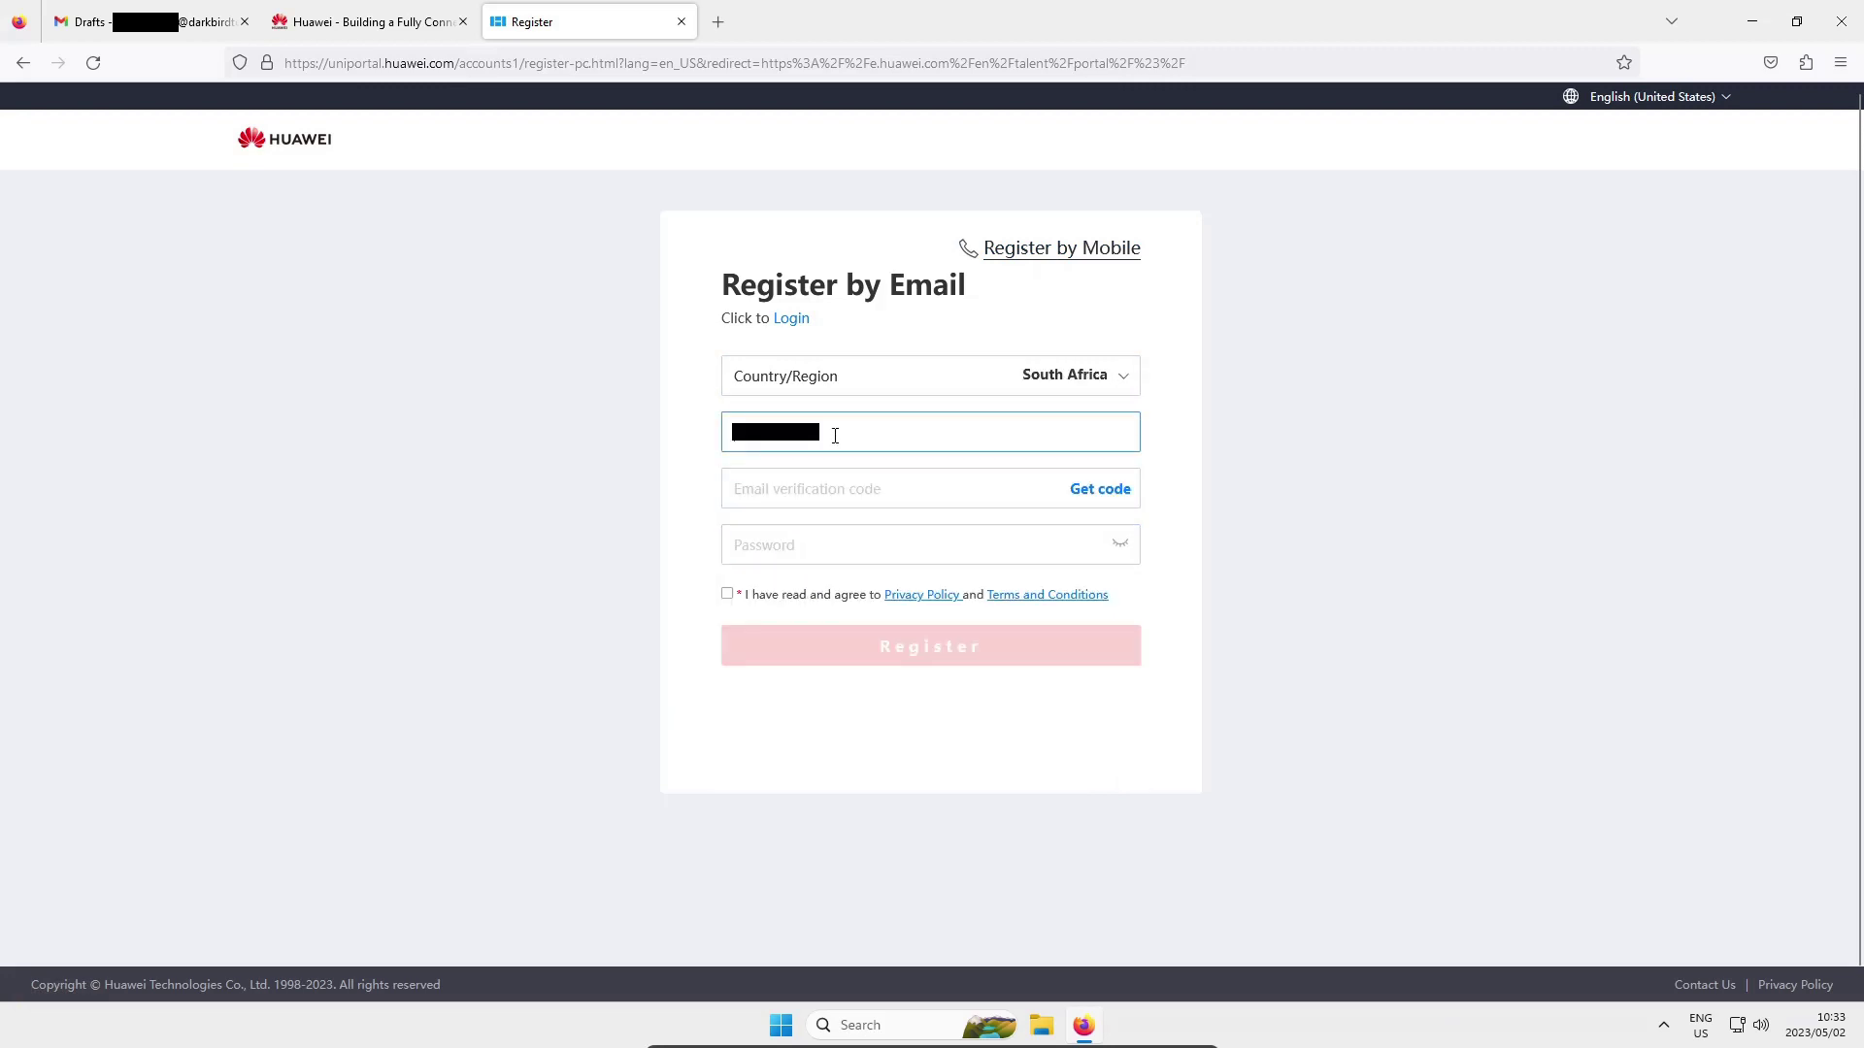
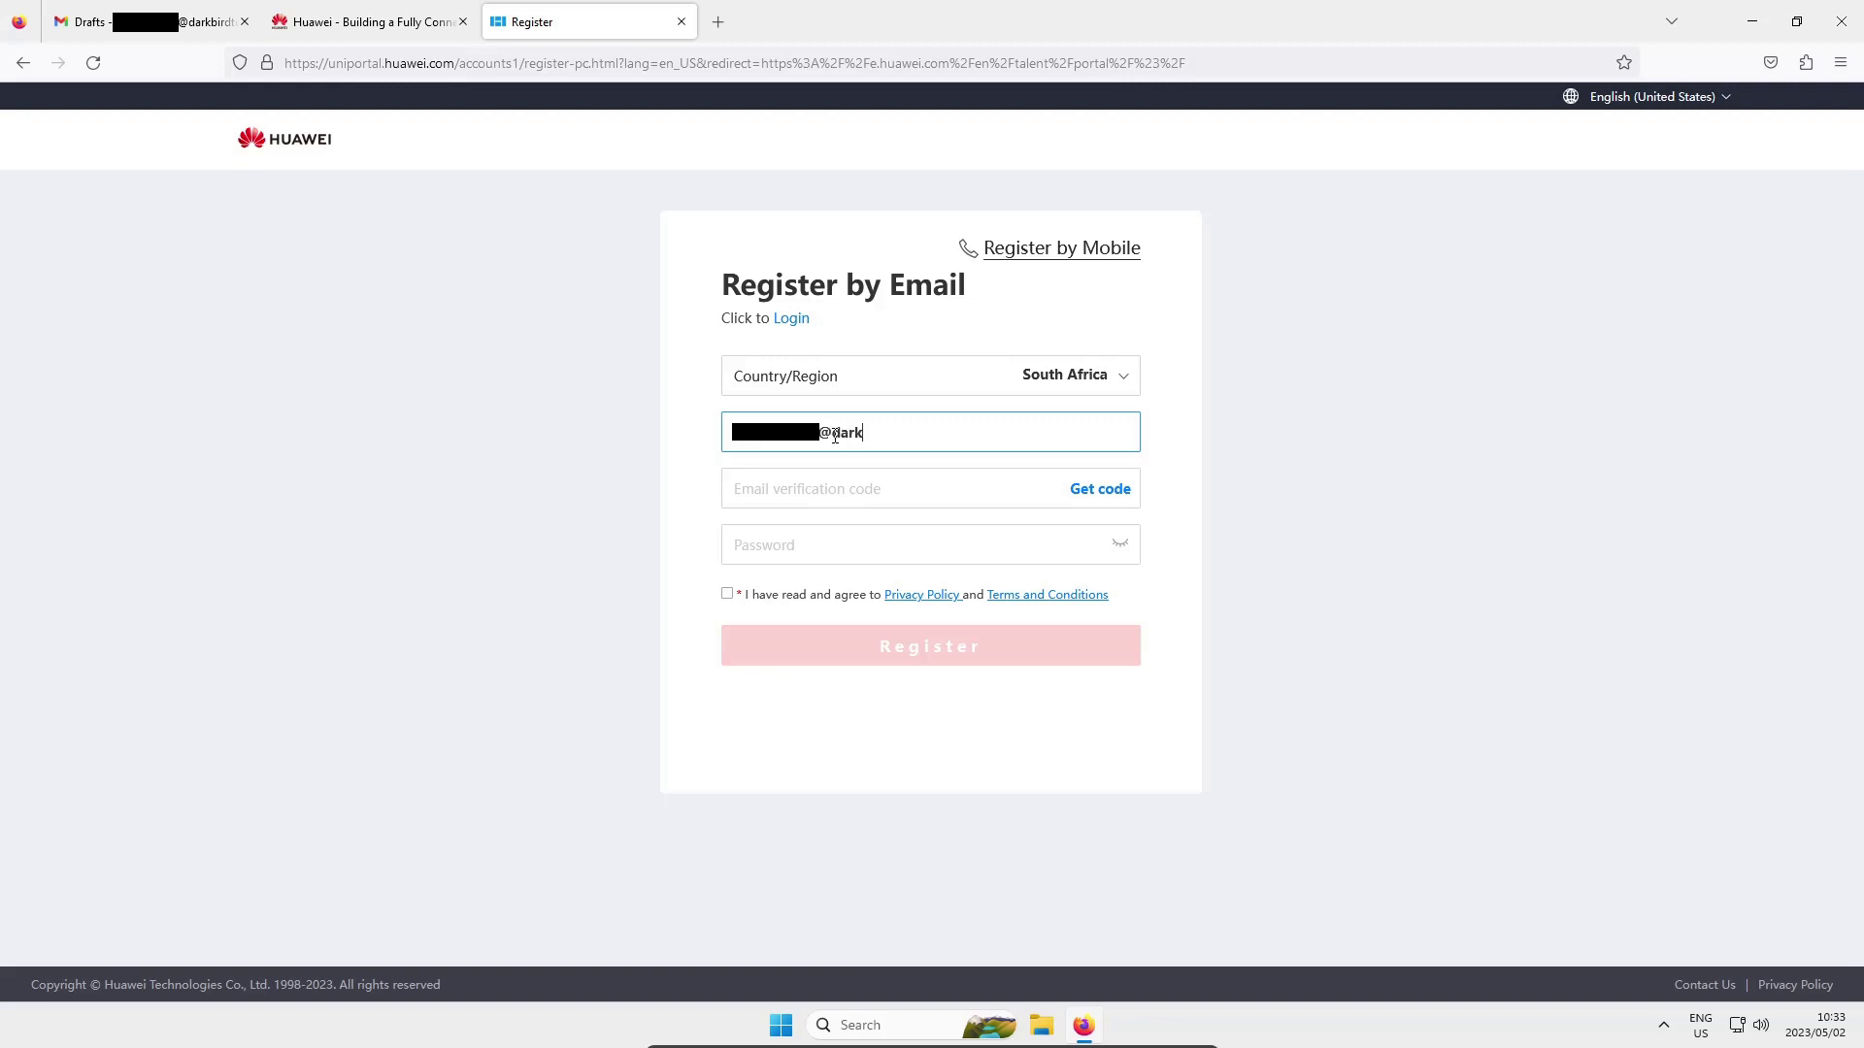
{"action": "key", "text": "Tab"}
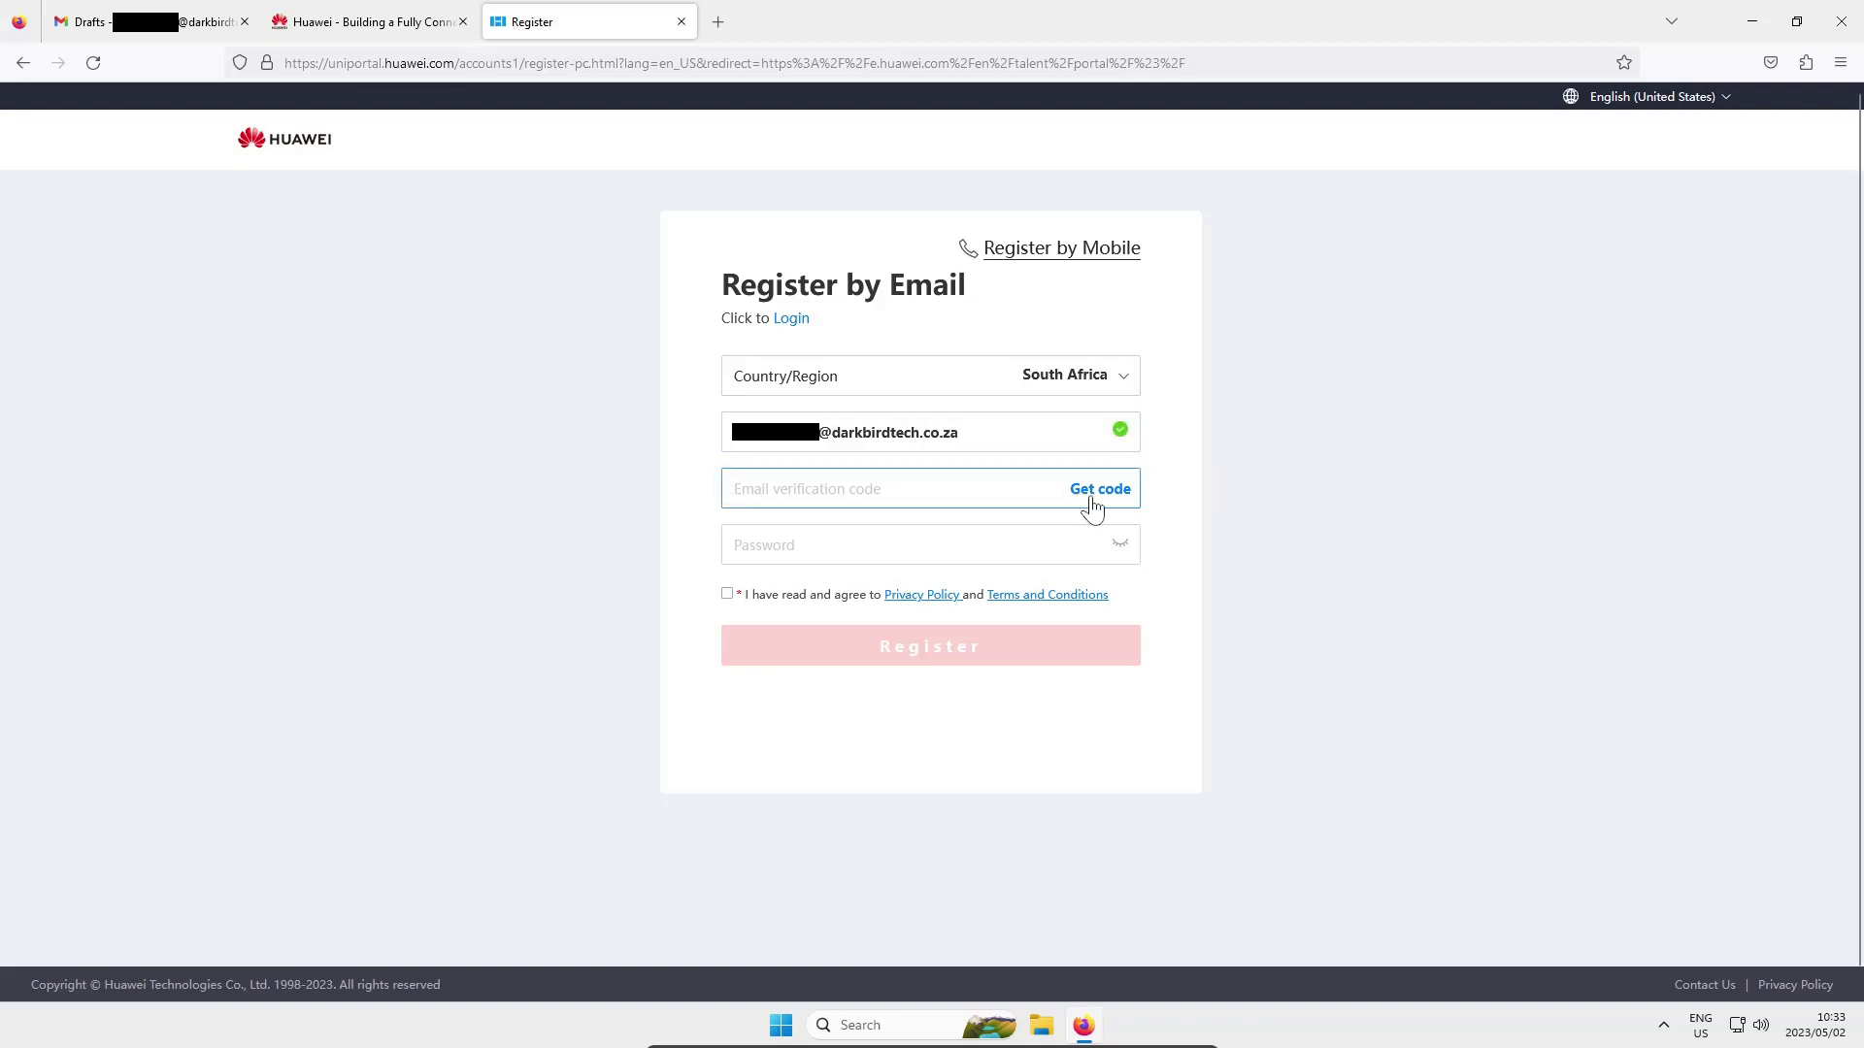
Request an email verification code and repeatedly refresh the Gmail inbox looking for it
{"action": "left_click", "coordinate": [1092, 495]}
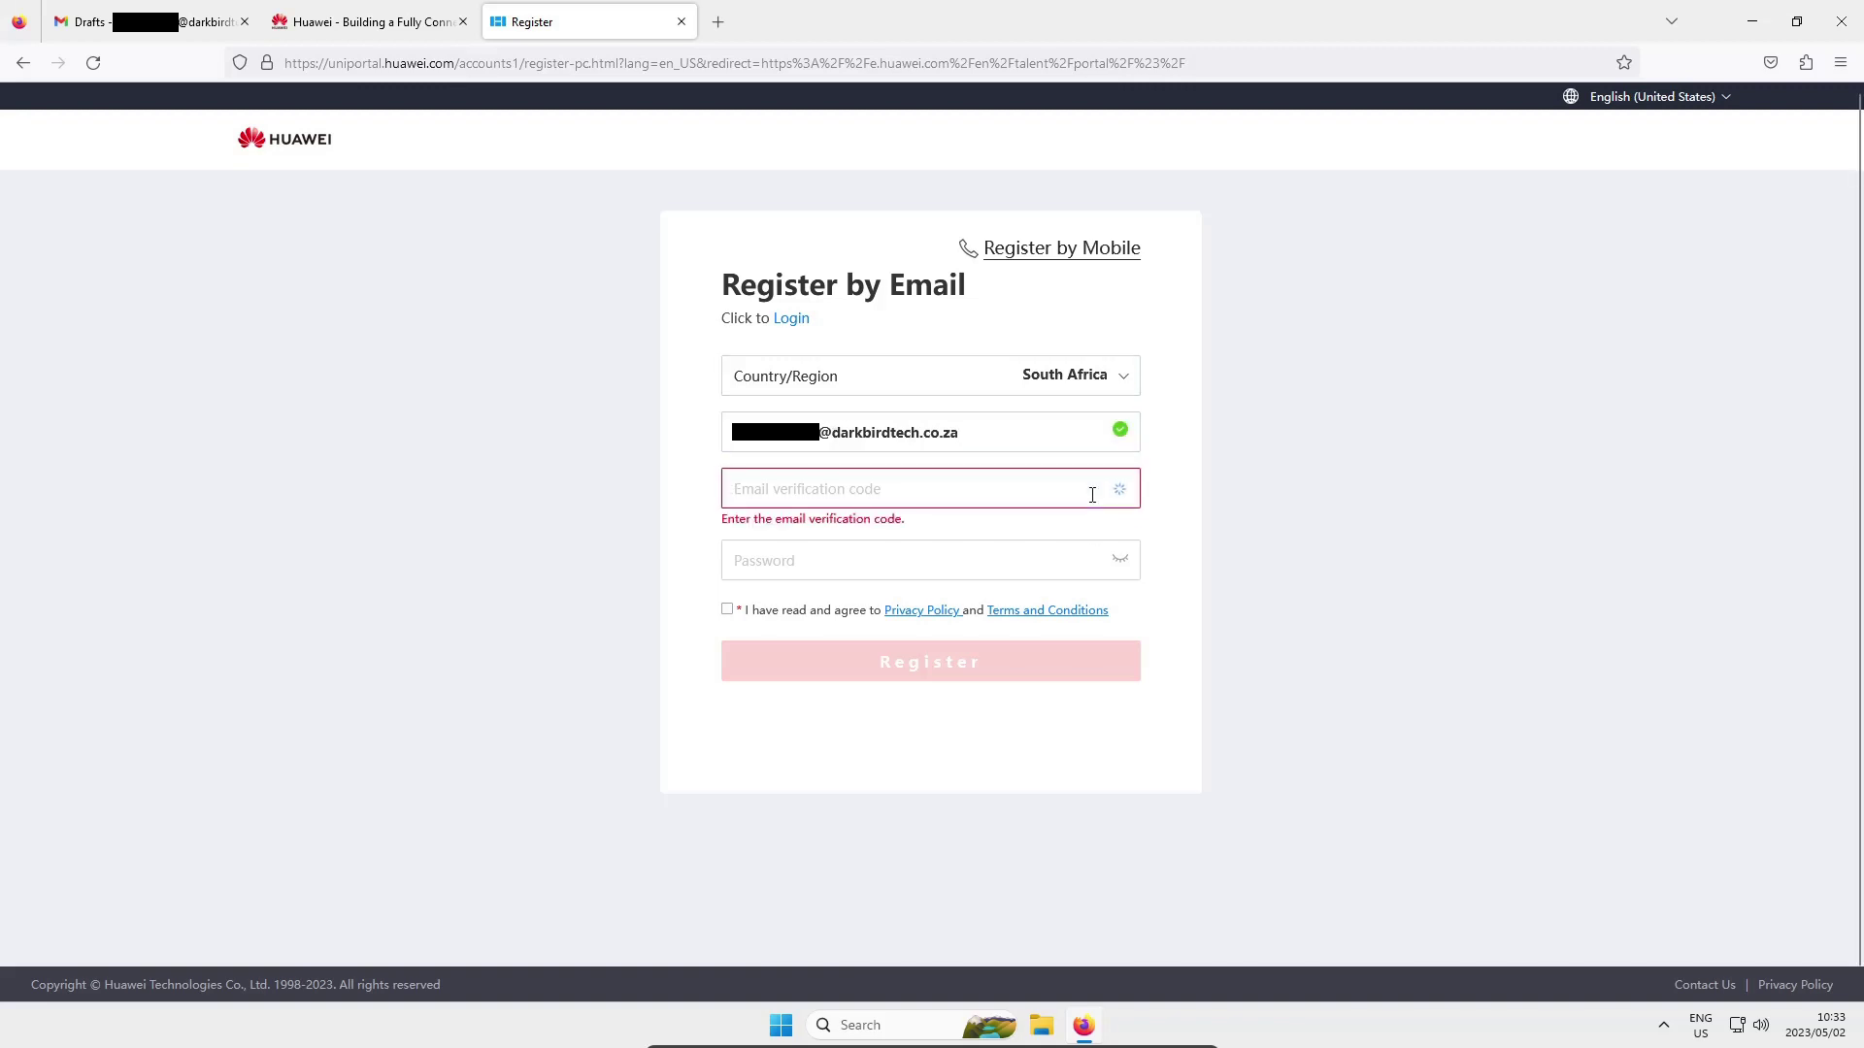
{"action": "left_click", "coordinate": [121, 34]}
{"action": "left_click", "coordinate": [163, 250]}
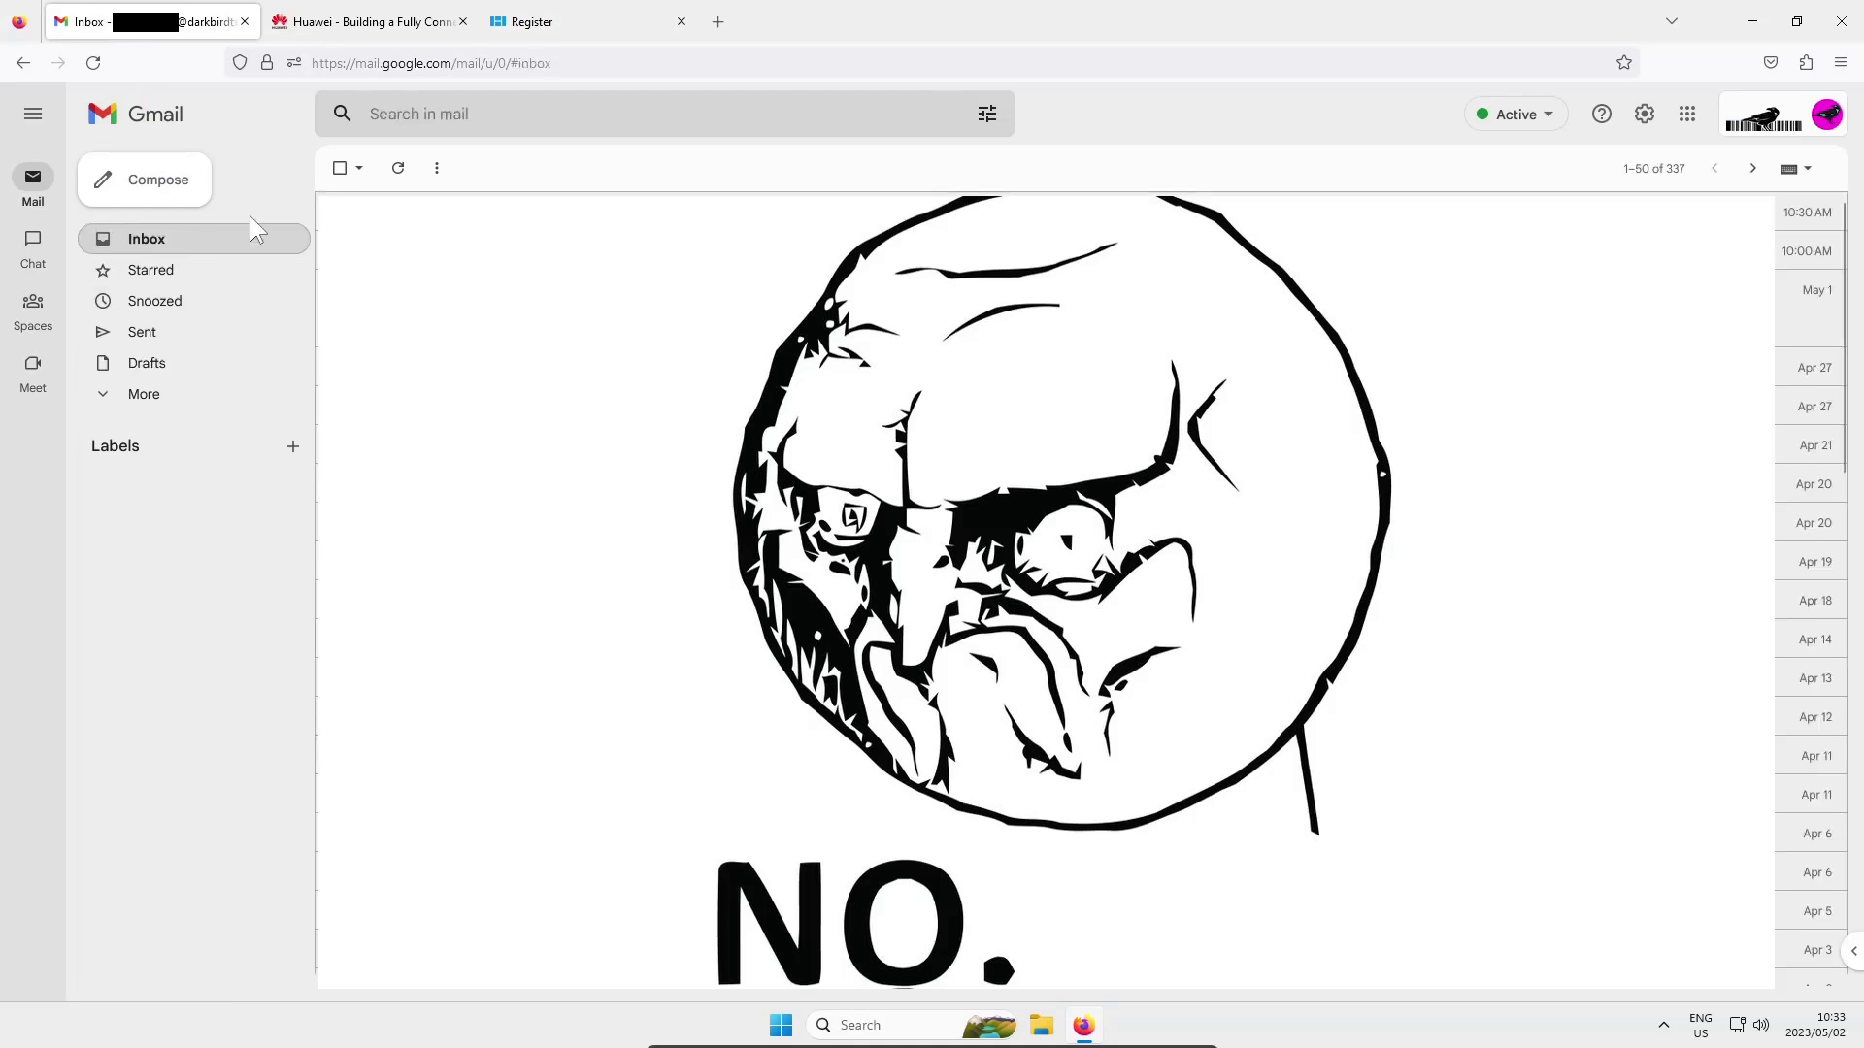
{"action": "left_click", "coordinate": [399, 169]}
{"action": "left_click", "coordinate": [399, 169]}
{"action": "left_click", "coordinate": [399, 169]}
{"action": "left_click", "coordinate": [399, 169]}
{"action": "left_click", "coordinate": [399, 169]}
{"action": "left_click", "coordinate": [399, 169]}
{"action": "left_click", "coordinate": [550, 20]}
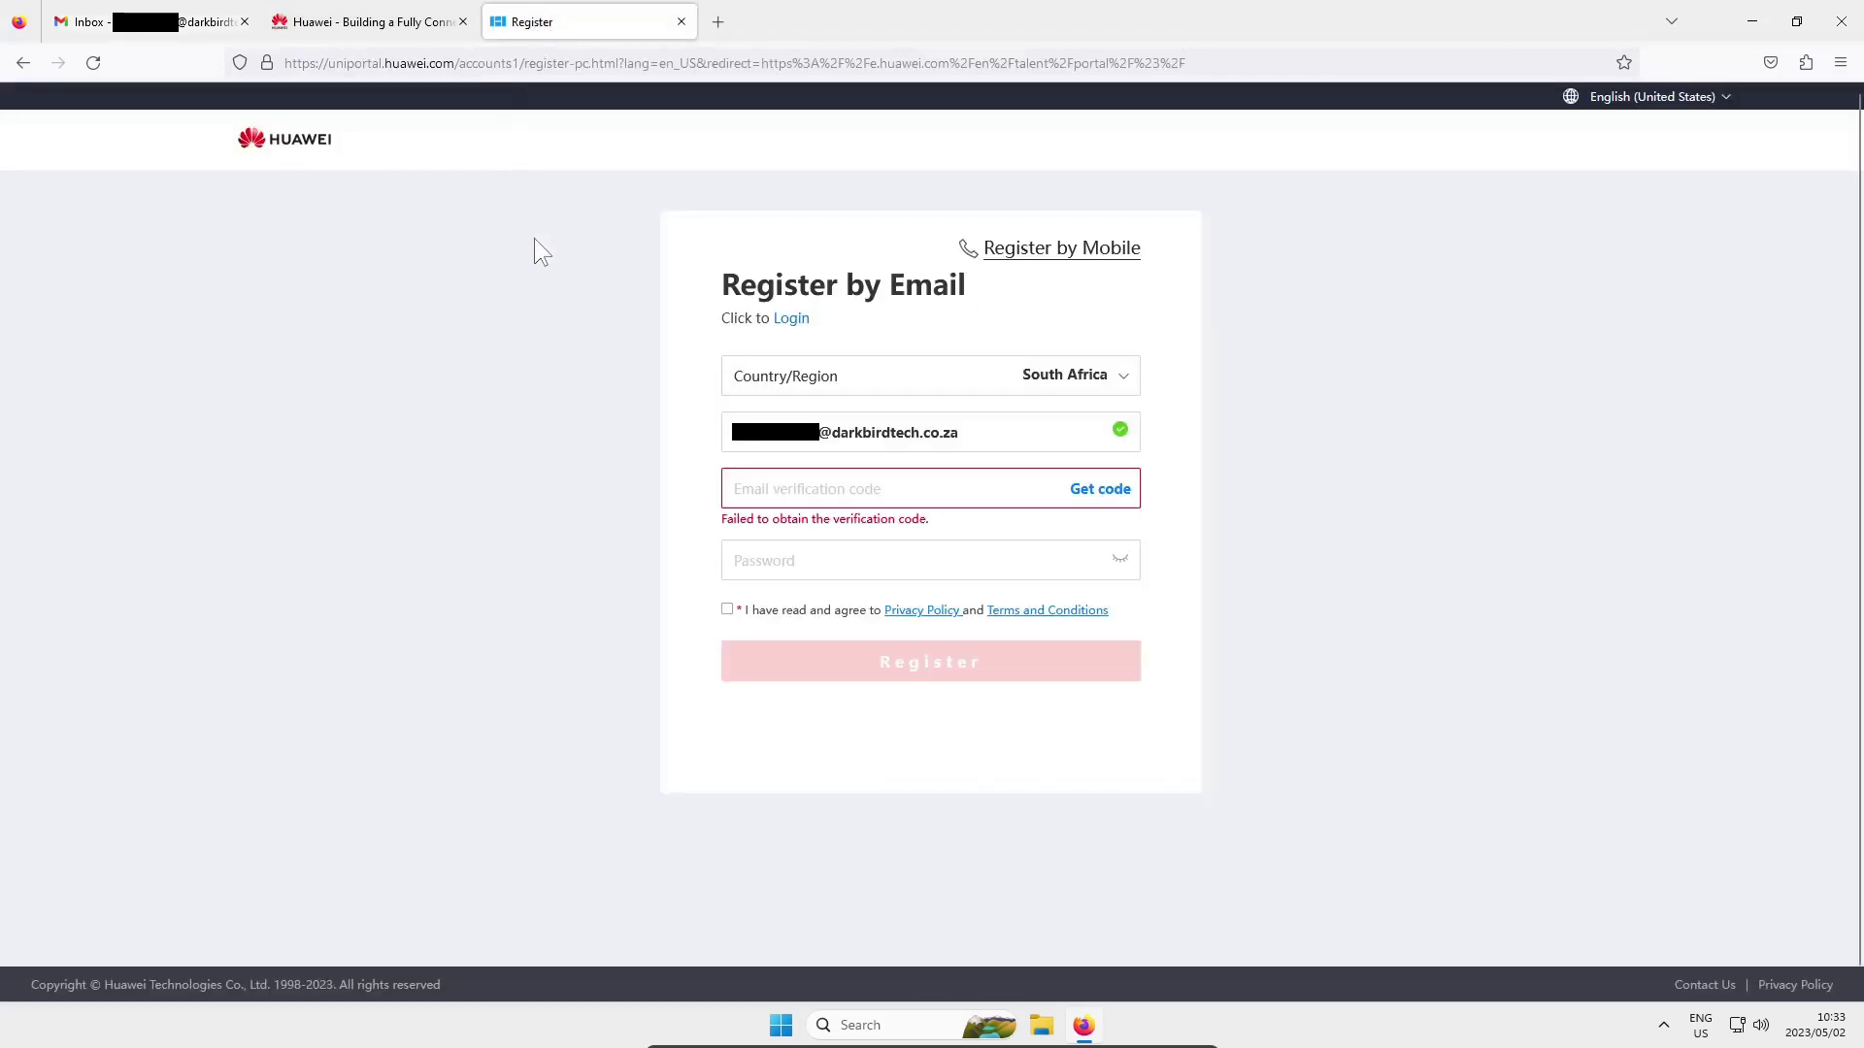
Request the code again and solve the slider captcha so the code email is sent
{"action": "left_click", "coordinate": [756, 572]}
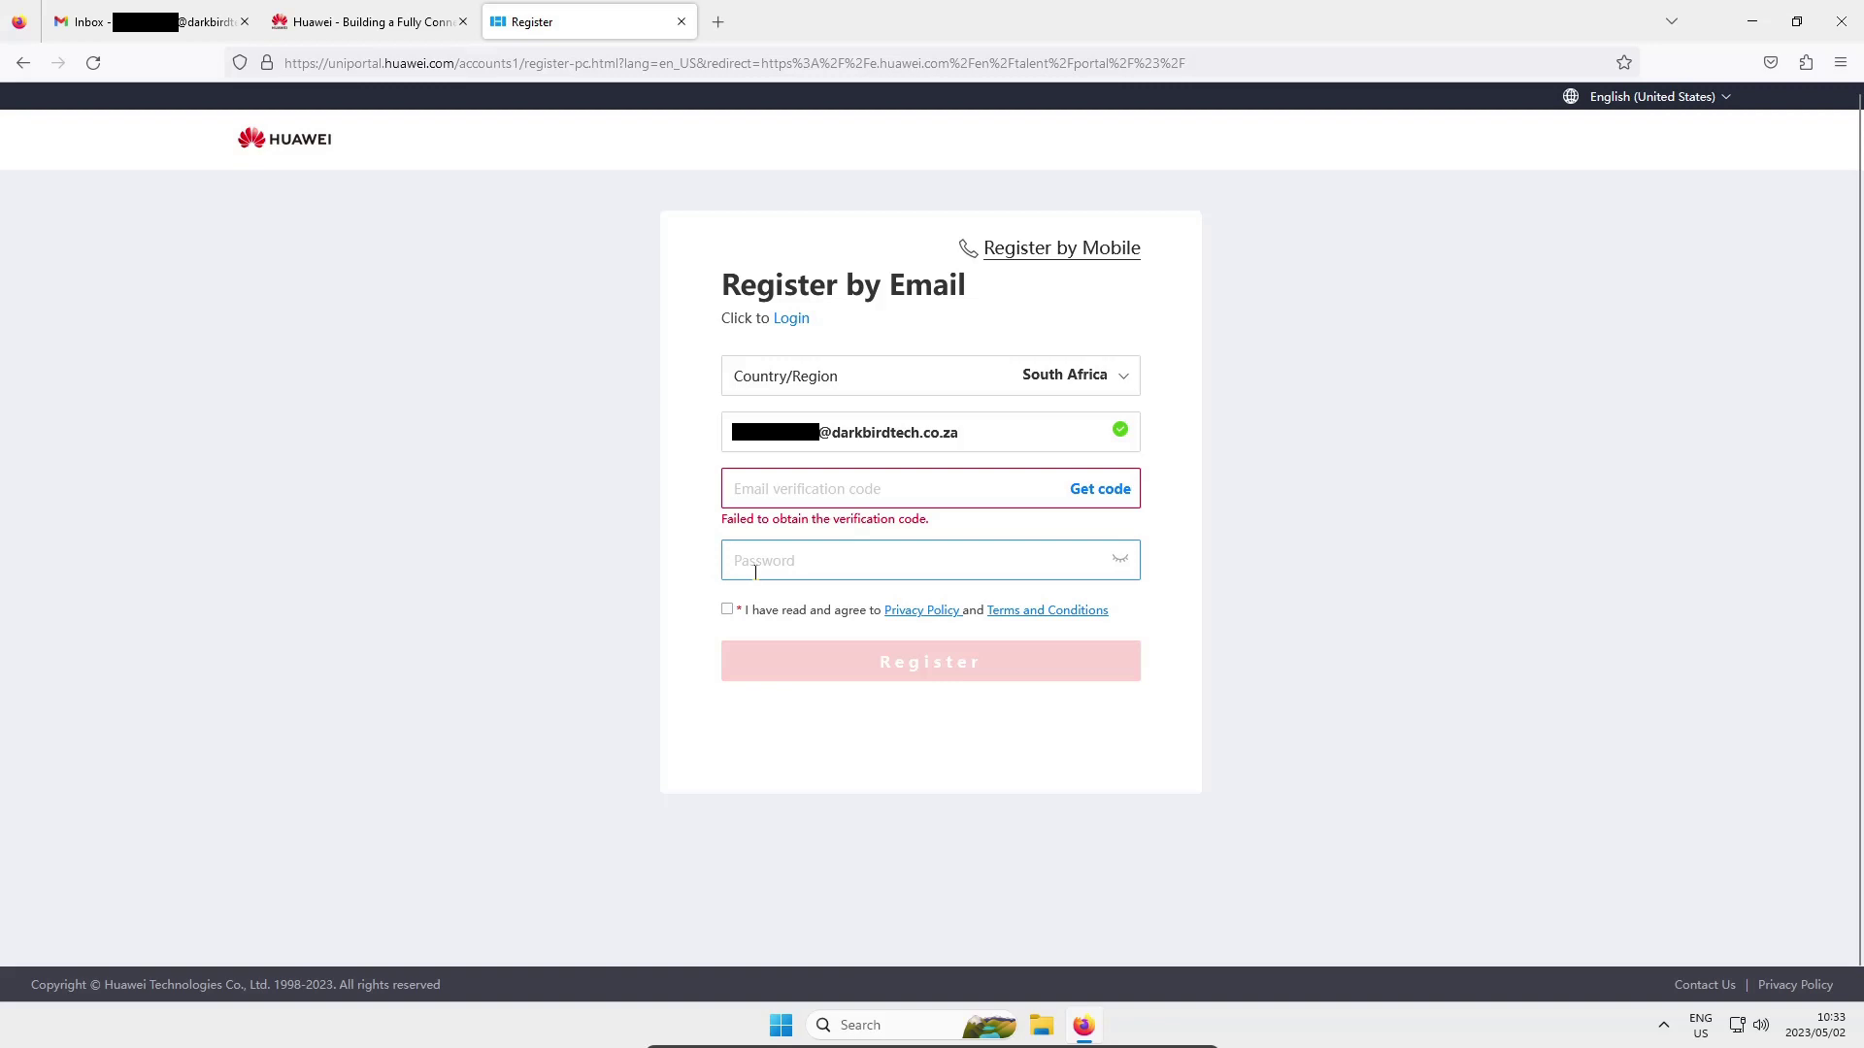
{"action": "left_click", "coordinate": [767, 573]}
{"action": "left_click", "coordinate": [1366, 505]}
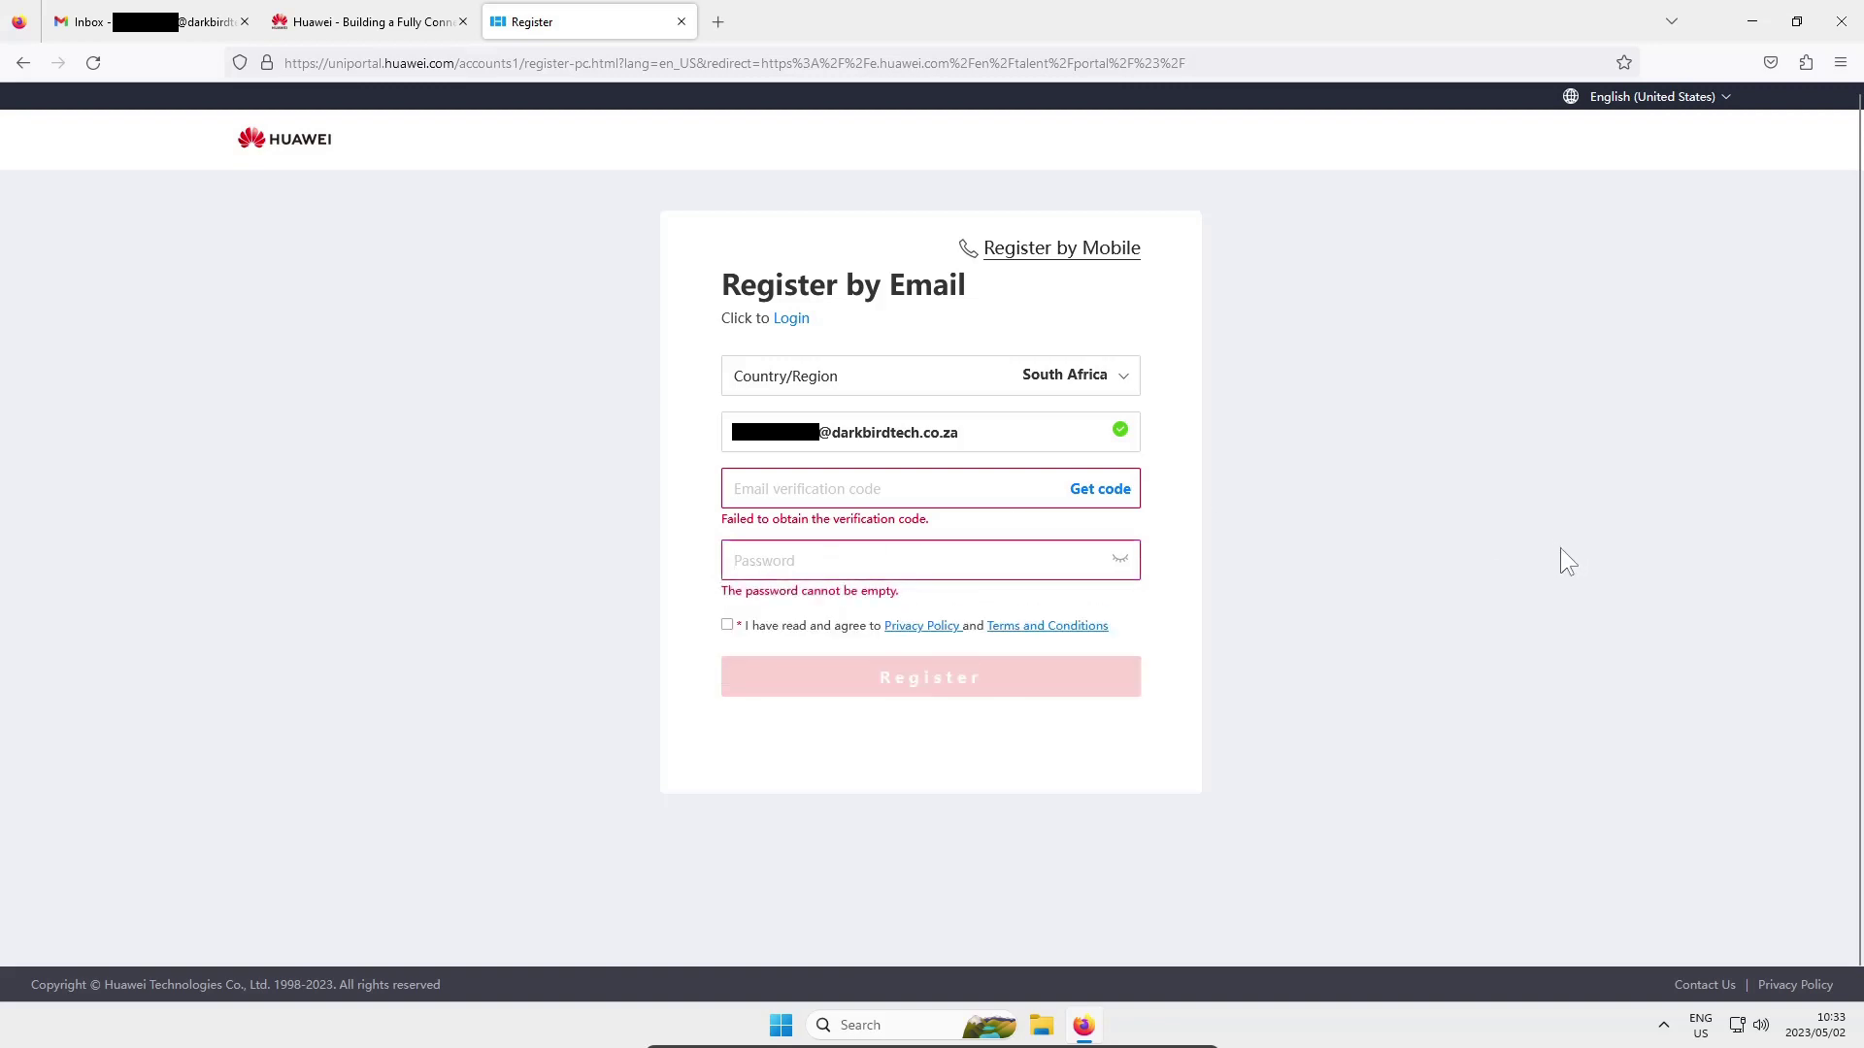
{"action": "left_click", "coordinate": [1099, 492]}
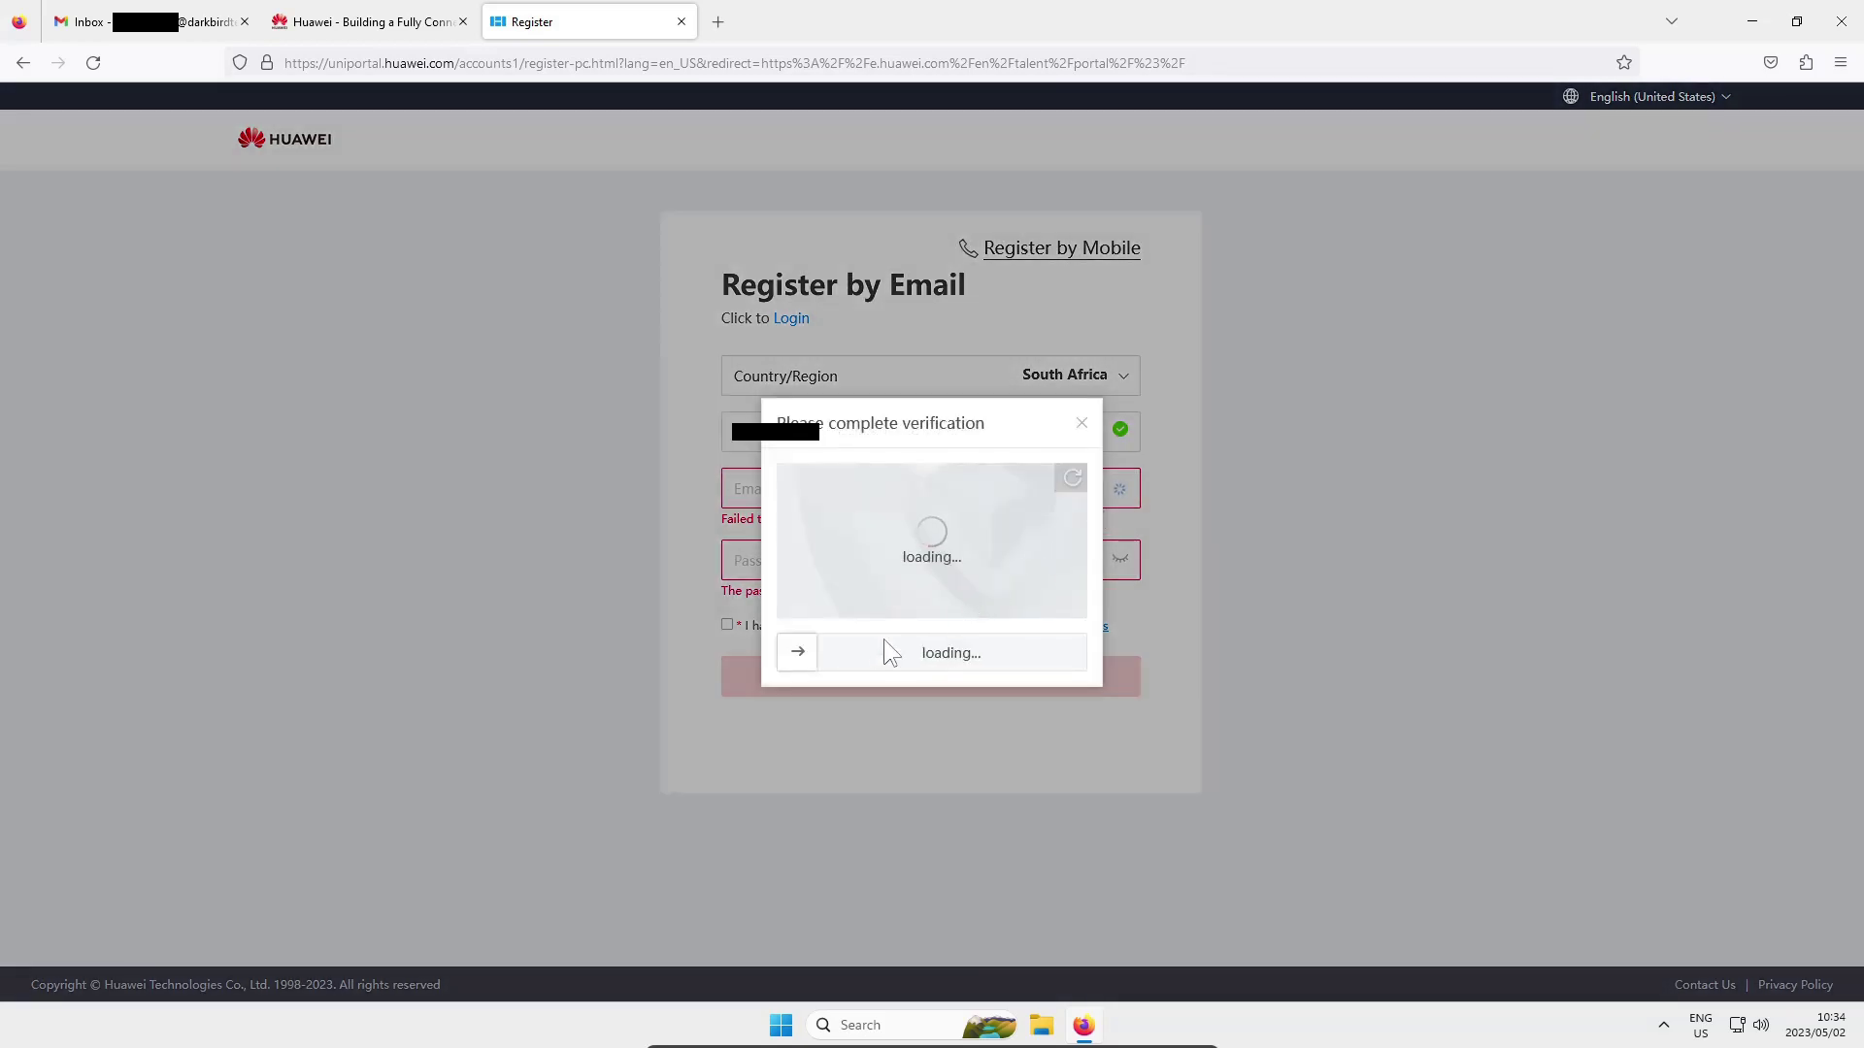
{"action": "left_click_drag", "start_coordinate": [797, 651], "coordinate": [889, 522]}
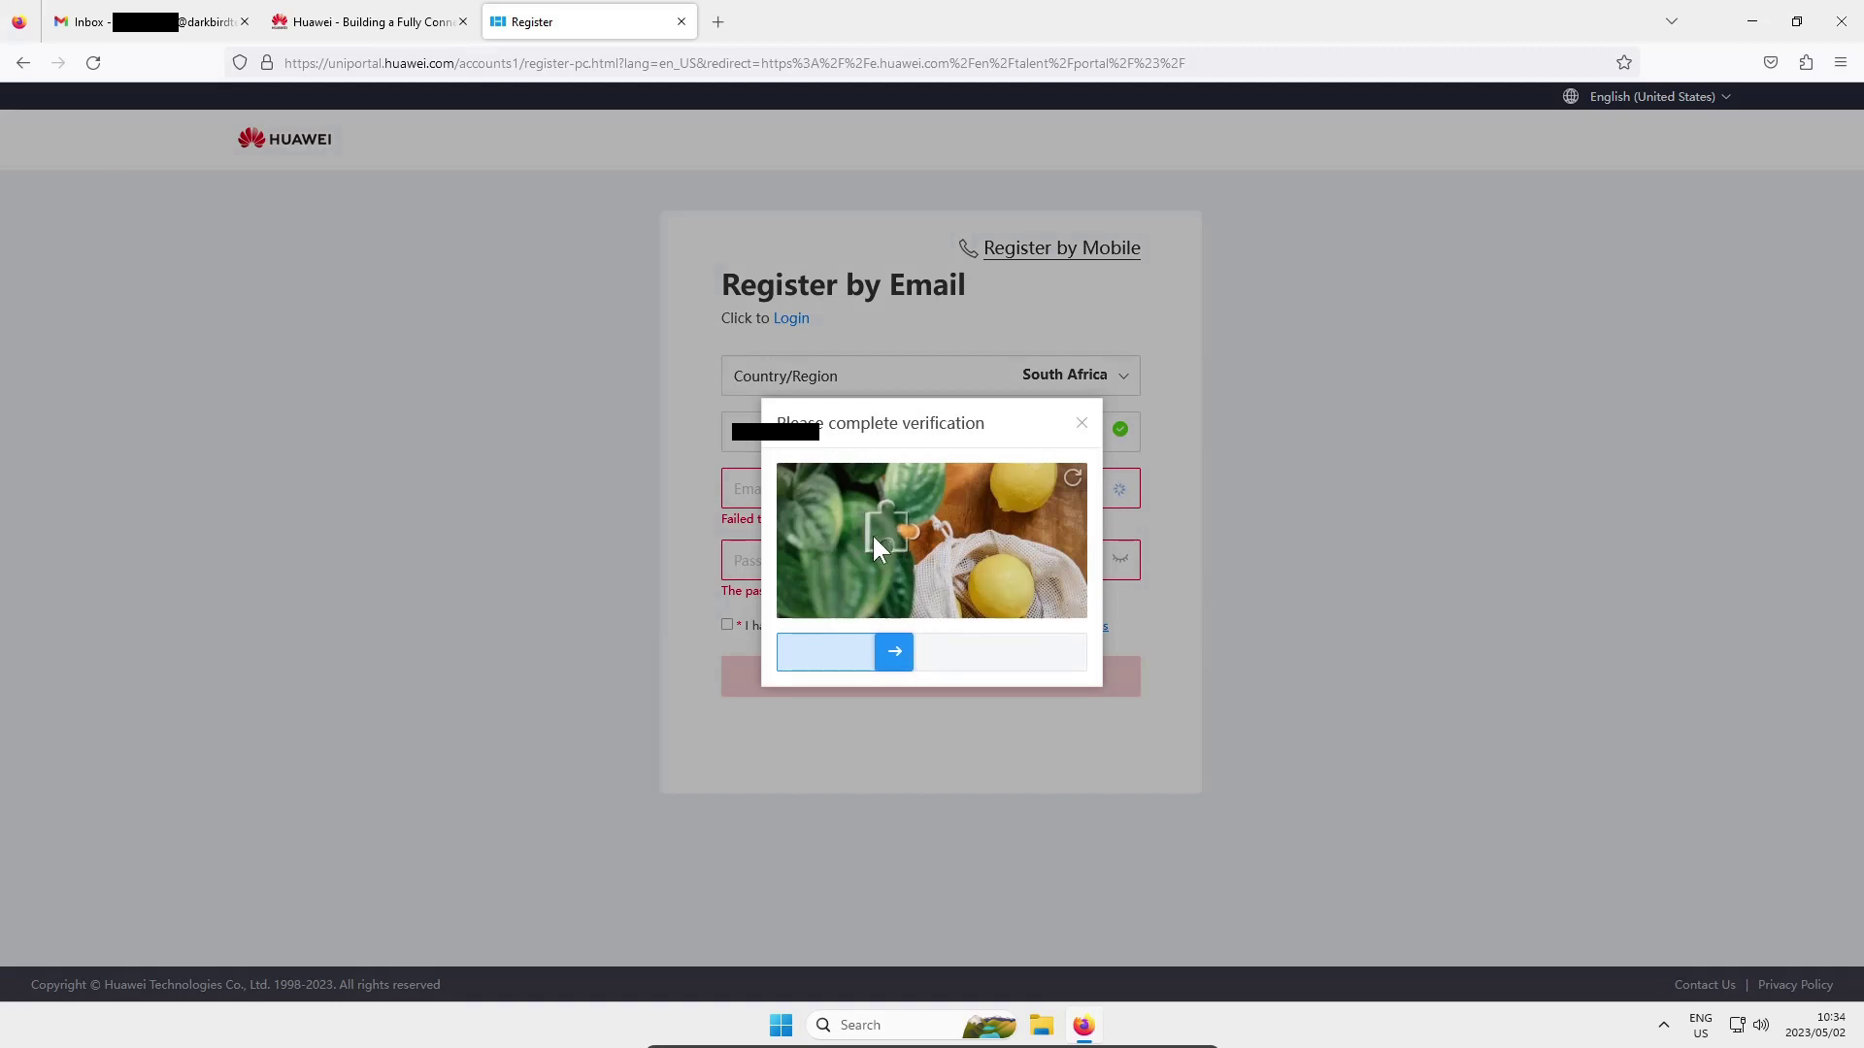
{"action": "left_click_drag", "start_coordinate": [872, 533], "coordinate": [872, 533]}
{"action": "left_click", "coordinate": [866, 483]}
{"action": "left_click", "coordinate": [1155, 471]}
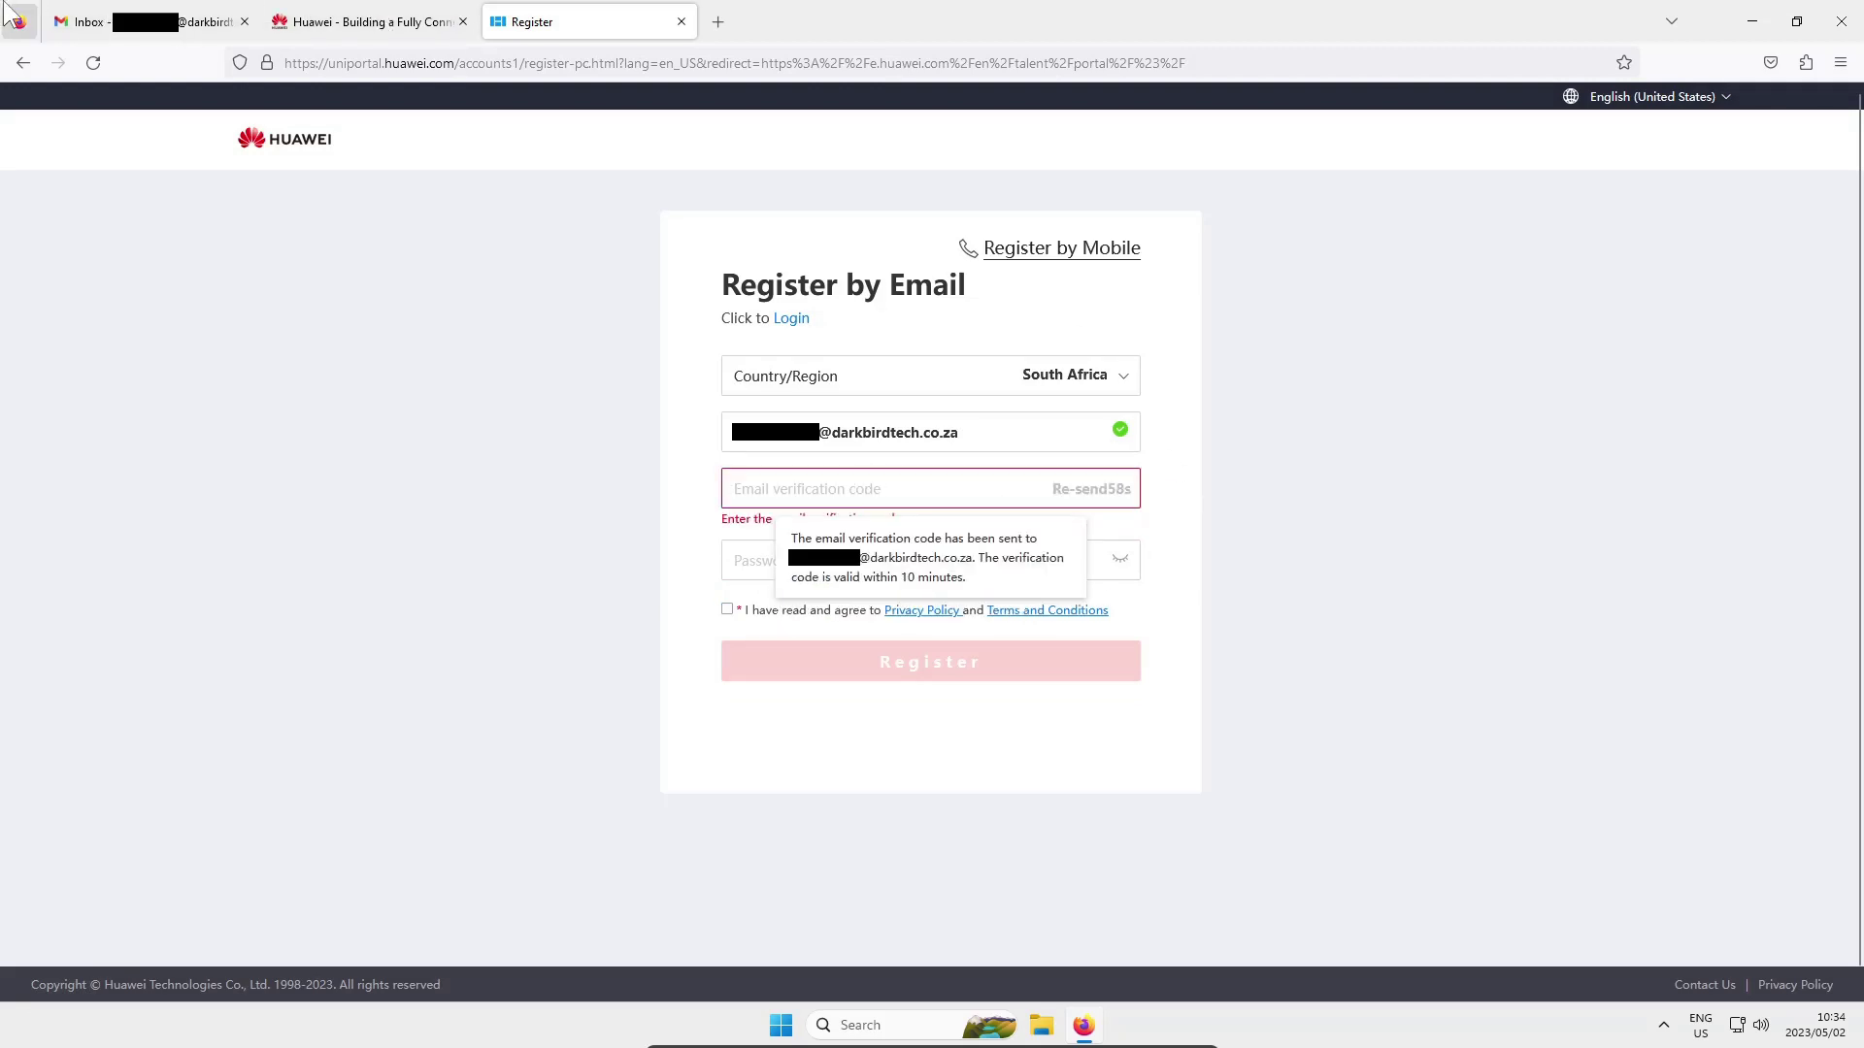
Refresh Gmail, open the newest Huawei Uniportal email and copy its verification code
{"action": "left_click", "coordinate": [88, 22]}
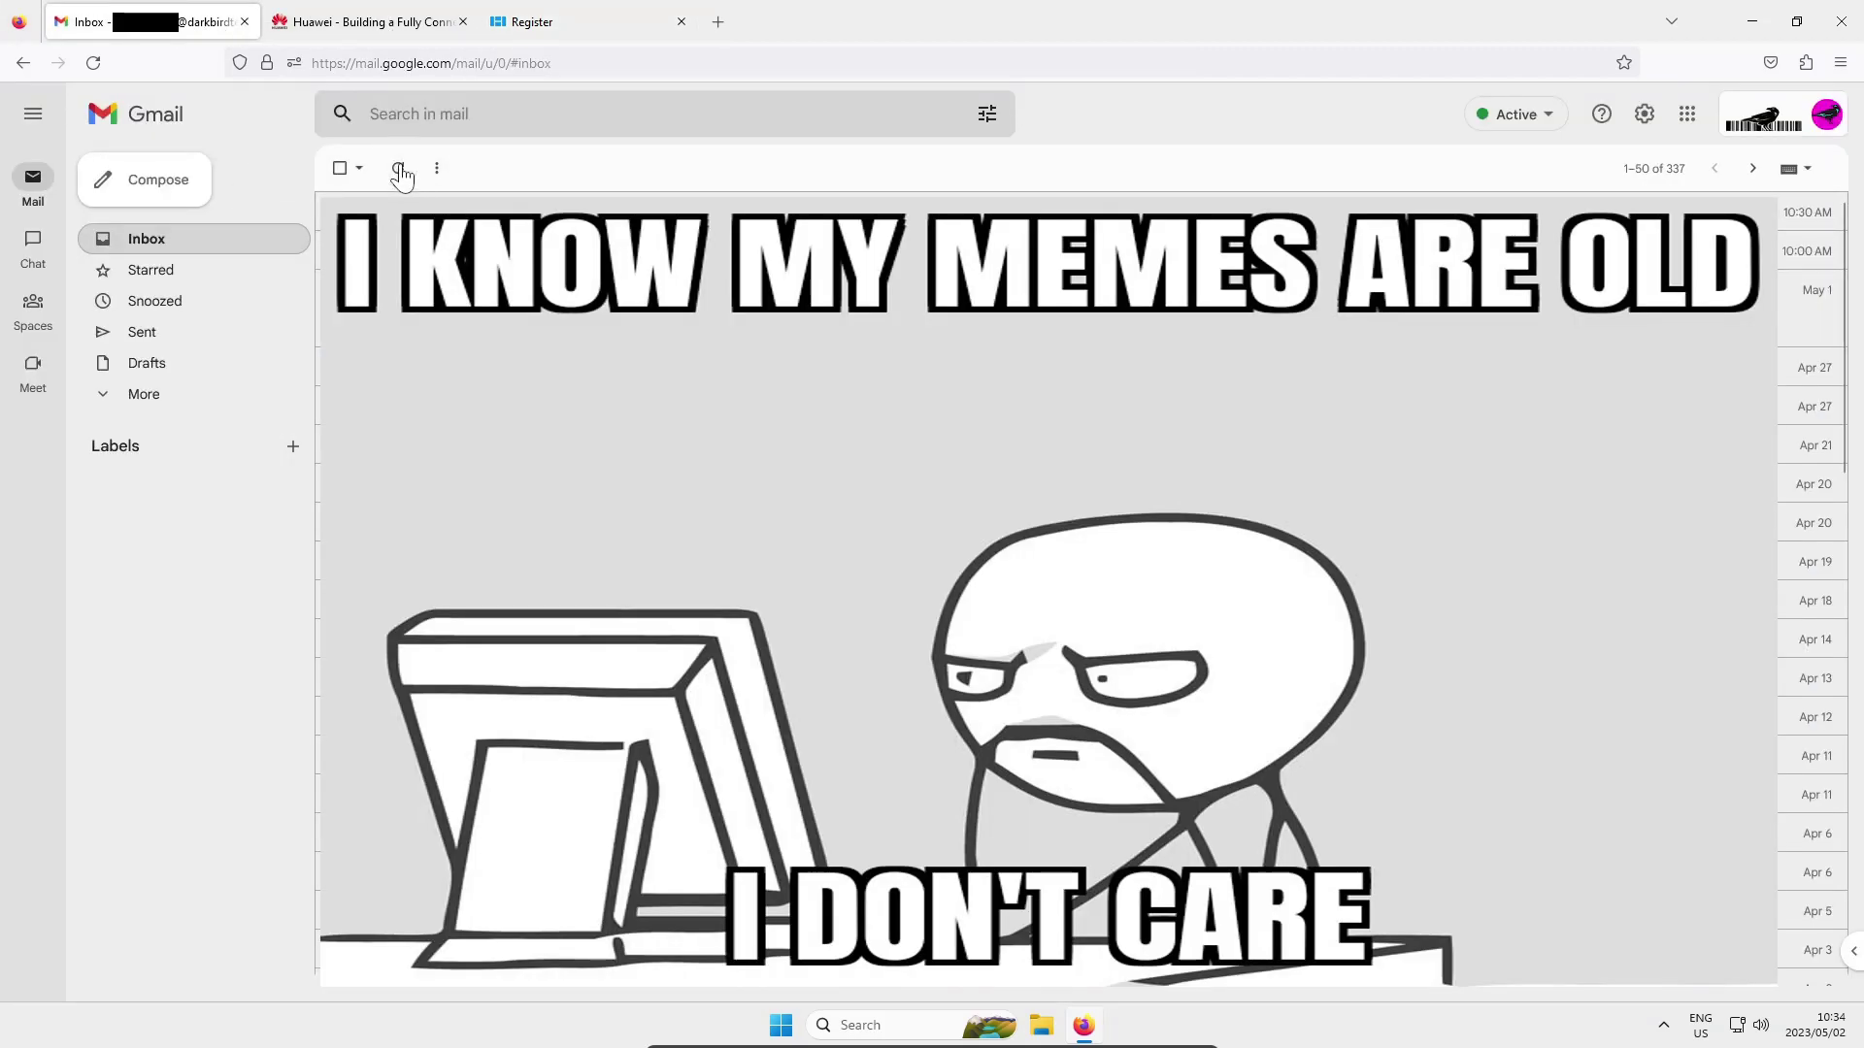
{"action": "left_click", "coordinate": [399, 169]}
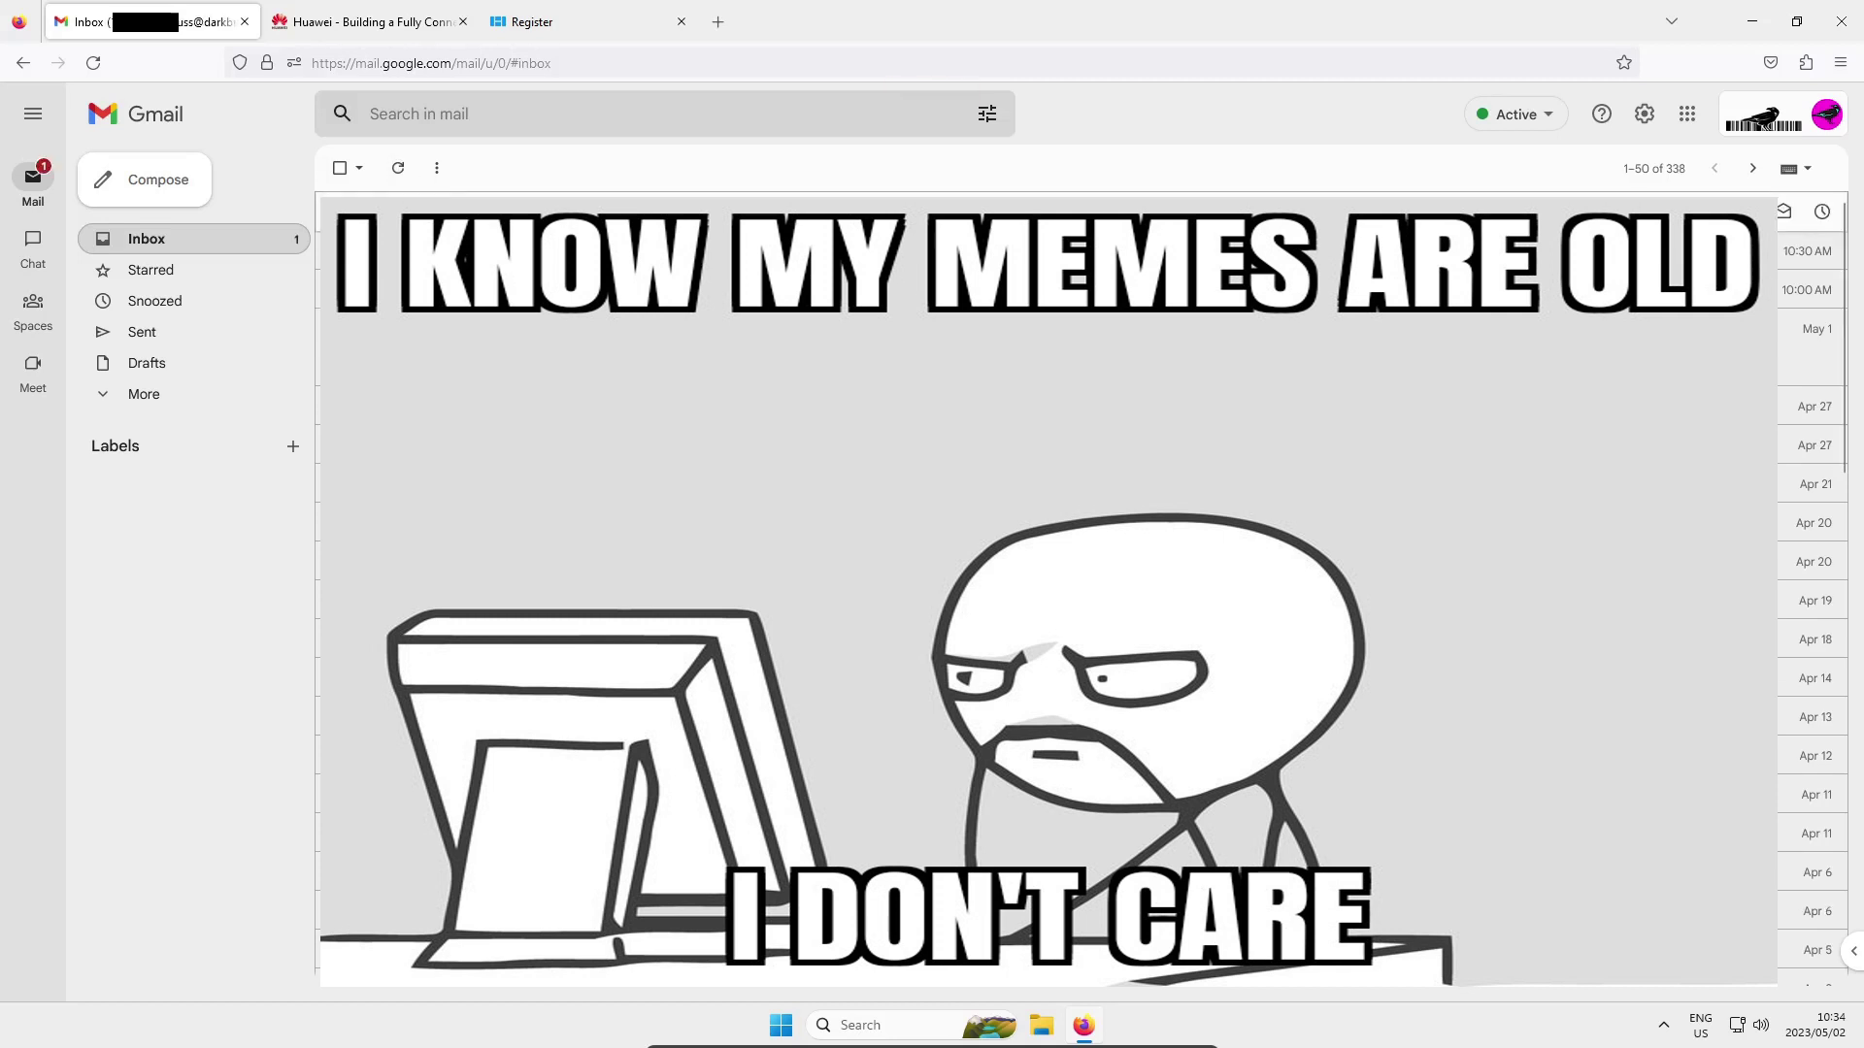
{"action": "left_click", "coordinate": [971, 250]}
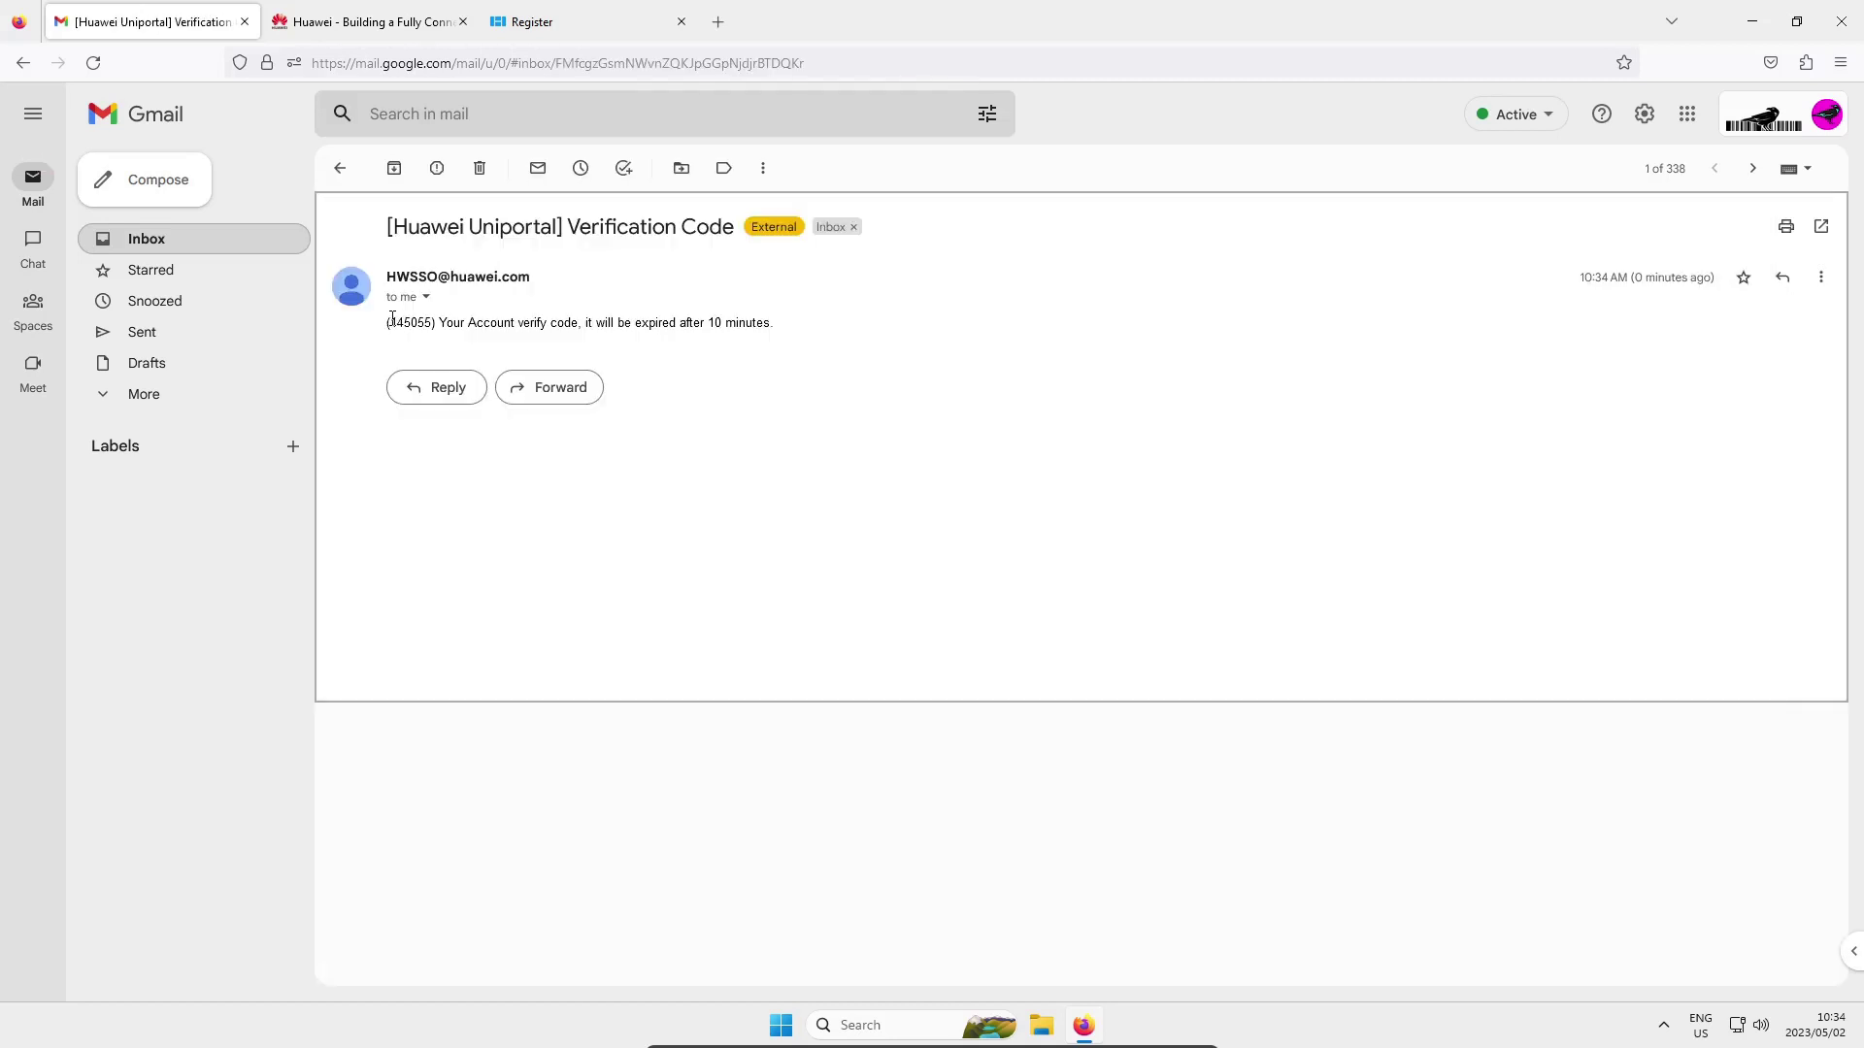
{"action": "left_click_drag", "start_coordinate": [389, 322], "coordinate": [430, 321]}
{"action": "right_click", "coordinate": [430, 321]}
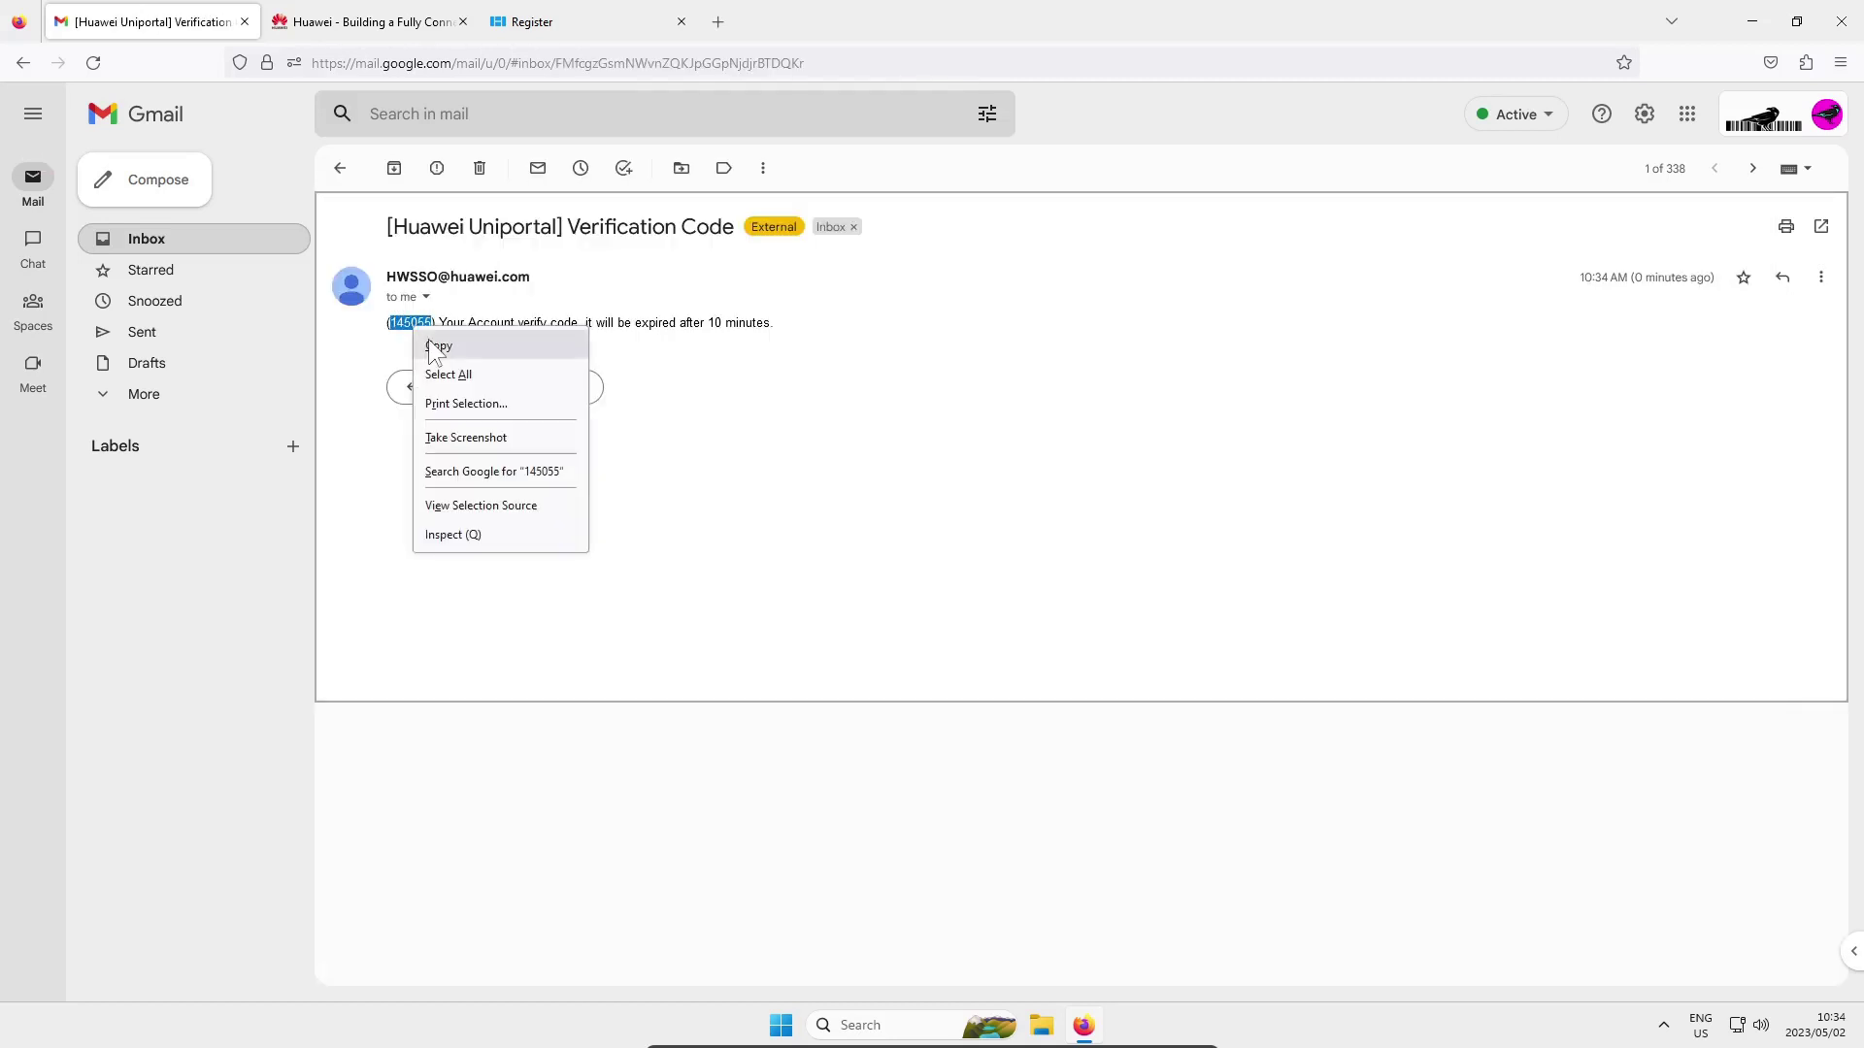
Paste the emailed verification code into the registration form's code field
{"action": "left_click", "coordinate": [447, 346]}
{"action": "left_click", "coordinate": [573, 21]}
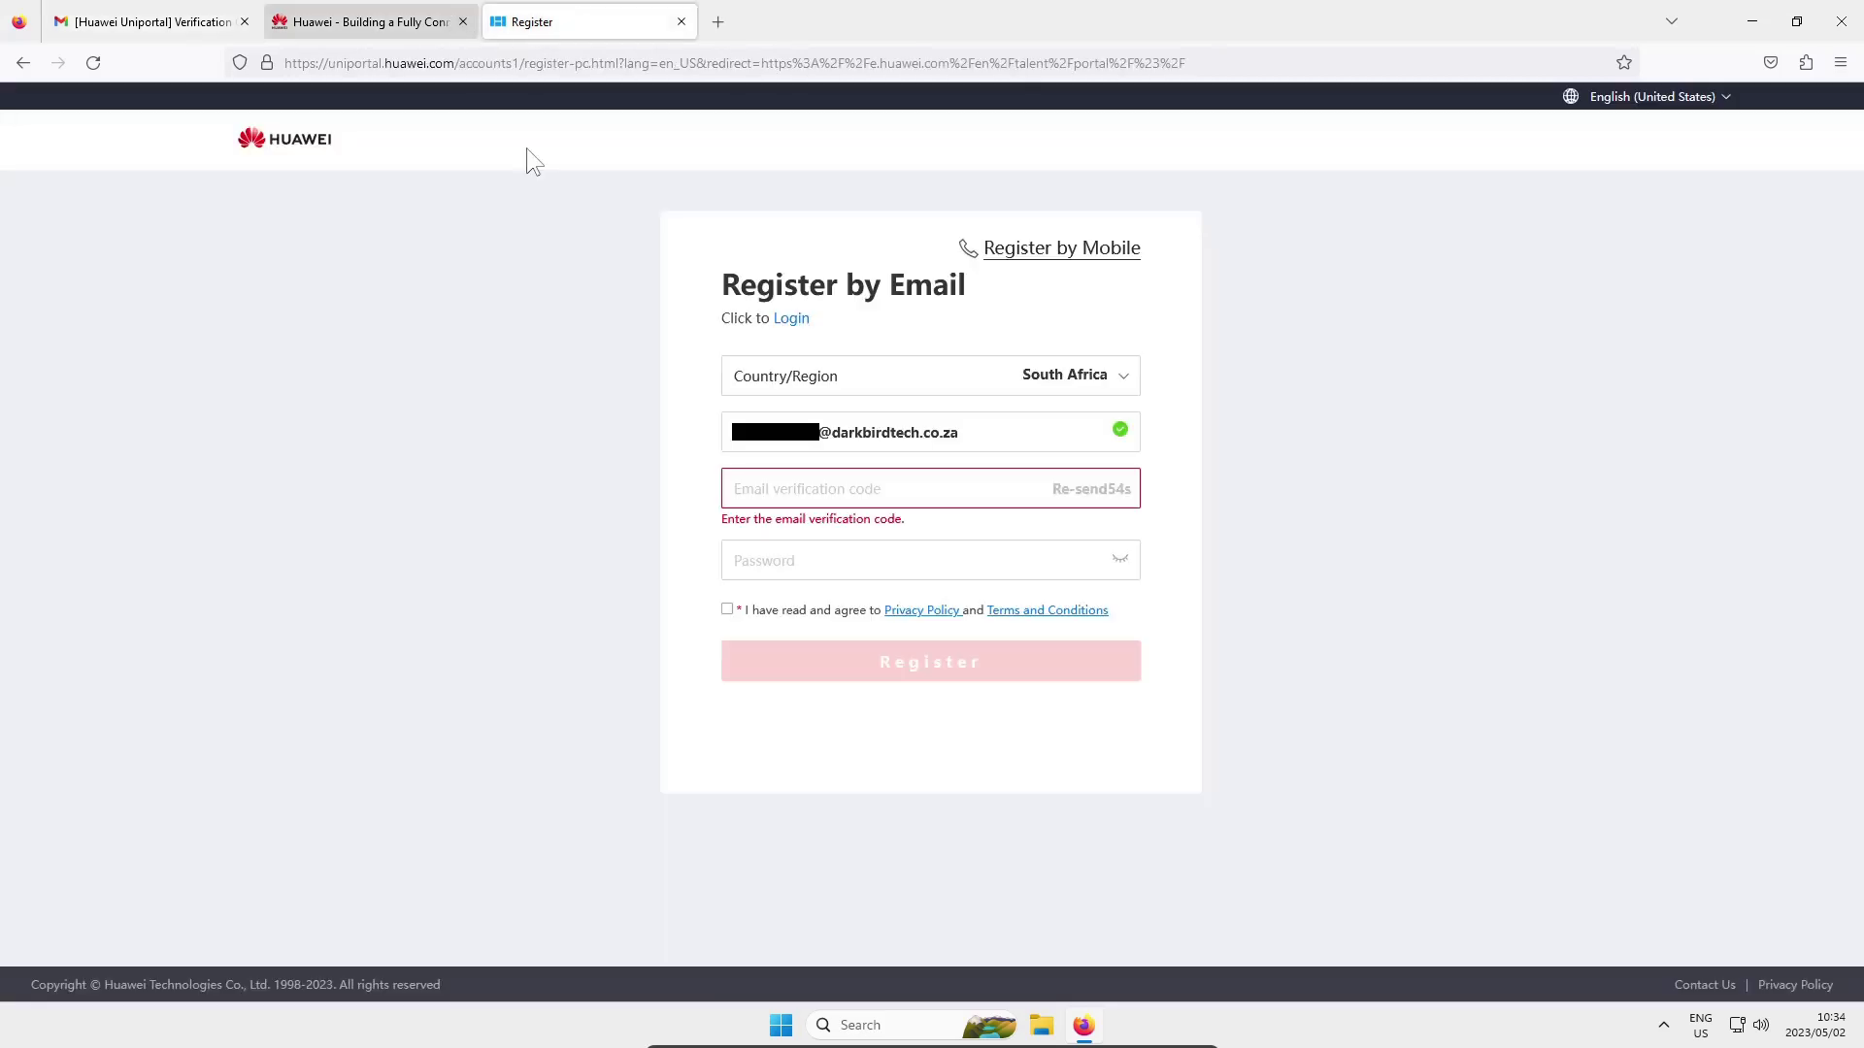
{"action": "right_click", "coordinate": [822, 492]}
{"action": "left_click", "coordinate": [911, 678]}
Enter a password, accept the terms, register, and never save the huawei.com login
{"action": "left_click", "coordinate": [776, 556]}
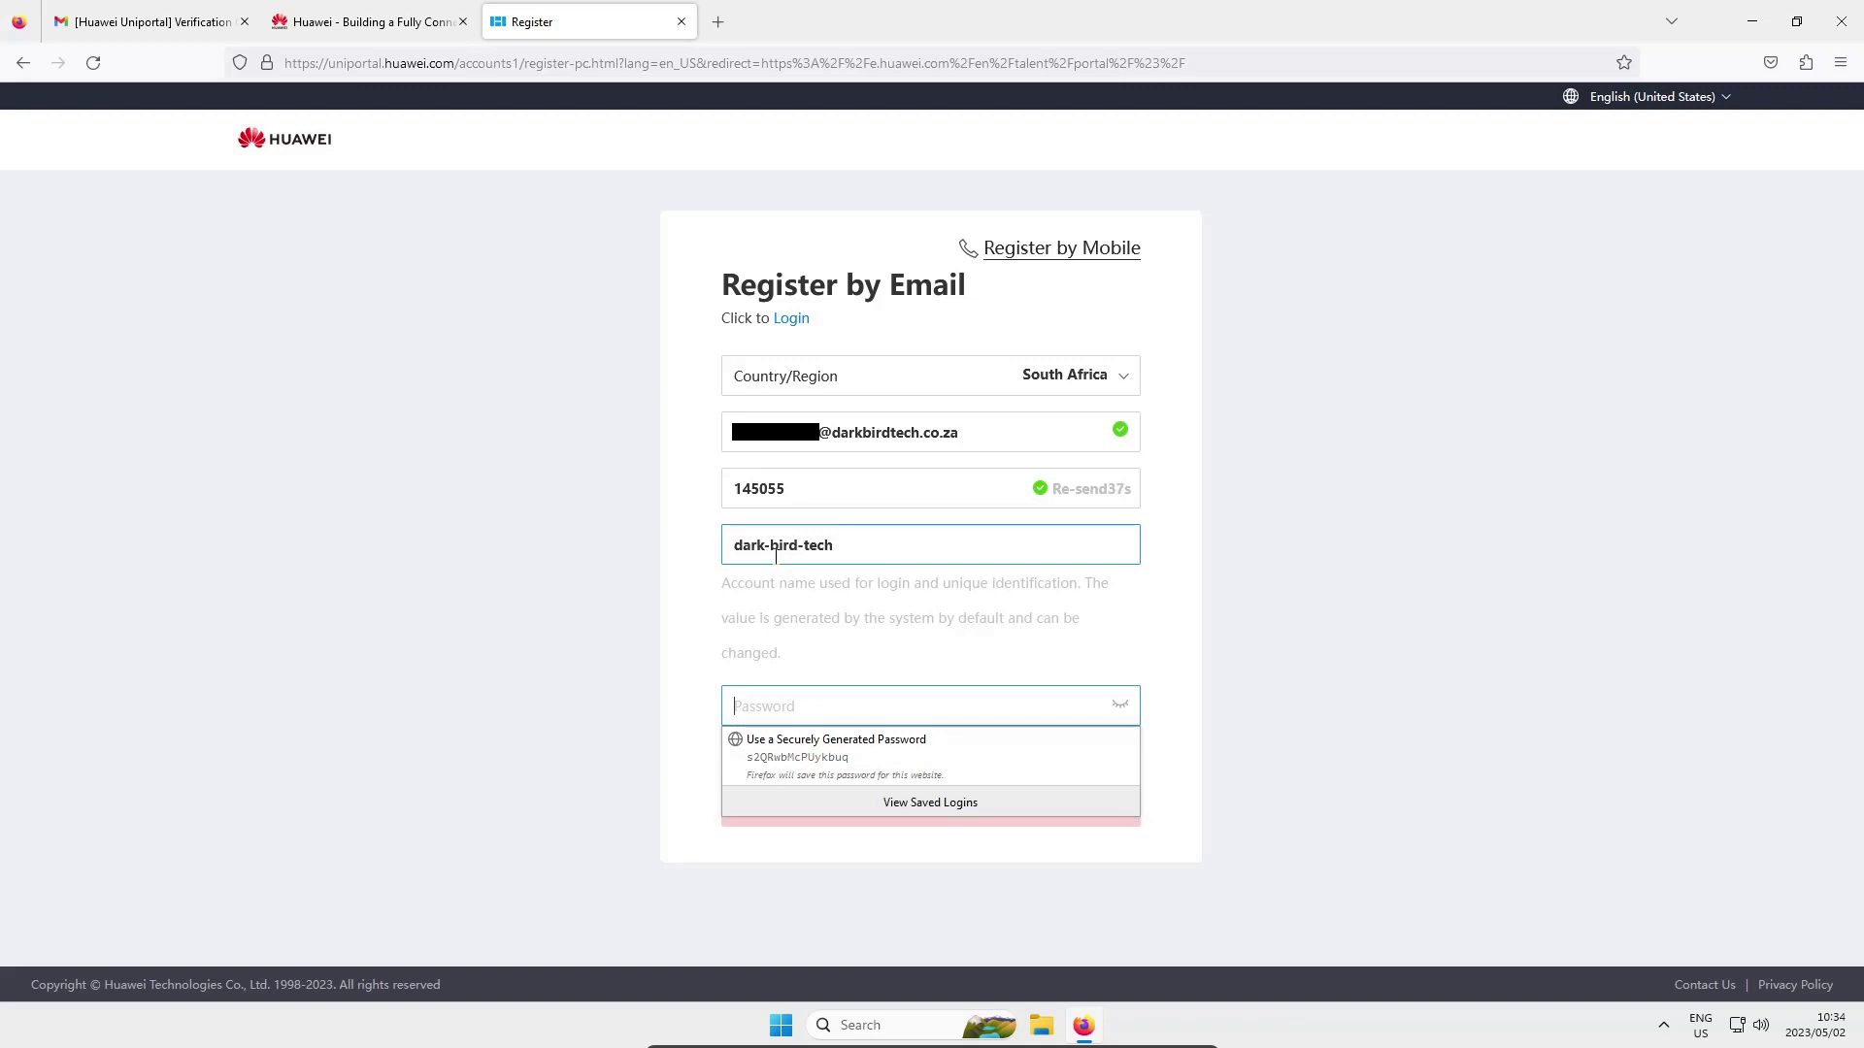
{"action": "type", "text": "••••••••••"}
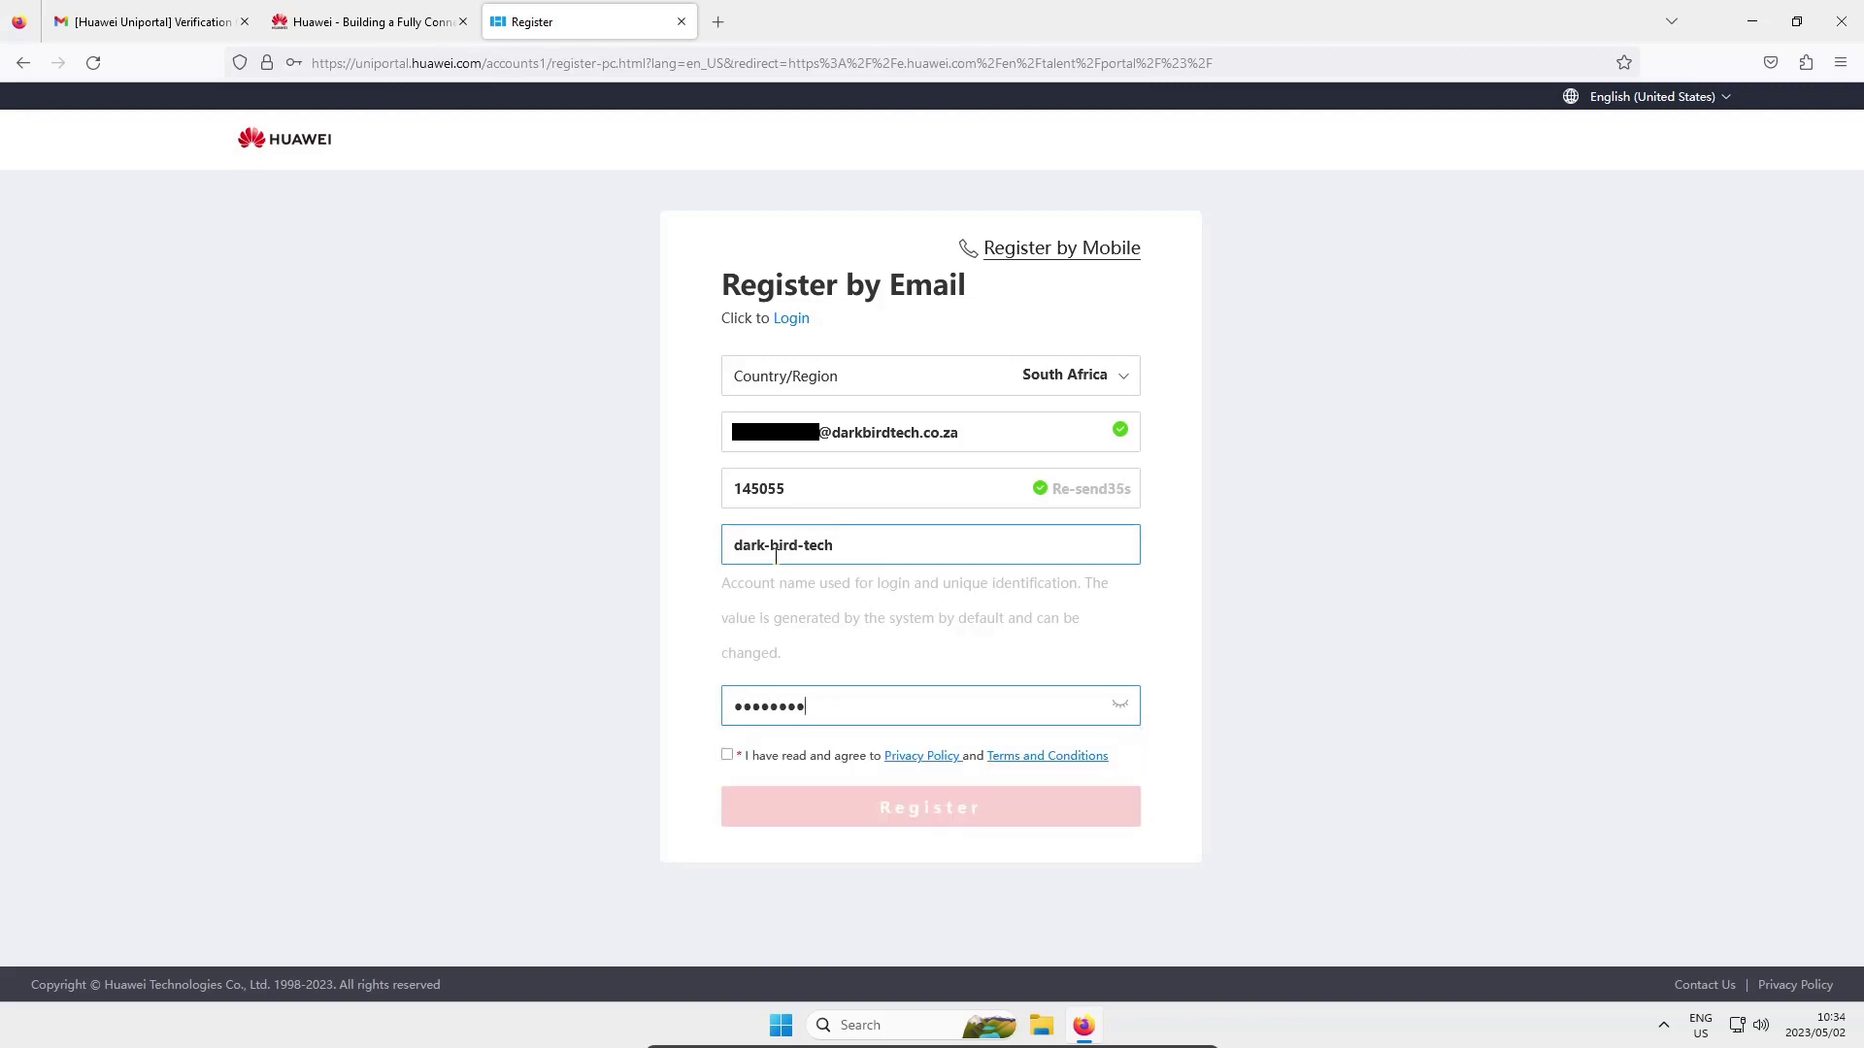
{"action": "left_click", "coordinate": [729, 755]}
{"action": "left_click", "coordinate": [894, 811]}
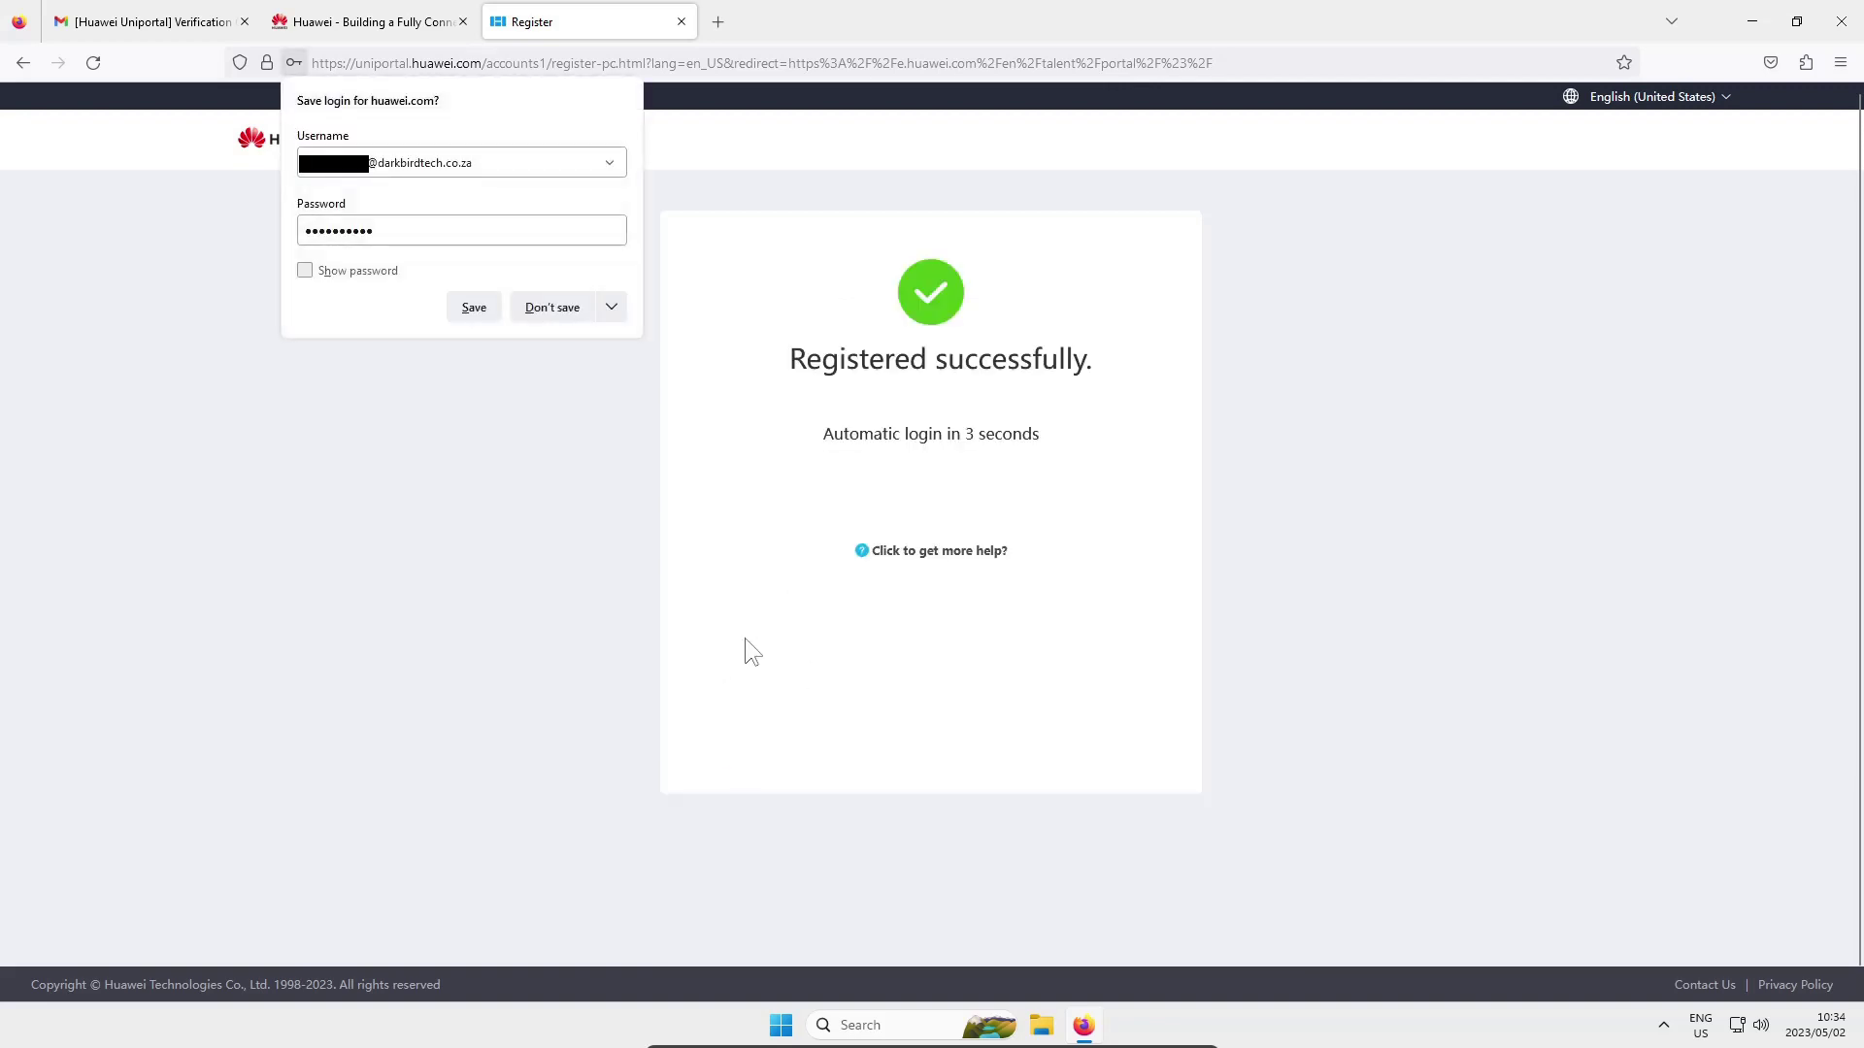
{"action": "left_click", "coordinate": [612, 306]}
{"action": "left_click", "coordinate": [582, 342]}
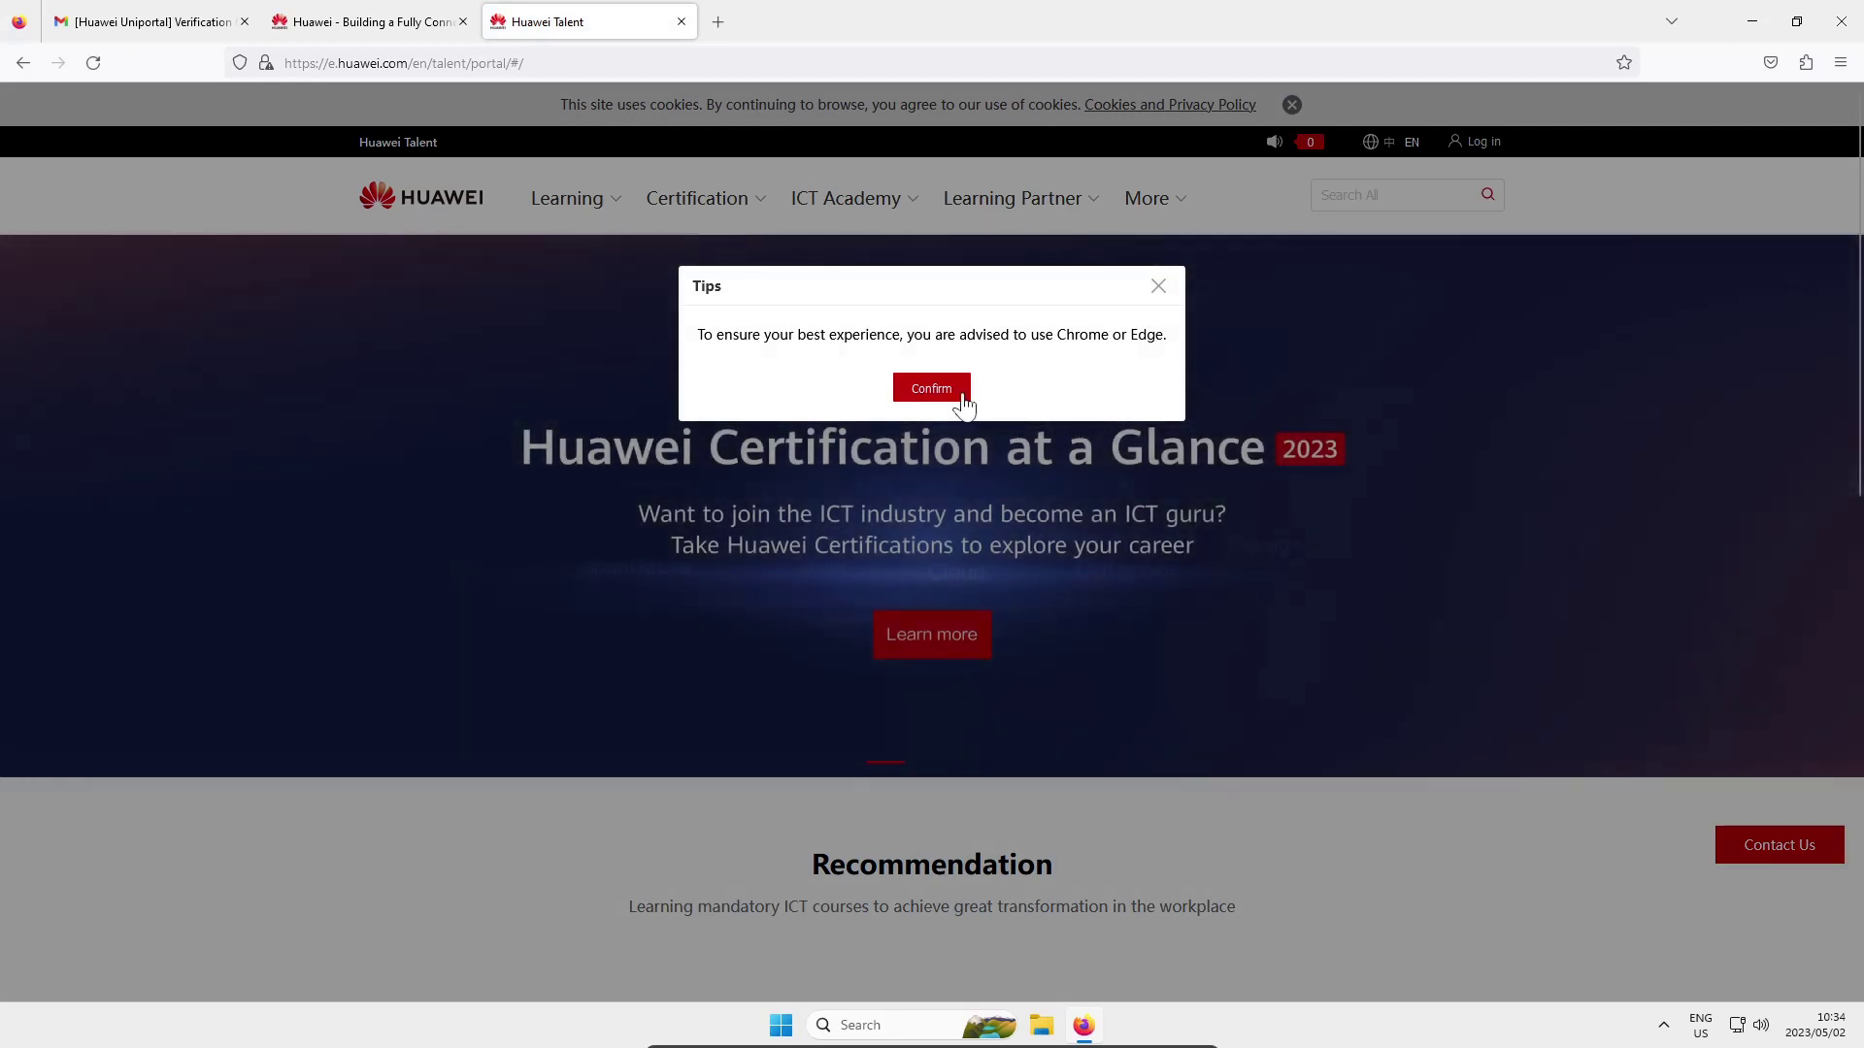
Confirm the browser tip, agree to the updated privacy statement, and scroll to Popular Certification
{"action": "left_click", "coordinate": [931, 390]}
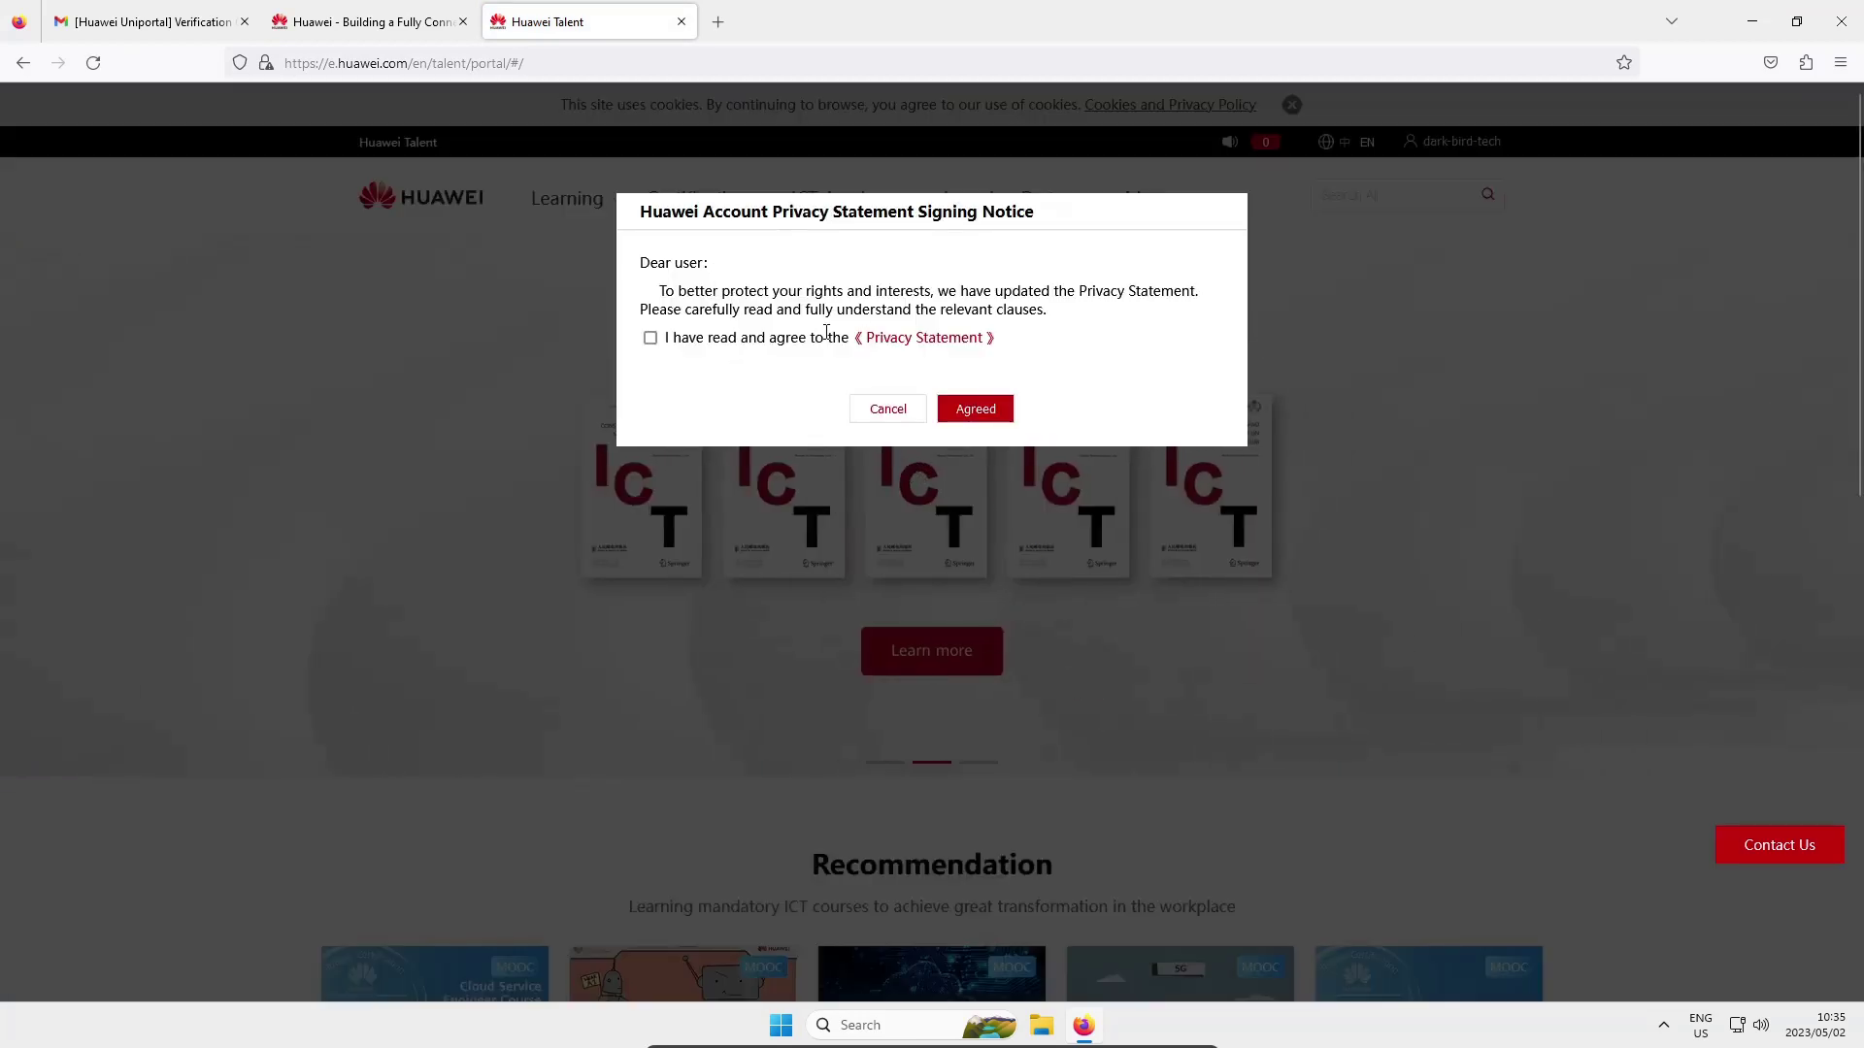
{"action": "left_click", "coordinate": [990, 410]}
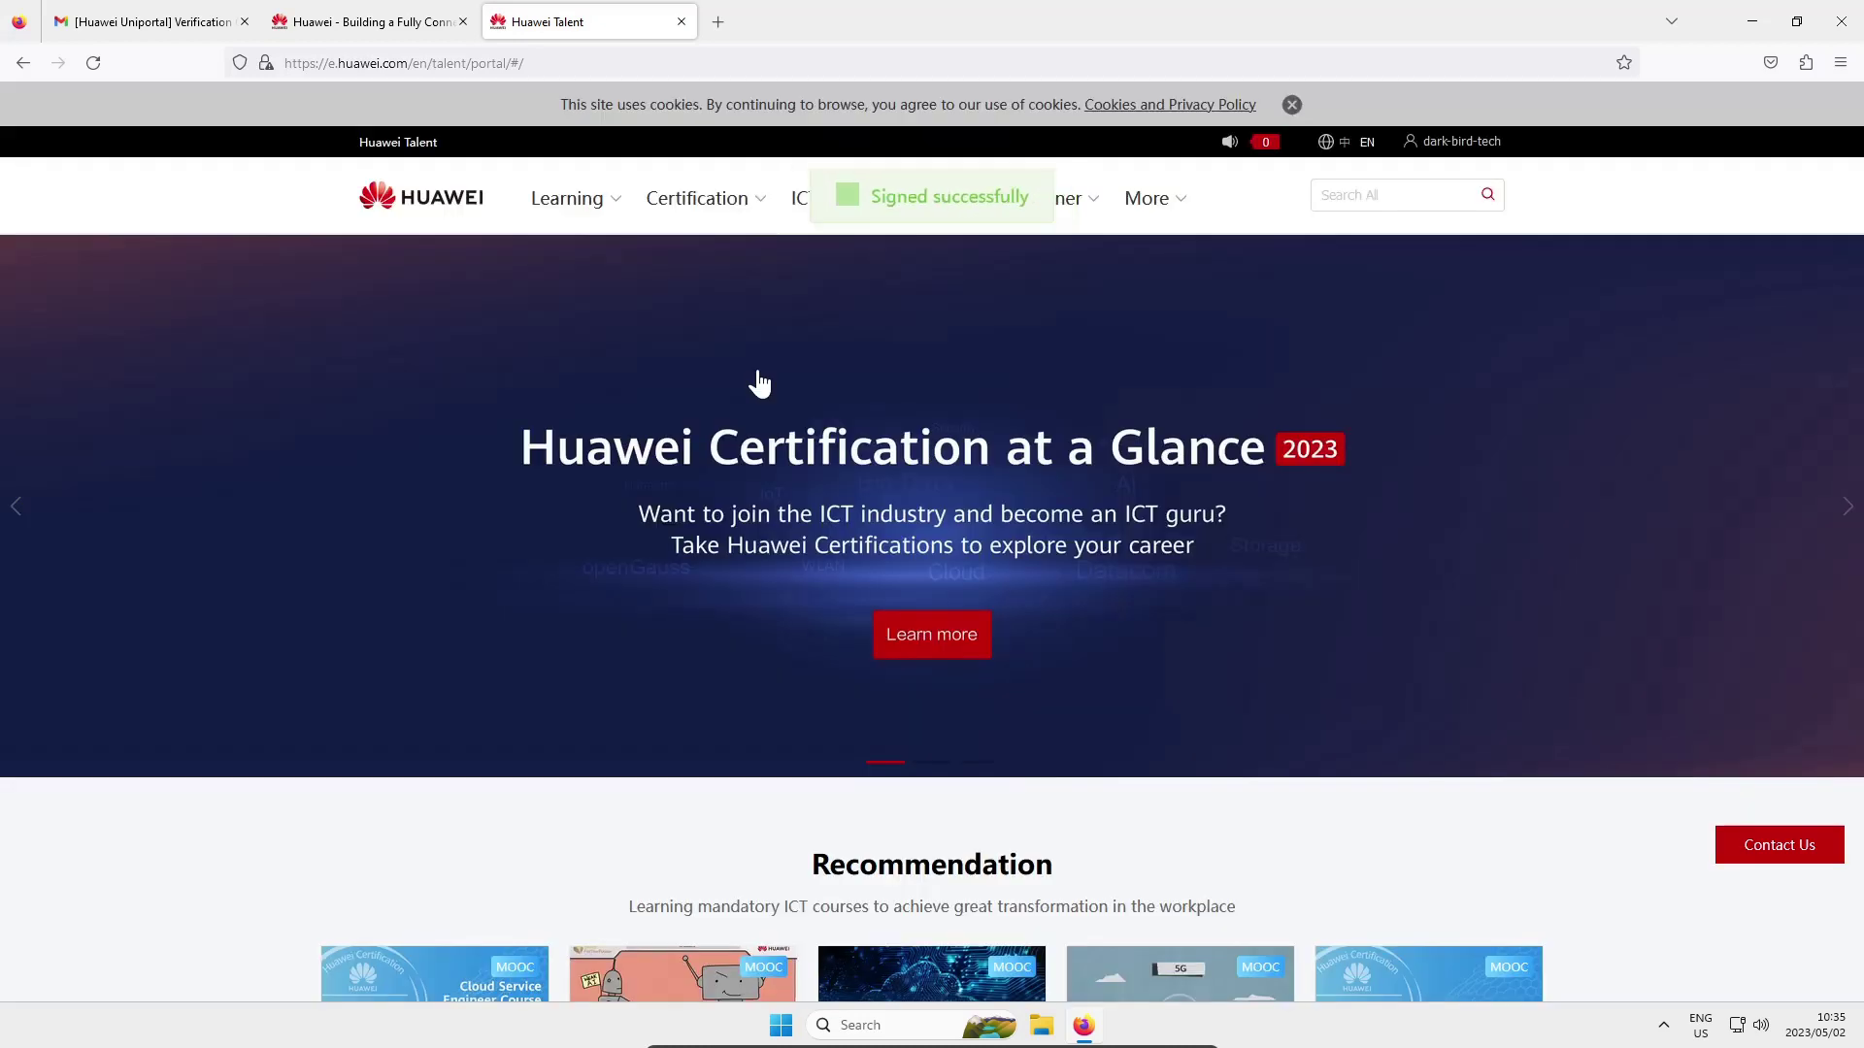
{"action": "scroll", "coordinate": [759, 379], "scroll_direction": "down", "scroll_amount": 7}
{"action": "scroll", "coordinate": [760, 388], "scroll_direction": "down", "scroll_amount": 5}
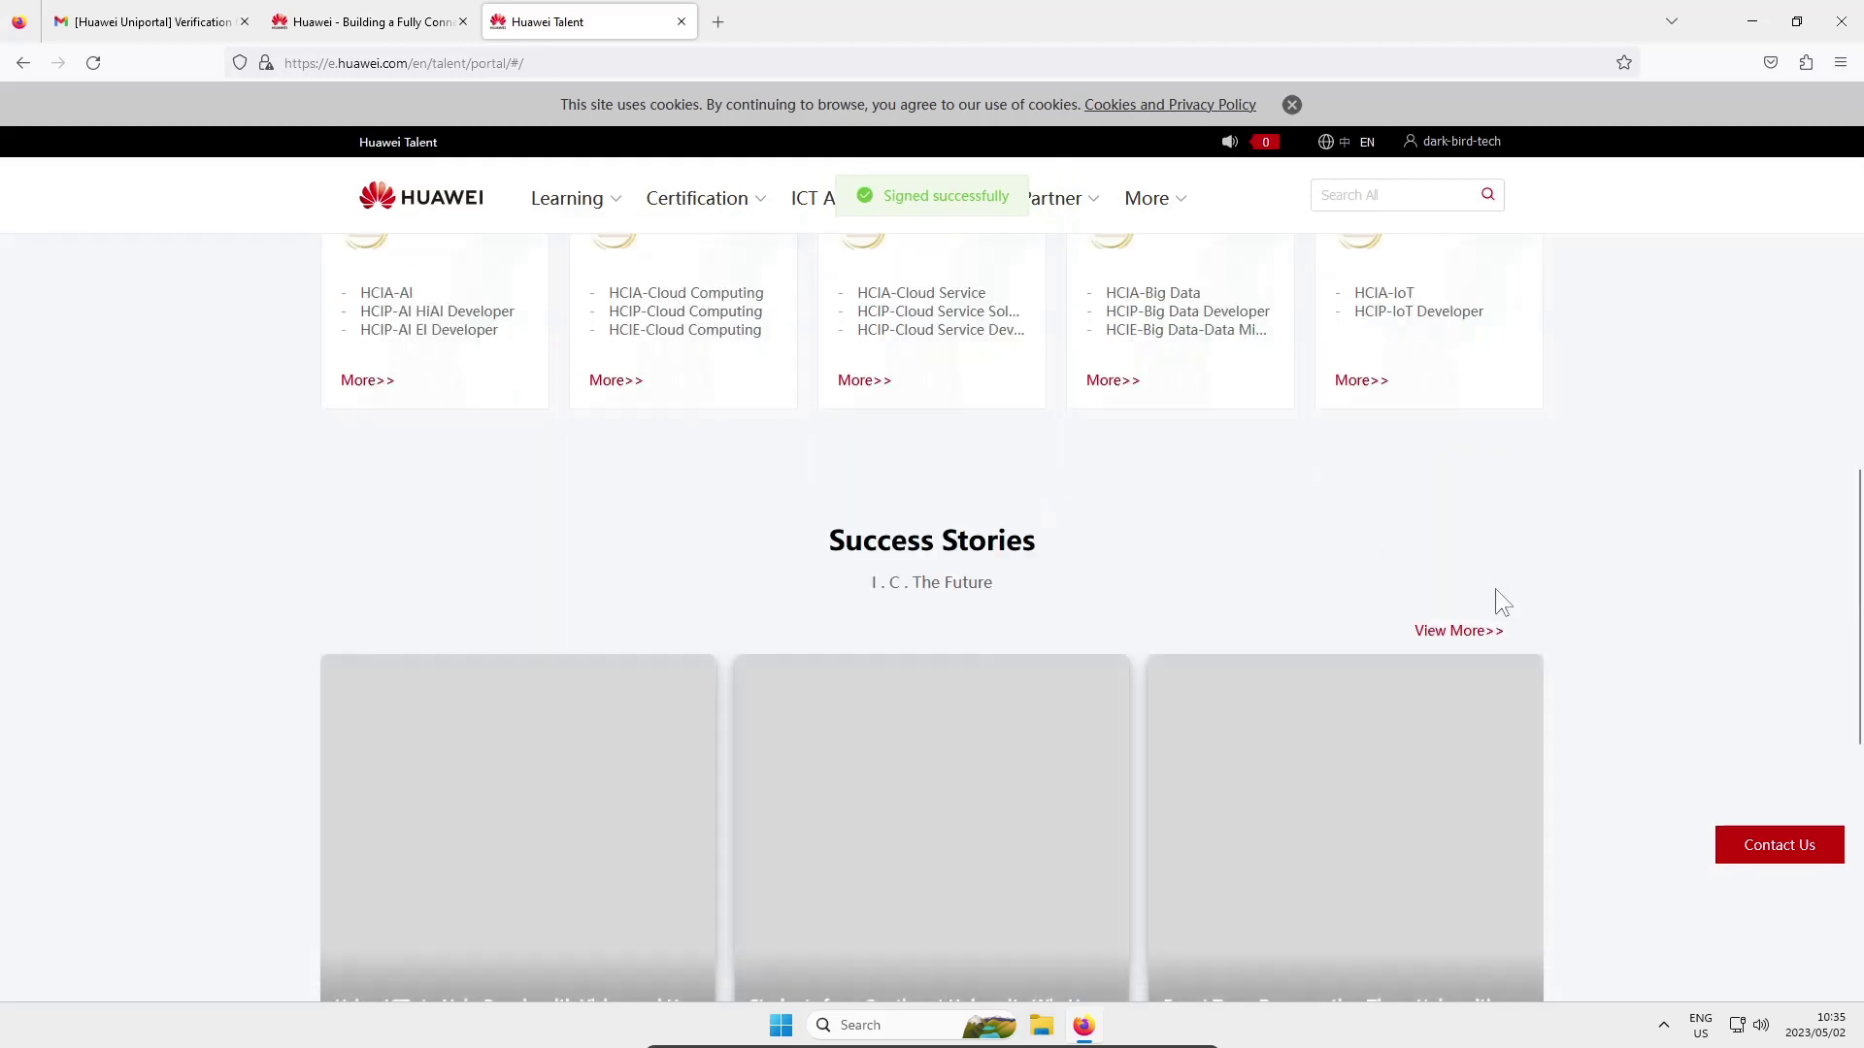
{"action": "scroll", "coordinate": [1491, 594], "scroll_direction": "up", "scroll_amount": 3}
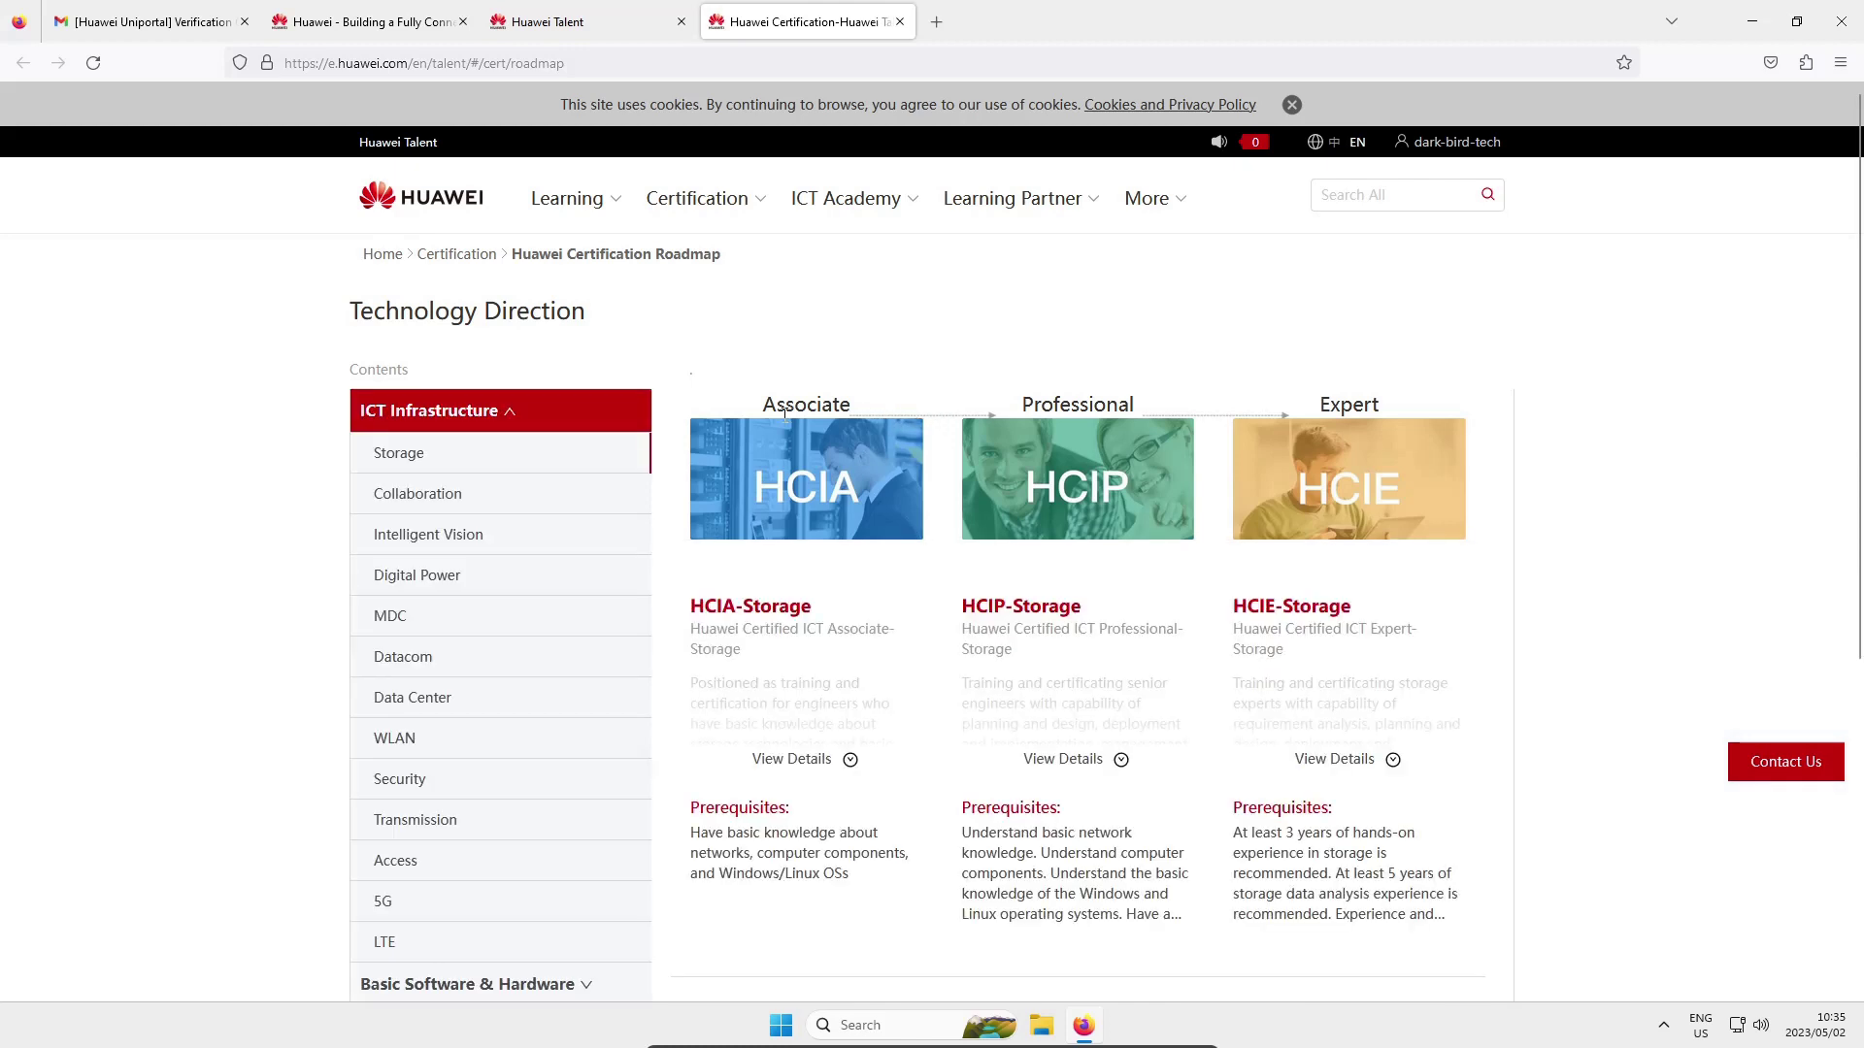
Pick Datacom on the Certification Roadmap and open the HCIA-Datacom details page
{"action": "left_click", "coordinate": [409, 662]}
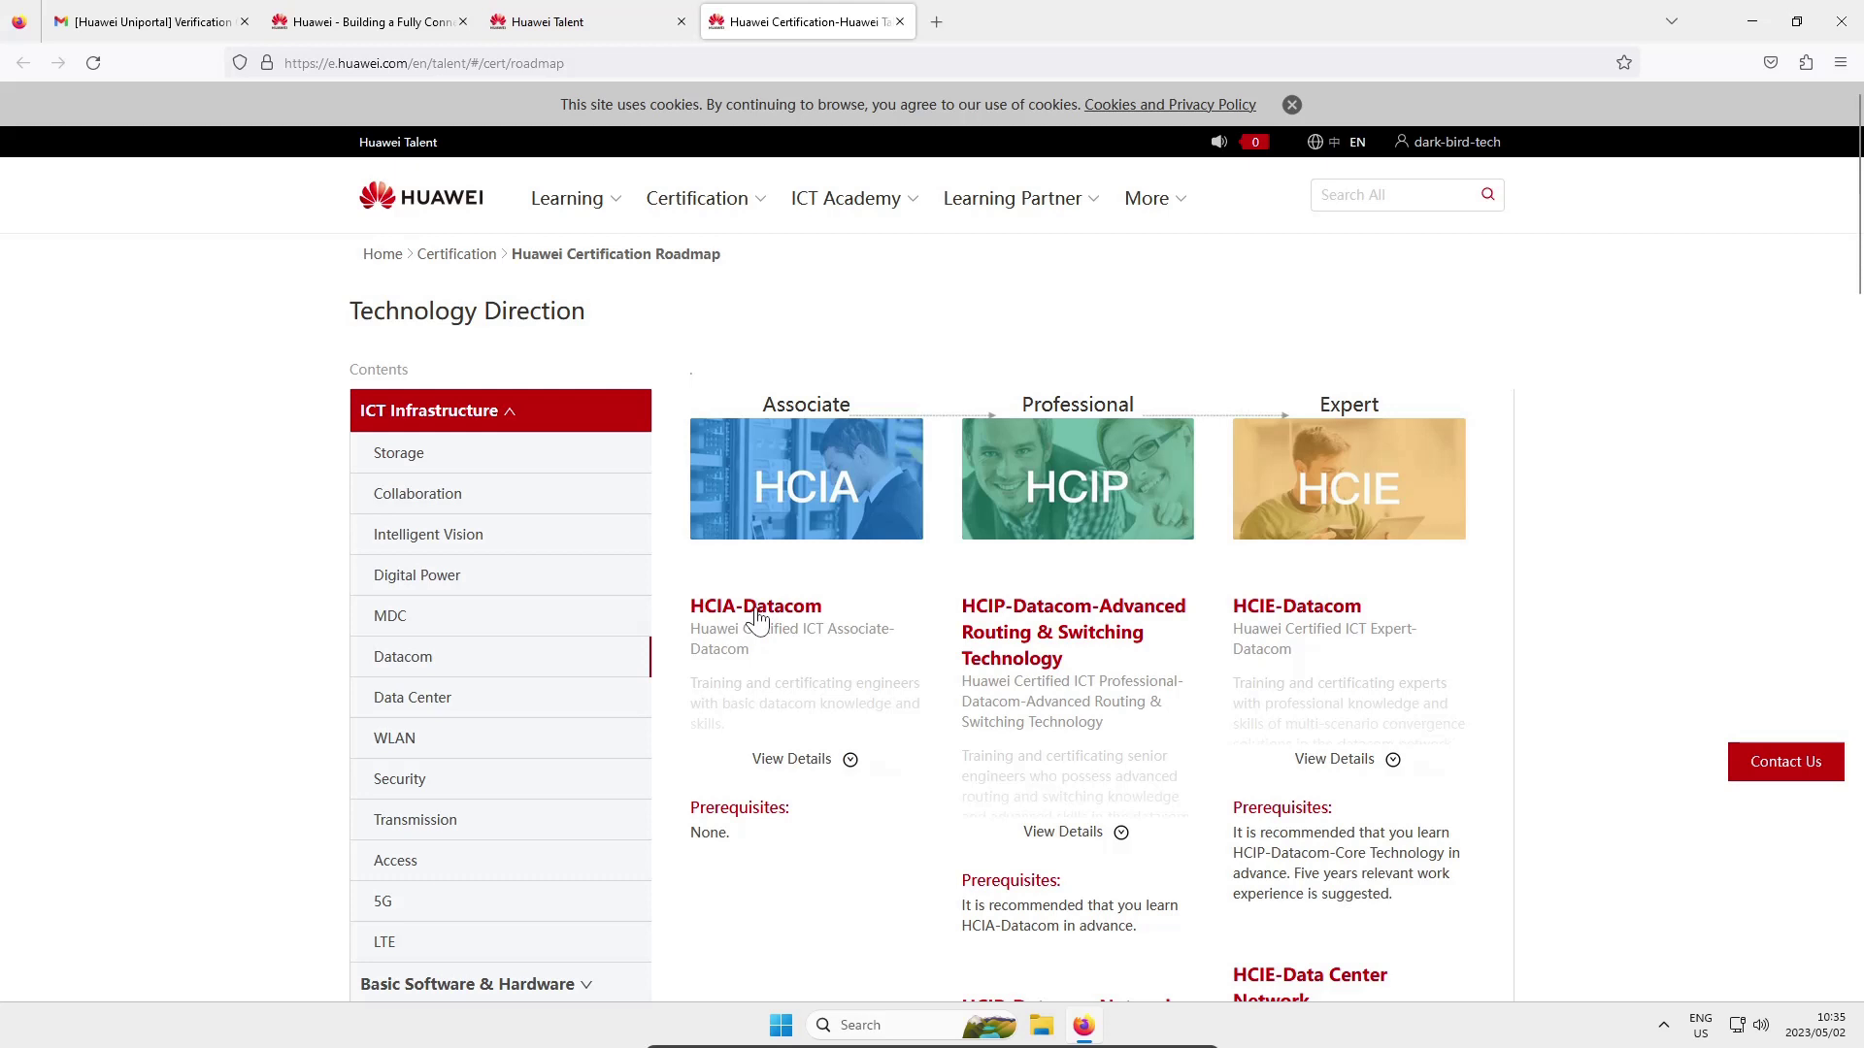
{"action": "left_click", "coordinate": [758, 607]}
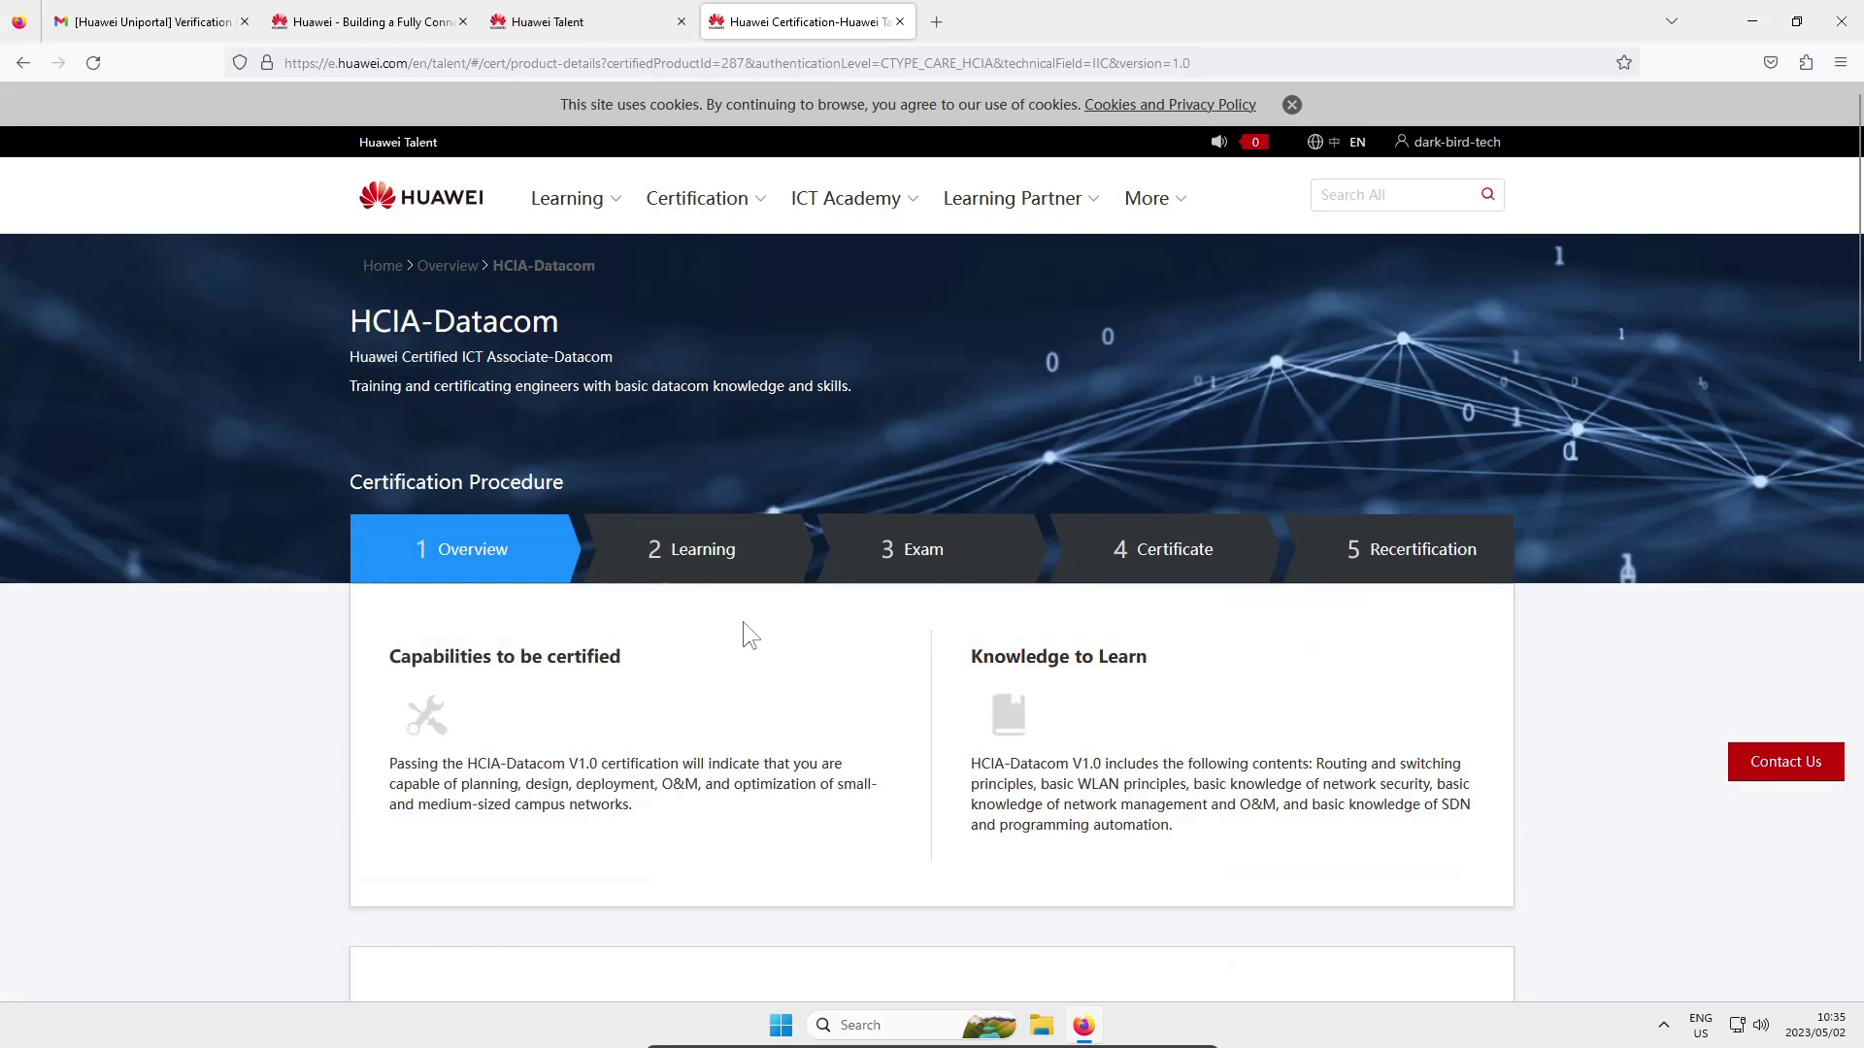
Open HCIA-Datacom V1.0 Training Material.pdf from Learning Resources, allowing pop-ups for e.huawei.com
{"action": "scroll", "coordinate": [742, 623], "scroll_direction": "down", "scroll_amount": 8}
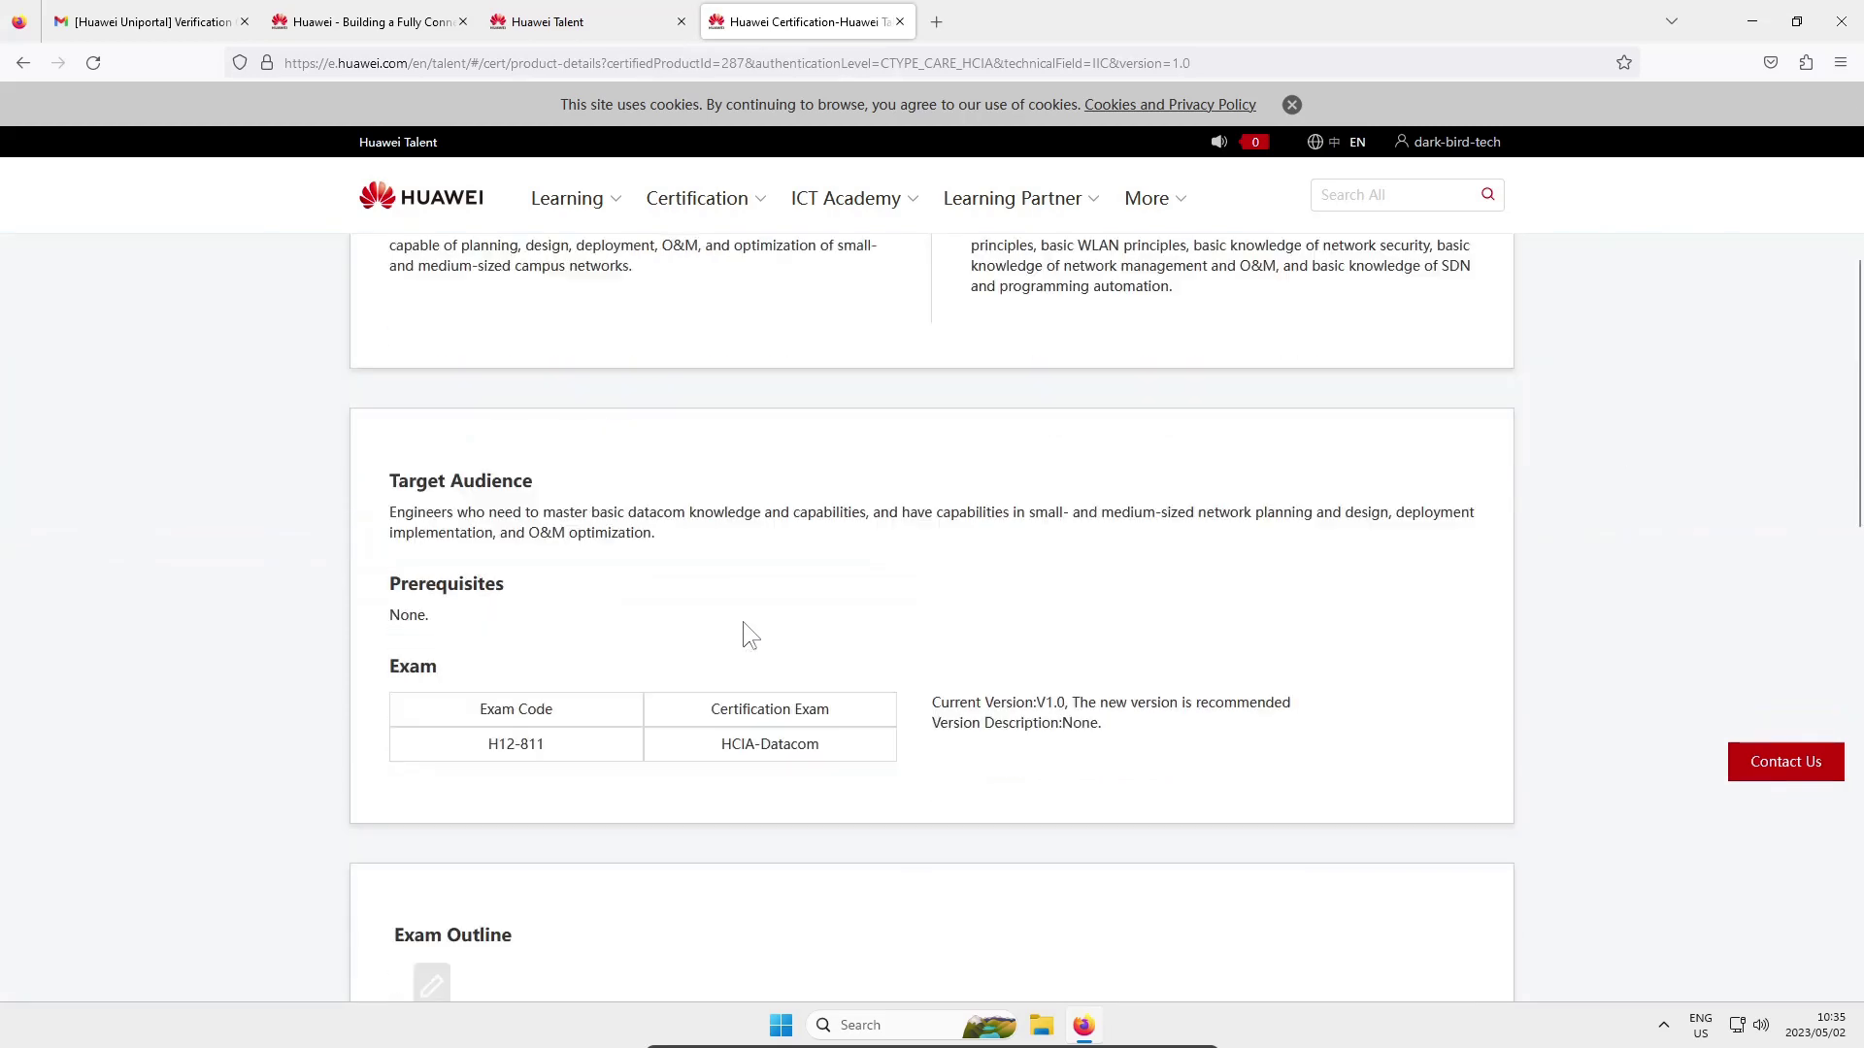
{"action": "scroll", "coordinate": [743, 622], "scroll_direction": "up", "scroll_amount": 7}
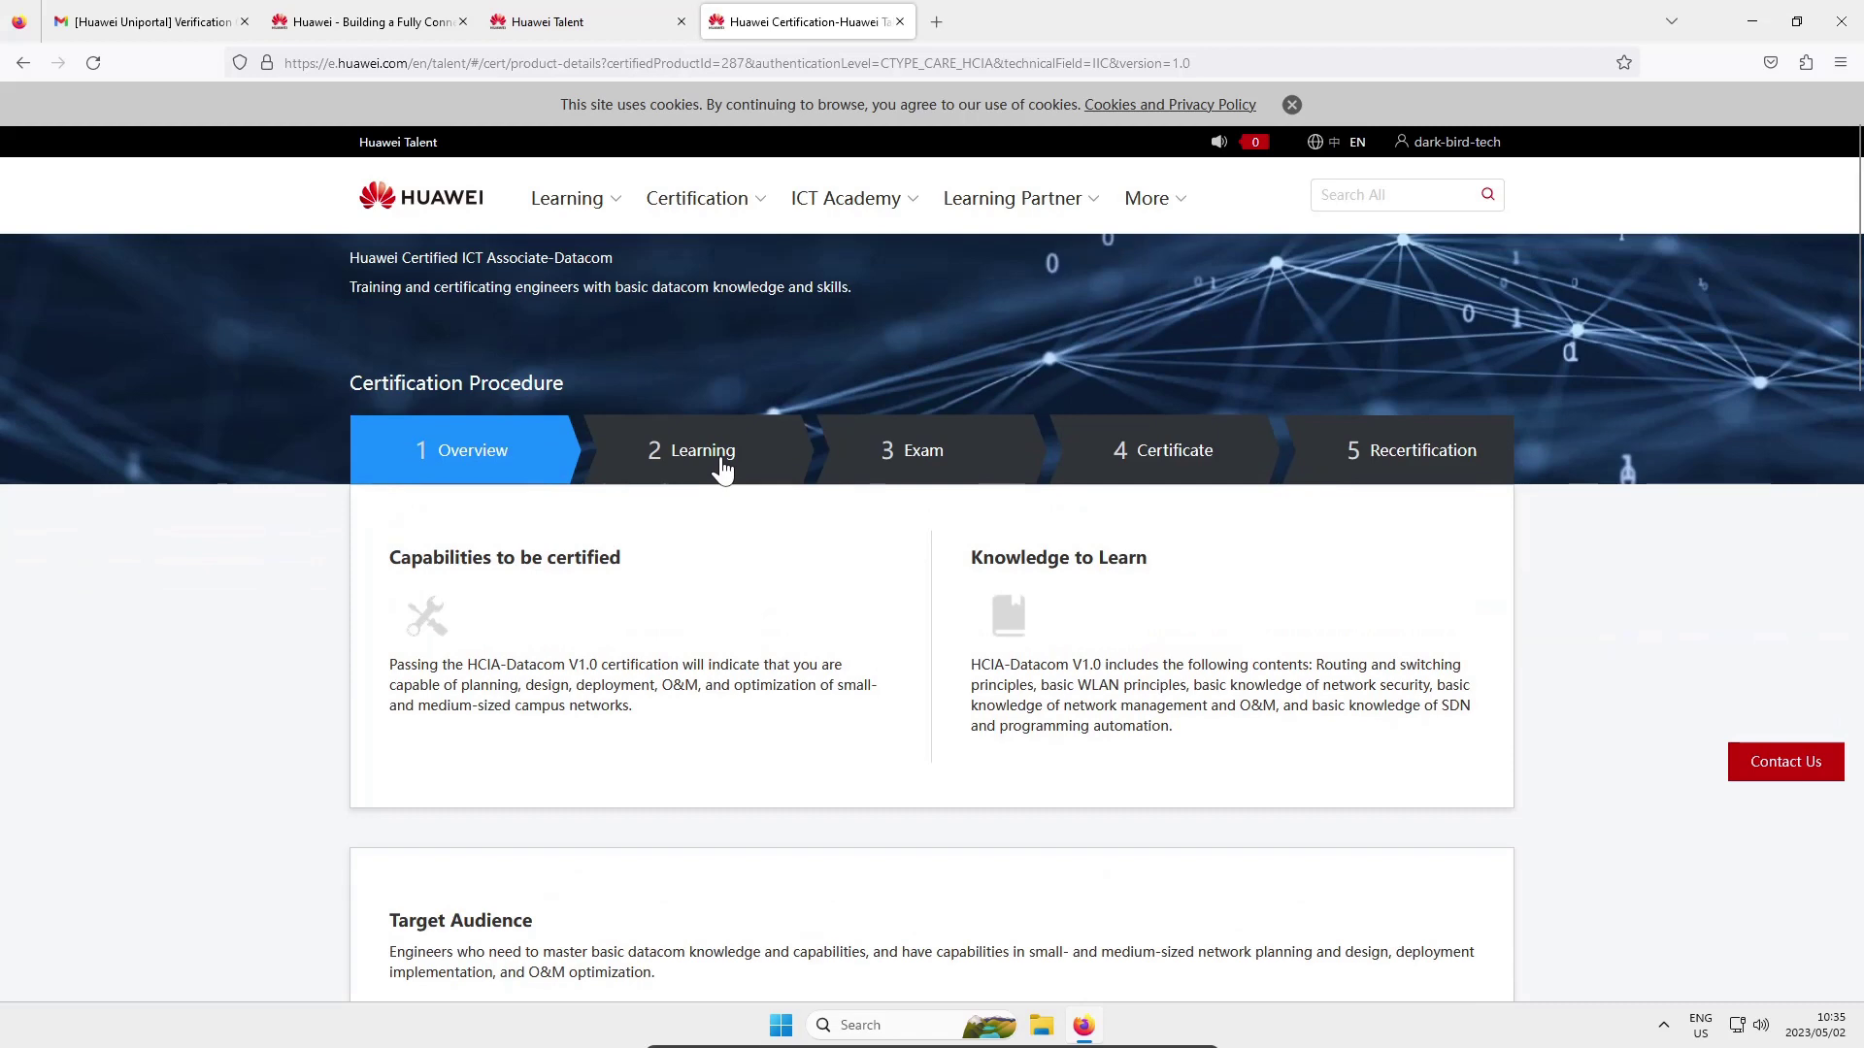
{"action": "left_click", "coordinate": [723, 469]}
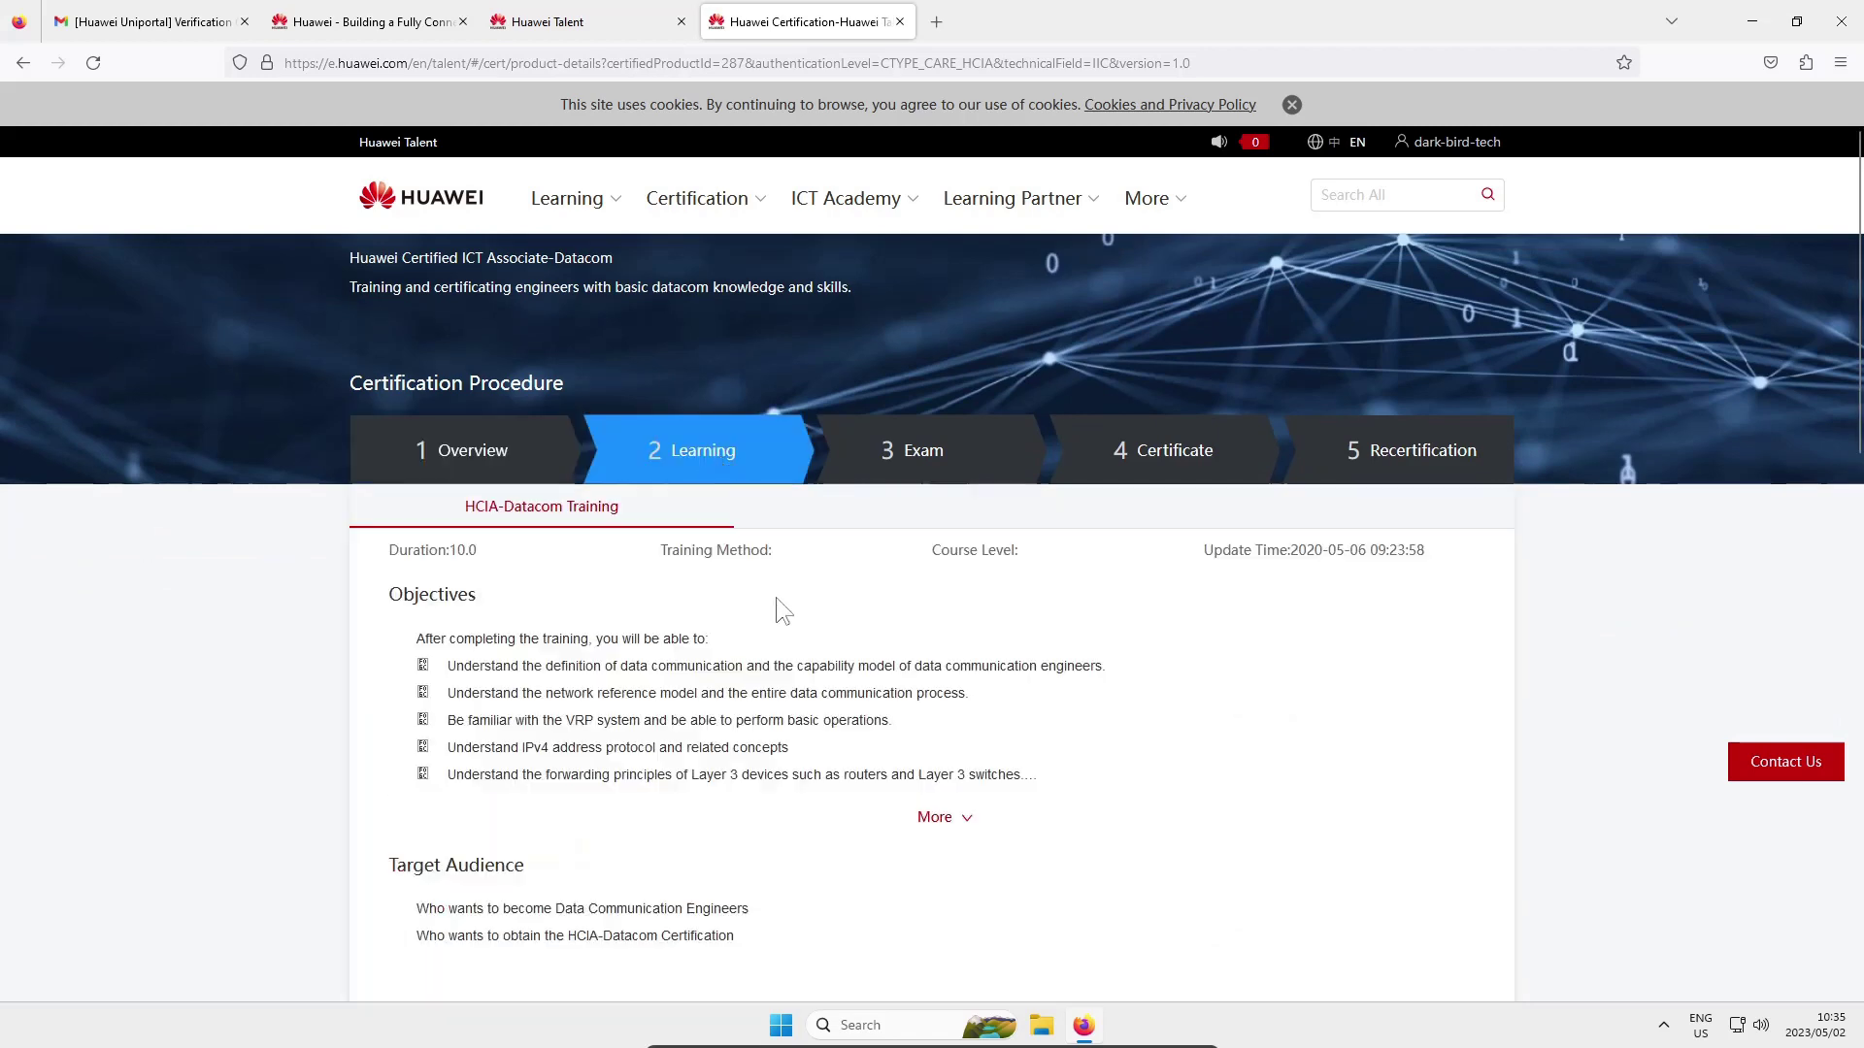
{"action": "scroll", "coordinate": [781, 610], "scroll_direction": "down", "scroll_amount": 6}
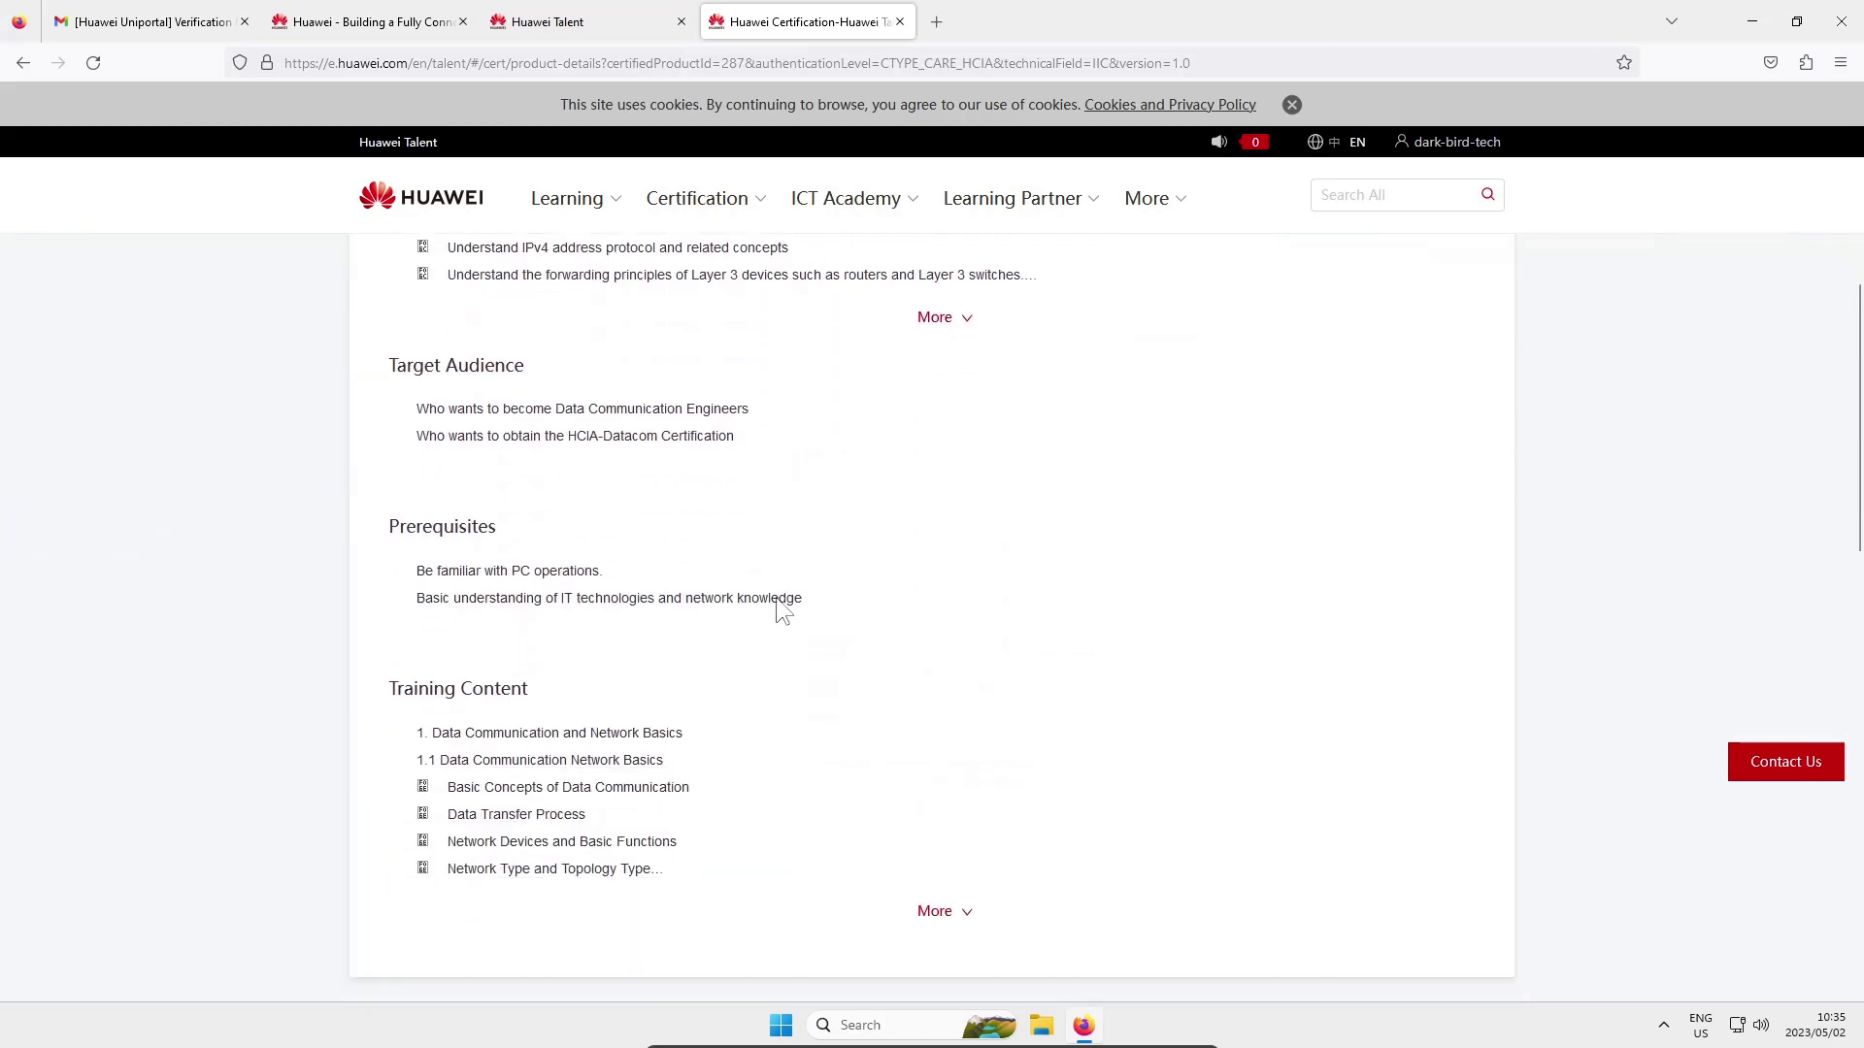
{"action": "scroll", "coordinate": [776, 597], "scroll_direction": "down", "scroll_amount": 3}
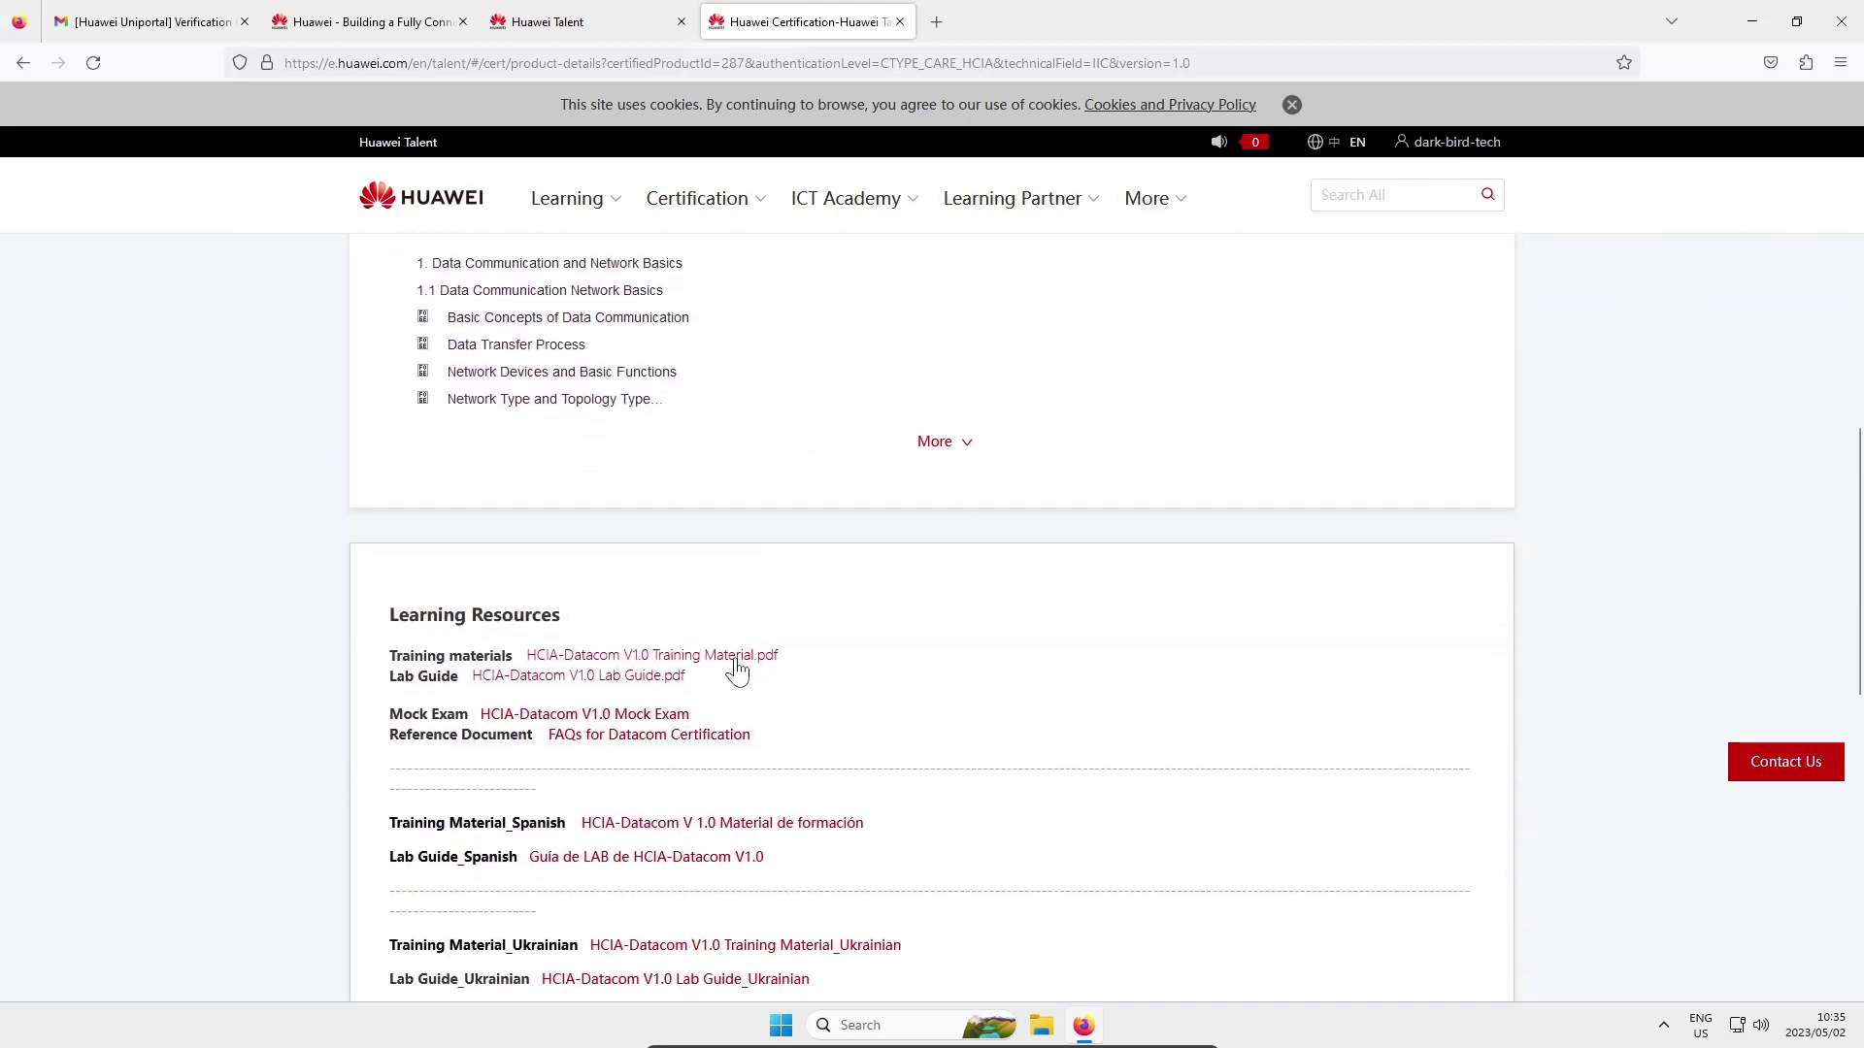
{"action": "left_click", "coordinate": [736, 662]}
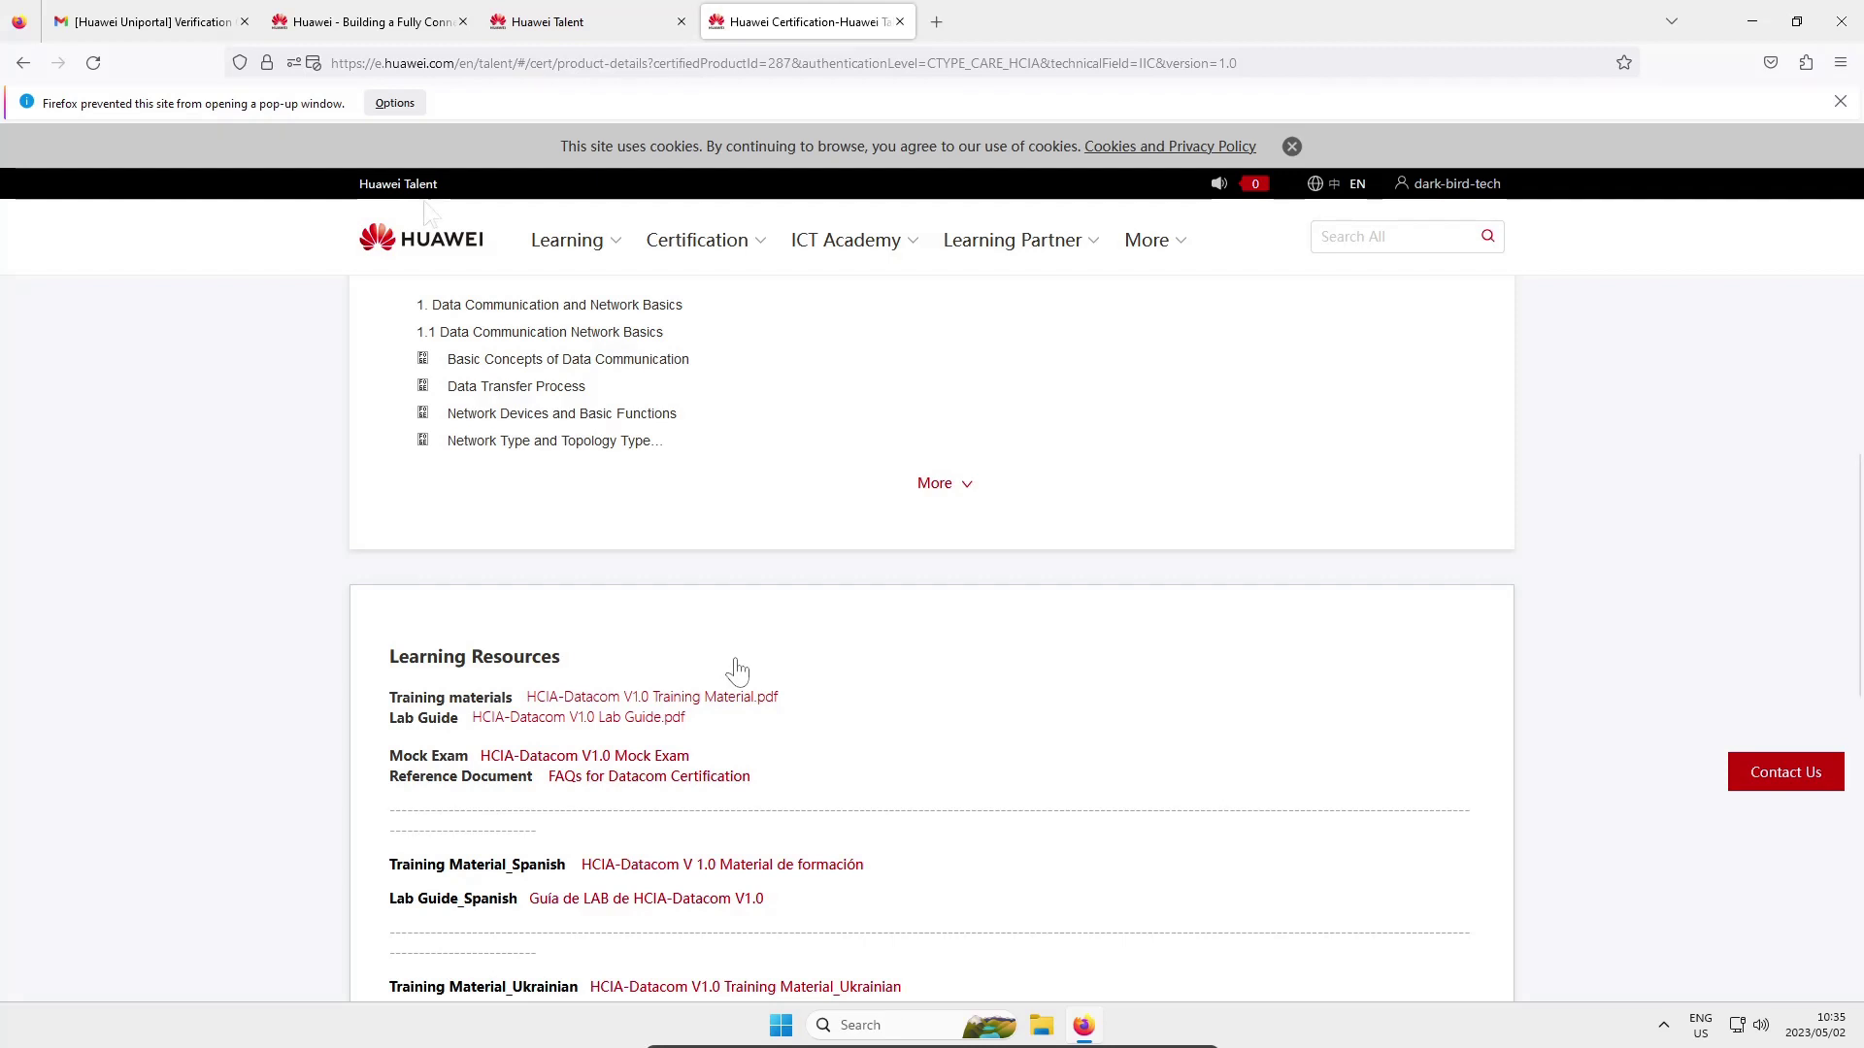
{"action": "left_click", "coordinate": [401, 101]}
{"action": "left_click", "coordinate": [433, 134]}
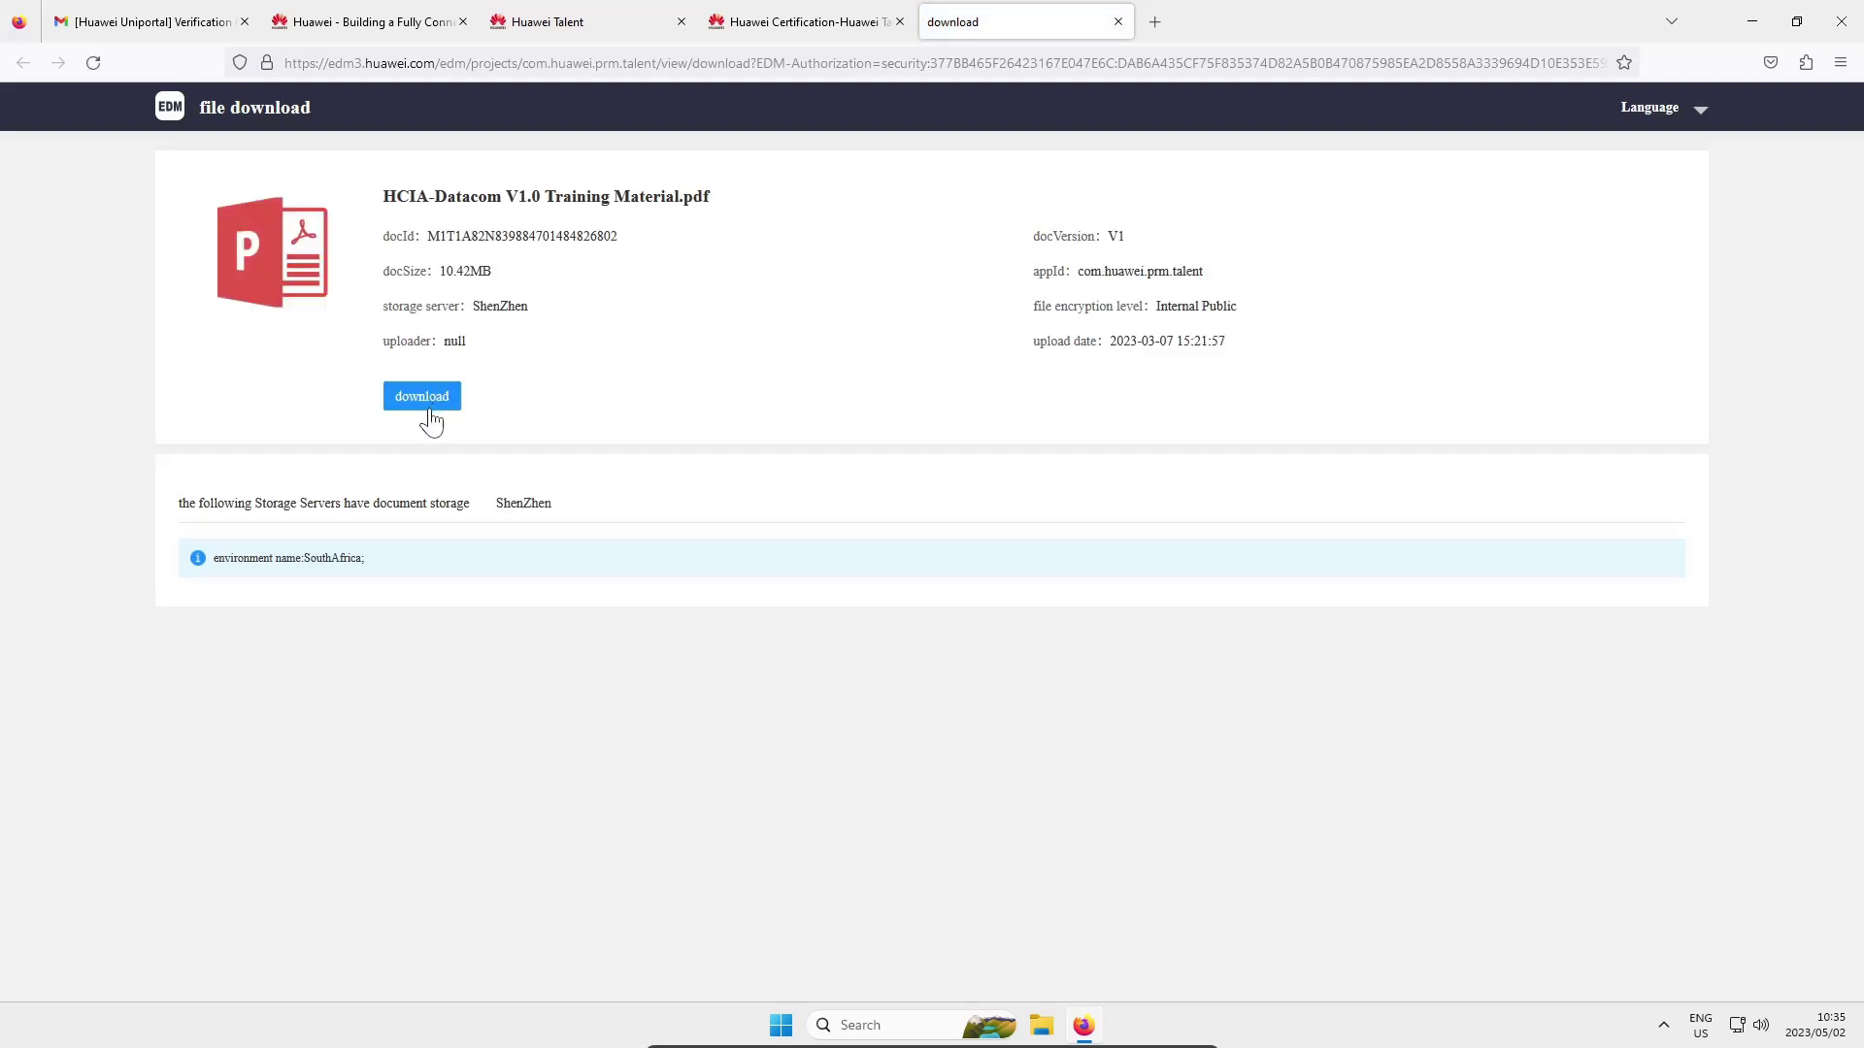
Download HCIA-Datacom V1.0 Training Material.pdf and scroll through its opening slides in the PDF viewer
{"action": "left_click", "coordinate": [439, 398]}
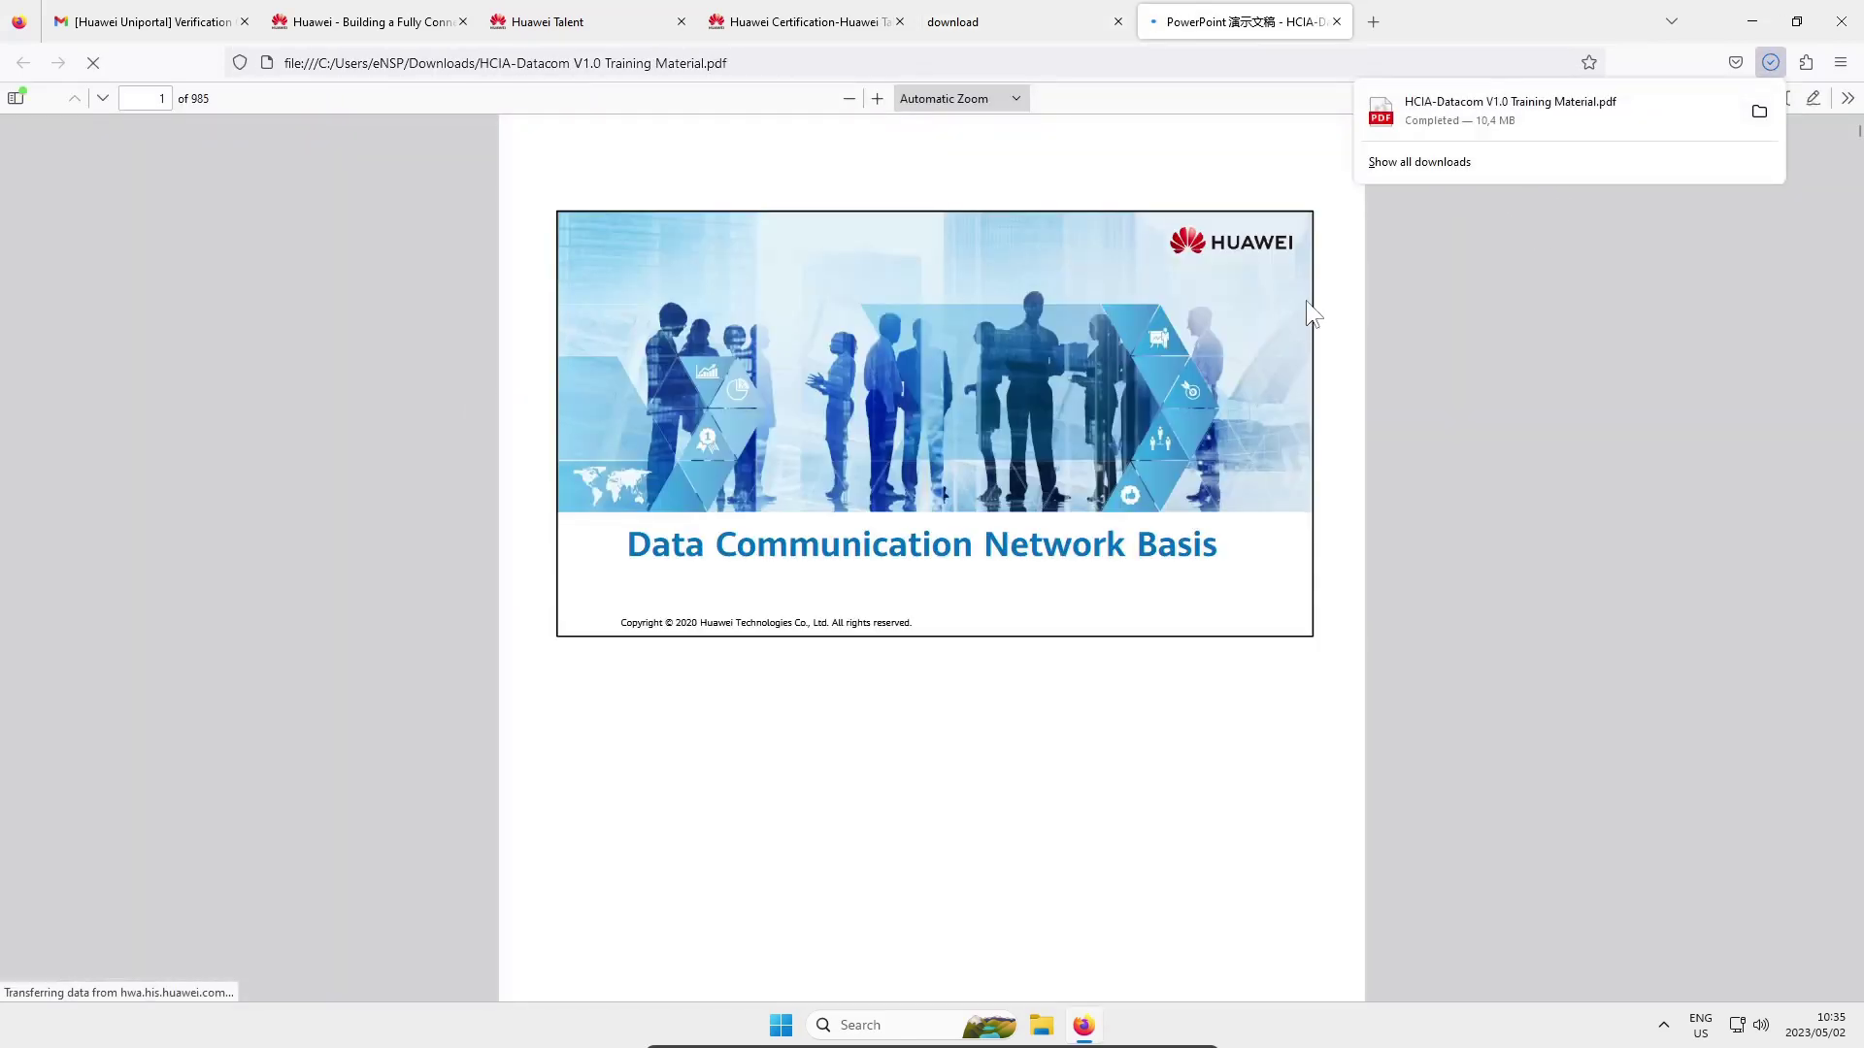
{"action": "left_click", "coordinate": [1478, 383]}
{"action": "scroll", "coordinate": [1302, 416], "scroll_direction": "down", "scroll_amount": 10}
{"action": "scroll", "coordinate": [1304, 419], "scroll_direction": "down", "scroll_amount": 15}
{"action": "scroll", "coordinate": [1302, 418], "scroll_direction": "down", "scroll_amount": 20}
{"action": "scroll", "coordinate": [1302, 415], "scroll_direction": "down", "scroll_amount": 3}
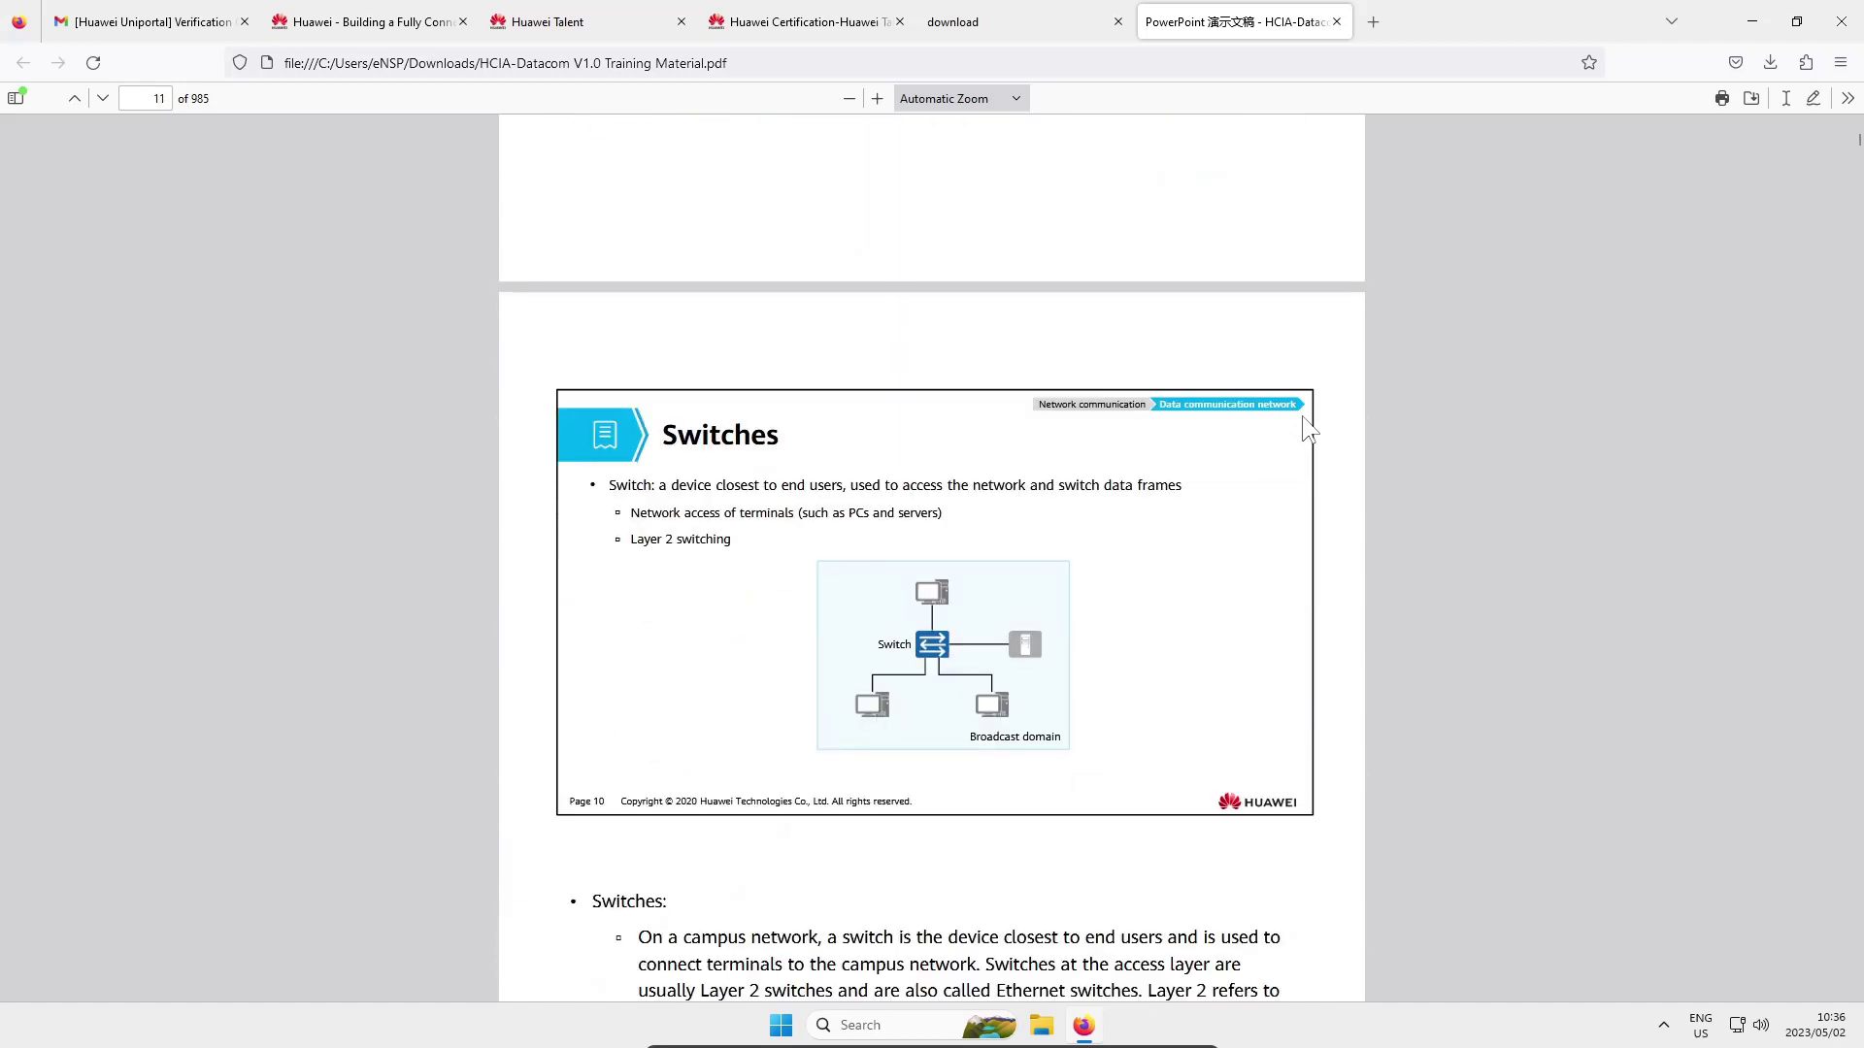
{"action": "scroll", "coordinate": [1305, 427], "scroll_direction": "down", "scroll_amount": 7}
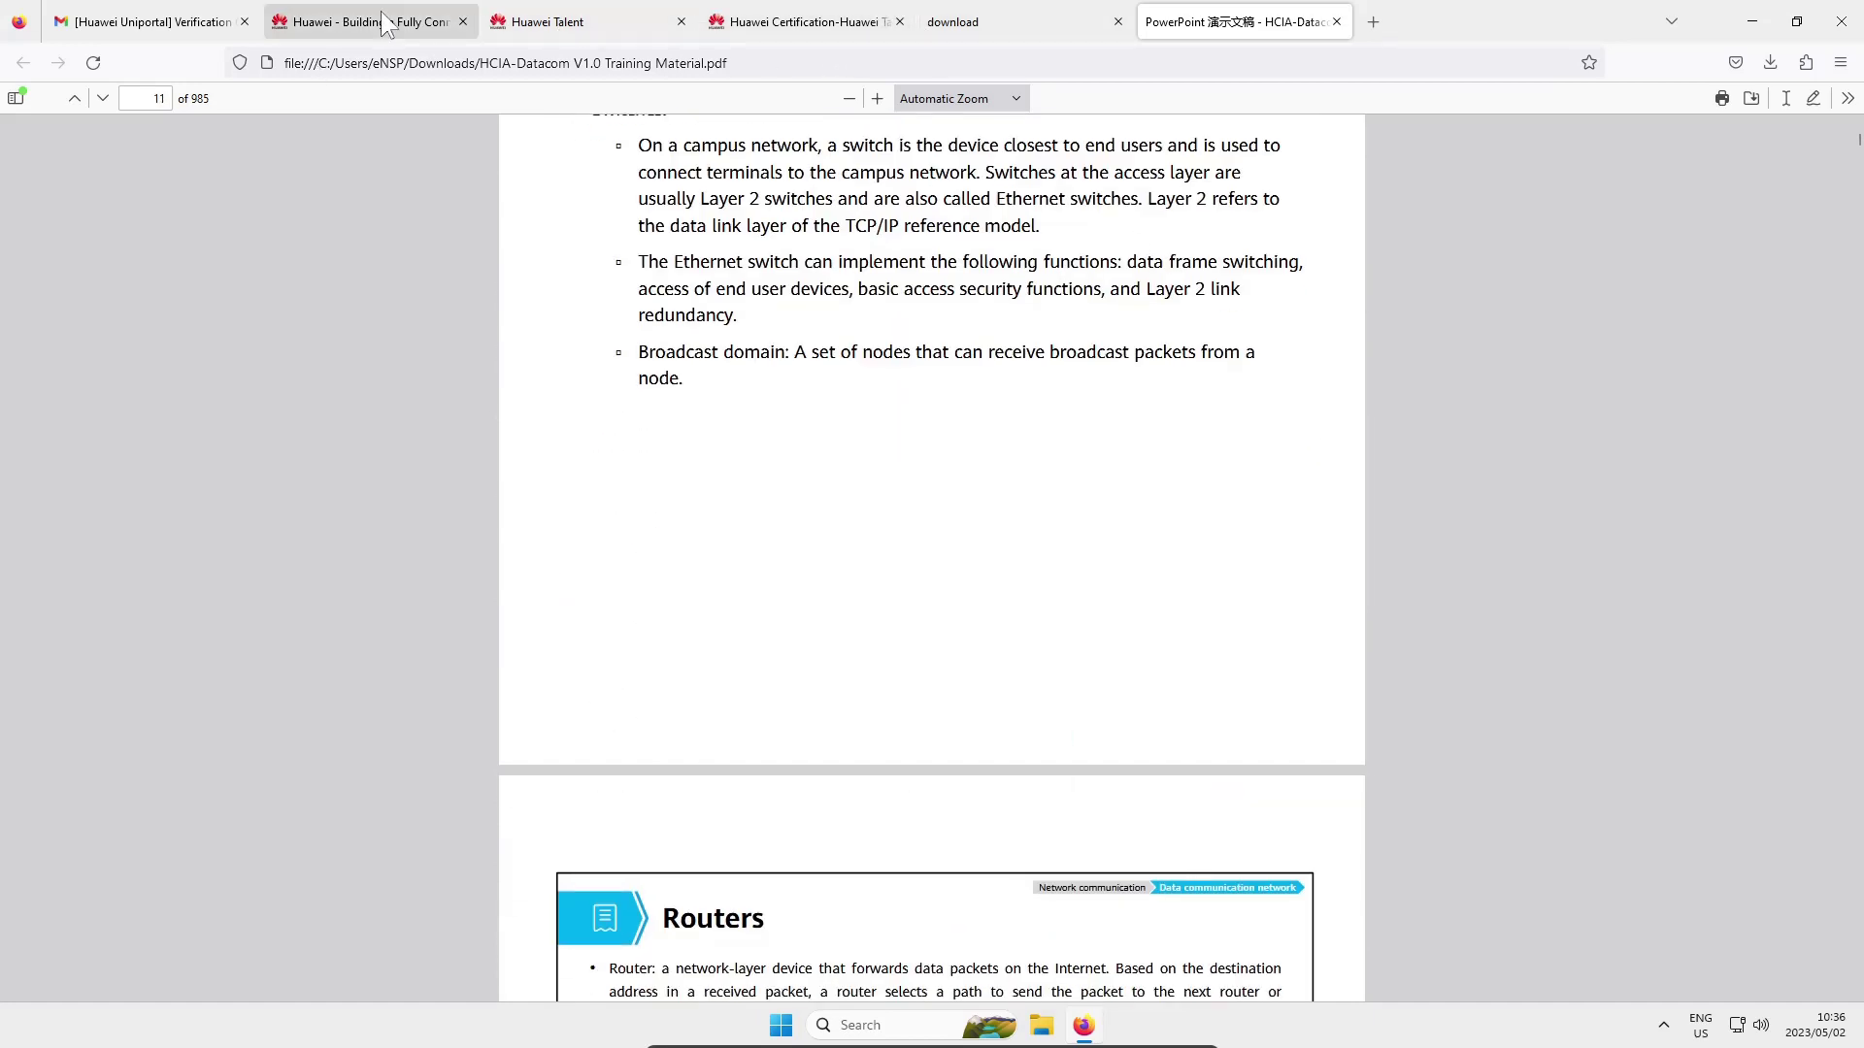
Back on the HCIA-Datacom certification page, review the Learning Resources section before signing out
{"action": "left_click", "coordinate": [760, 25]}
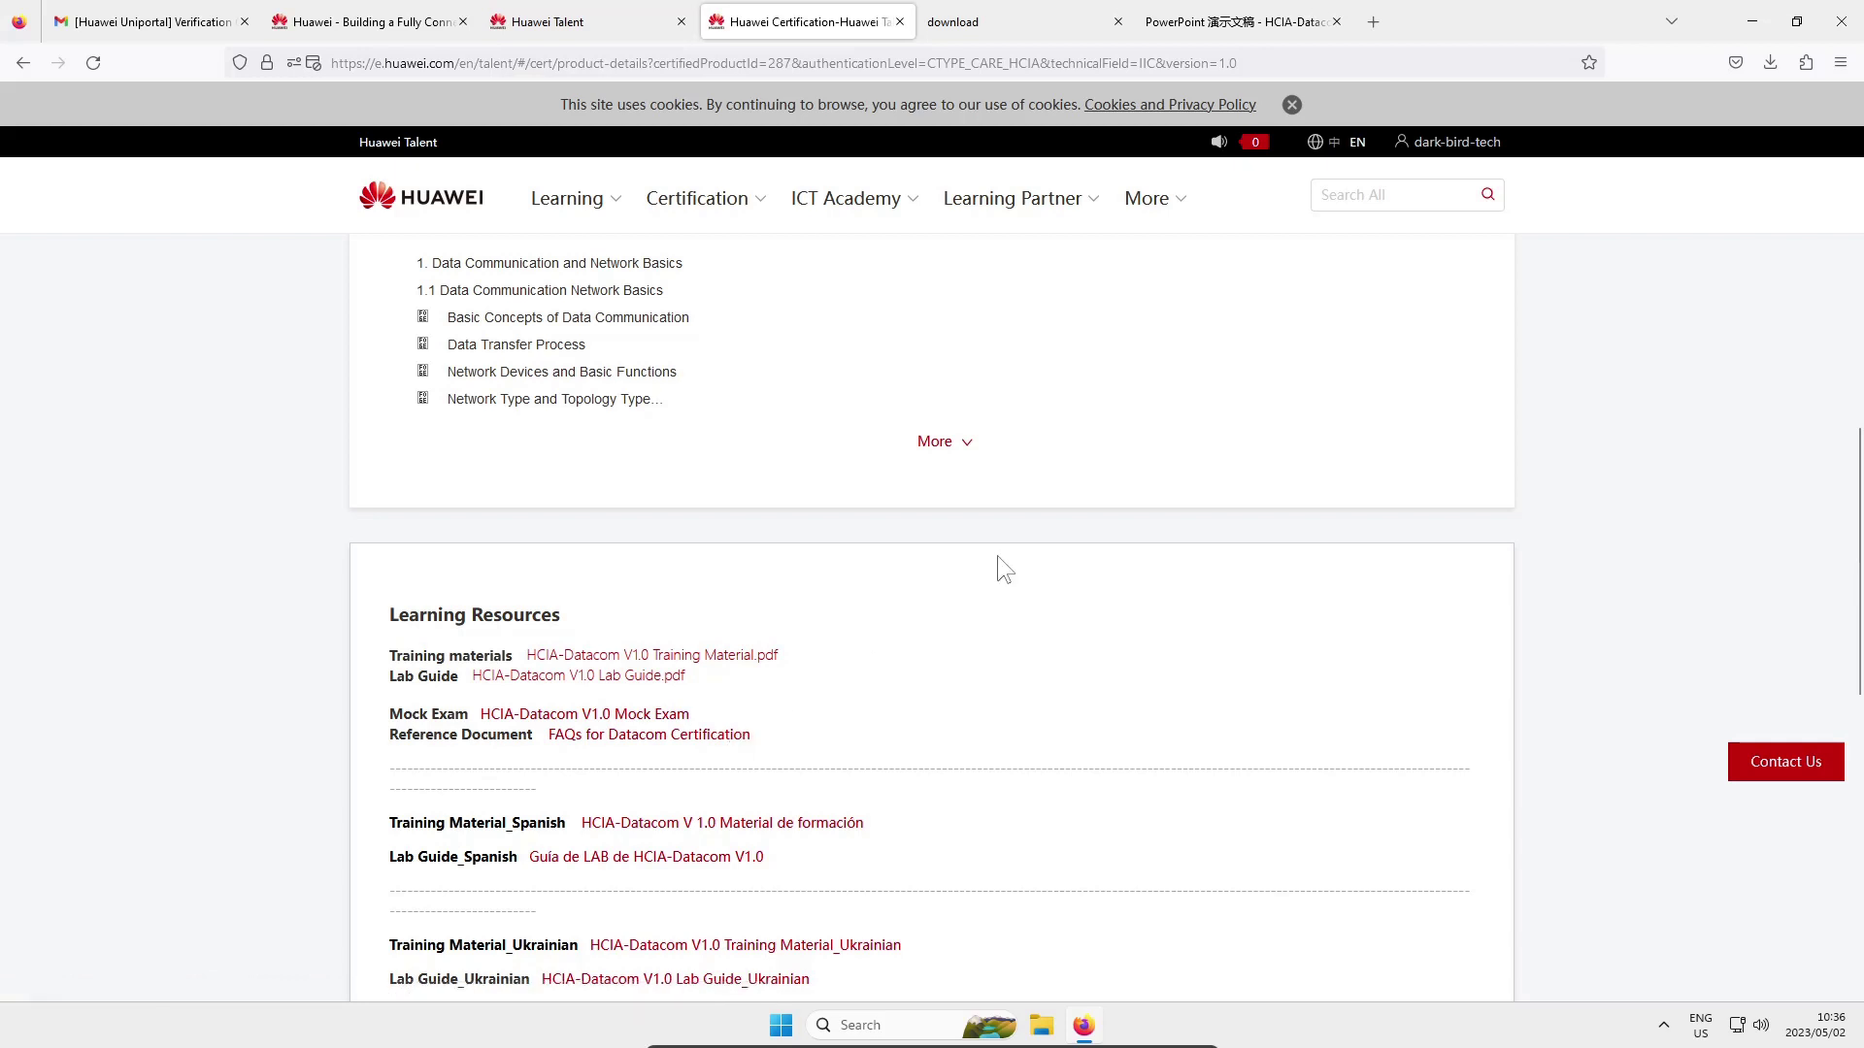
{"action": "scroll", "coordinate": [998, 557], "scroll_direction": "down", "scroll_amount": 4}
{"action": "scroll", "coordinate": [988, 559], "scroll_direction": "down", "scroll_amount": 1}
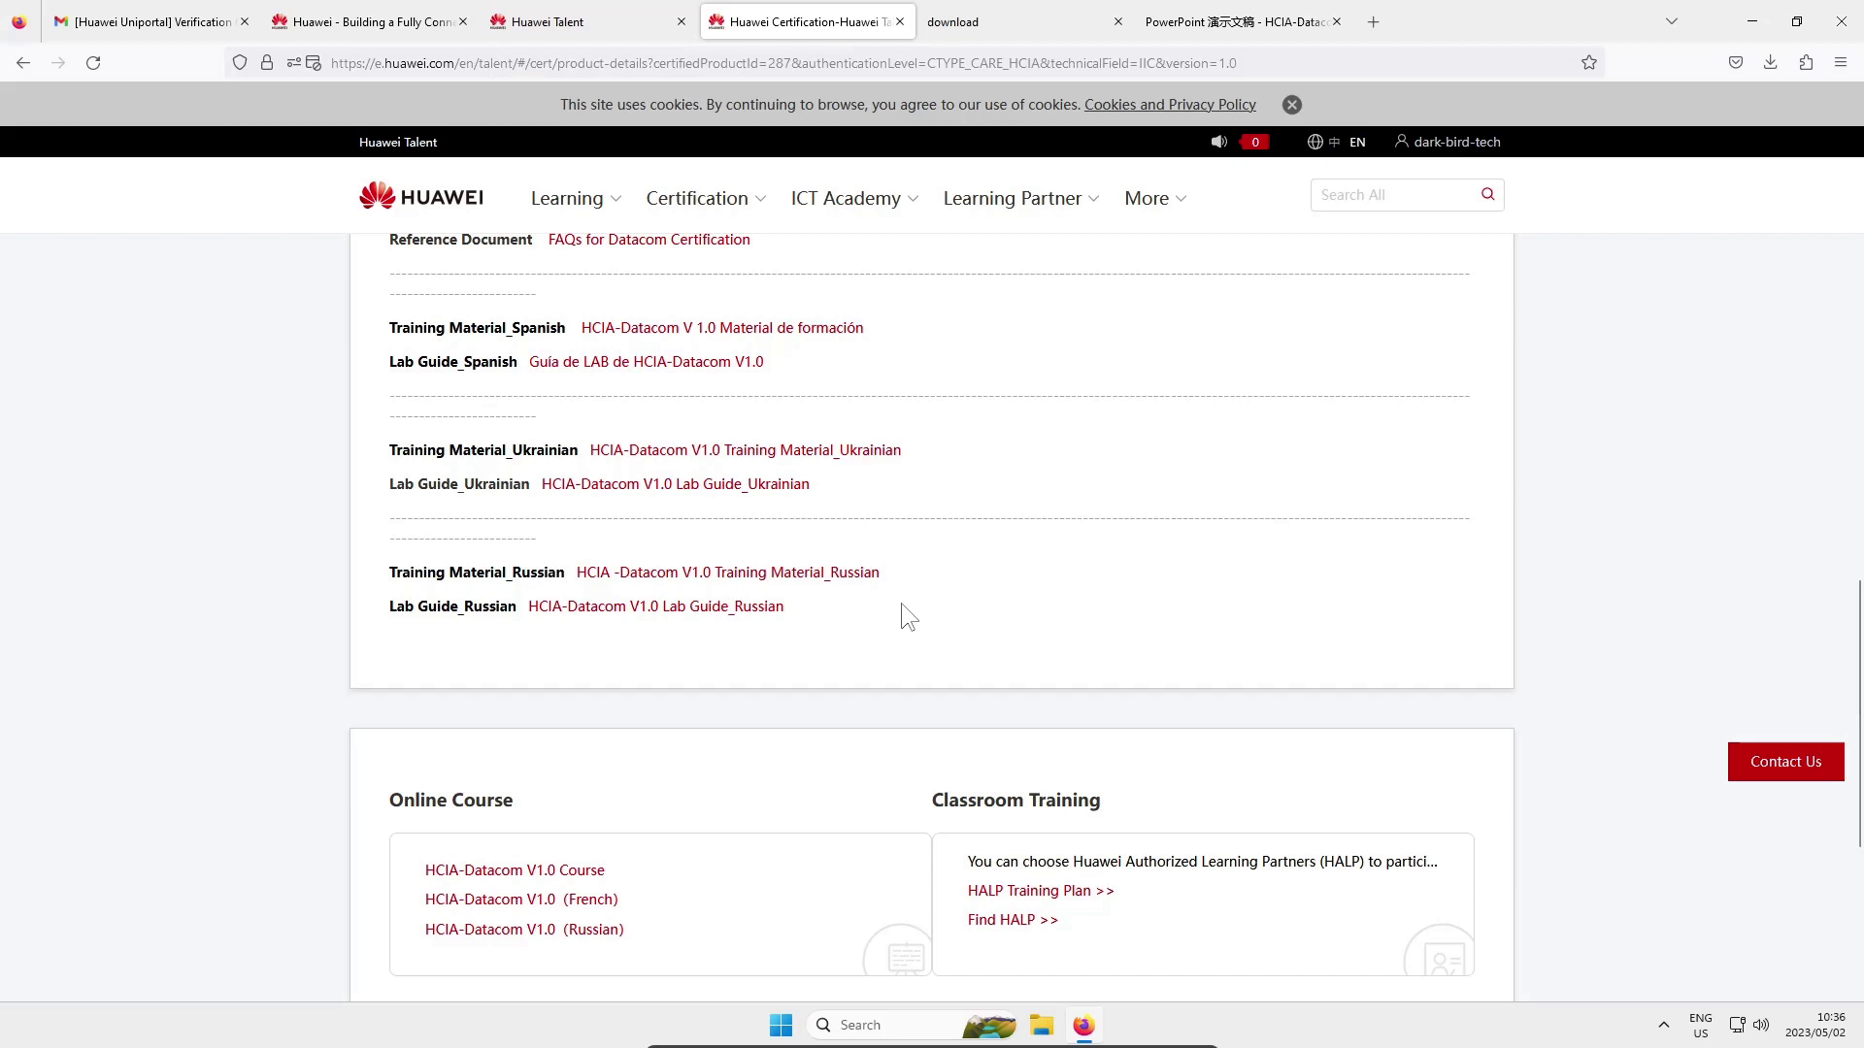
{"action": "scroll", "coordinate": [1013, 585], "scroll_direction": "up", "scroll_amount": 10}
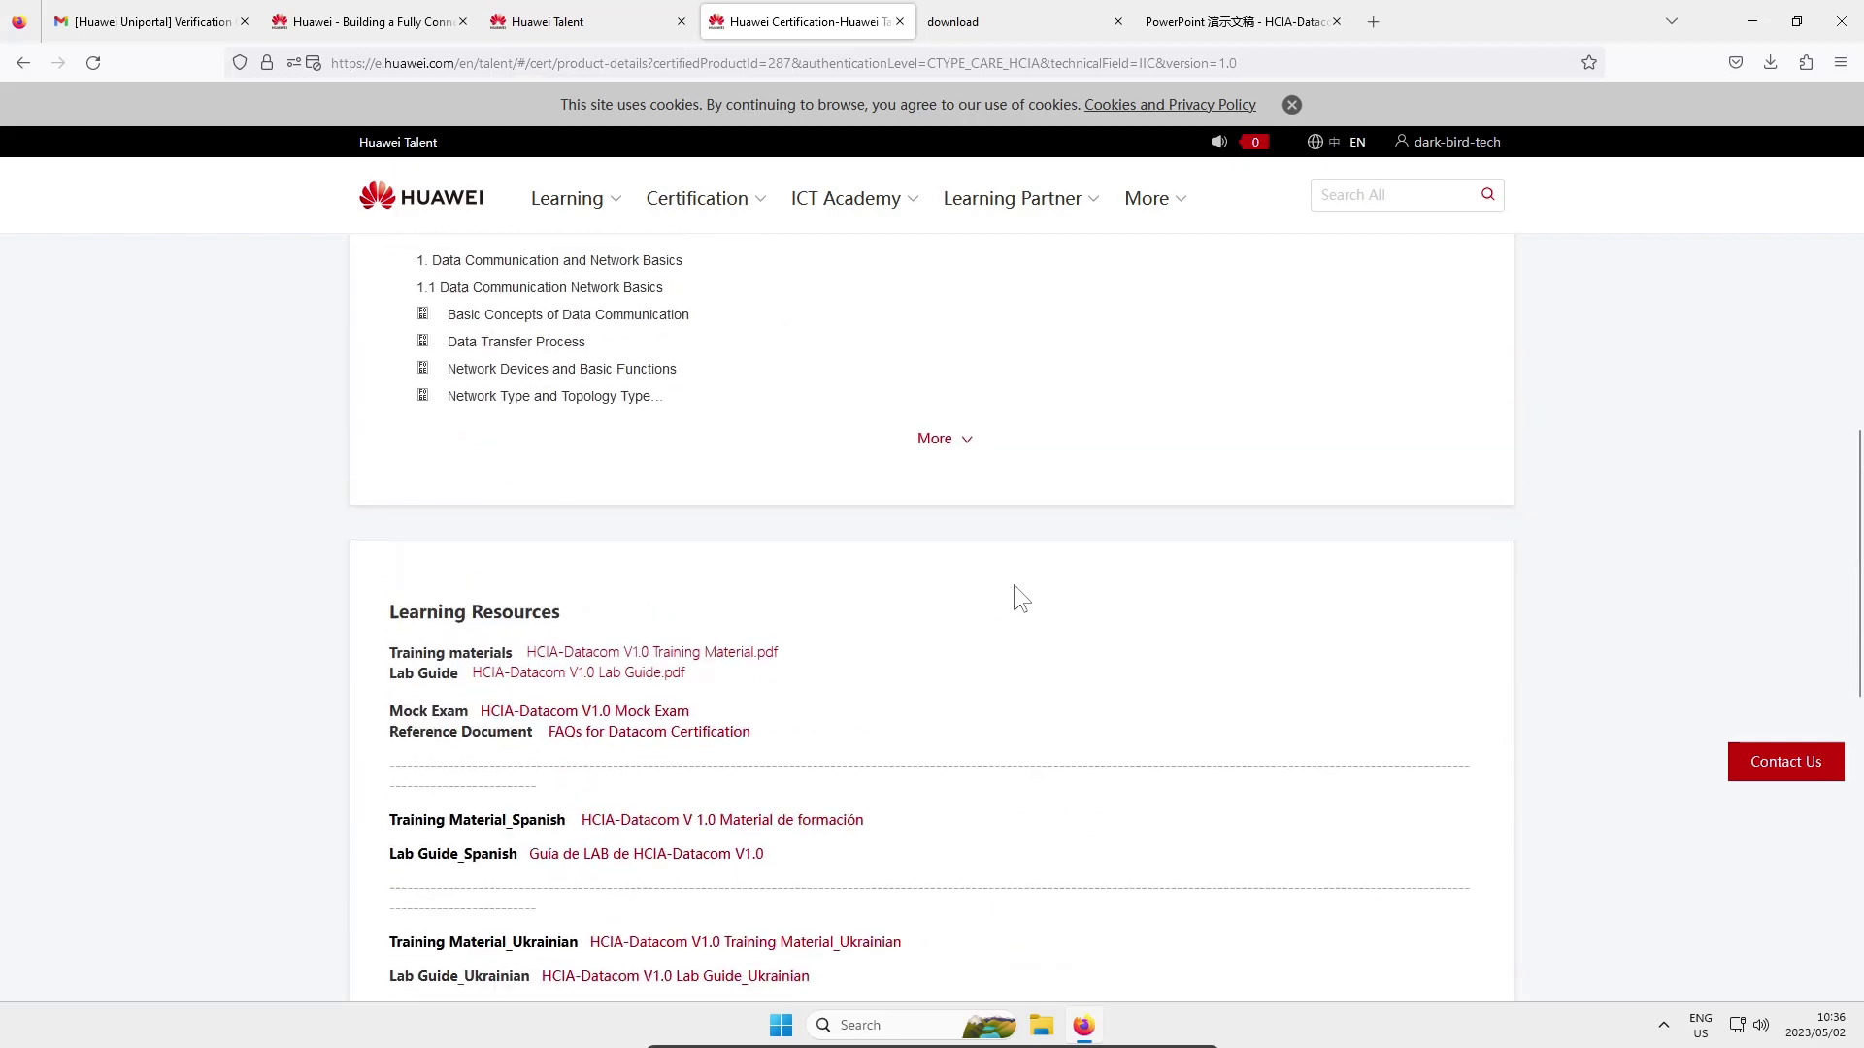
{"action": "mouse_move", "coordinate": [1447, 144]}
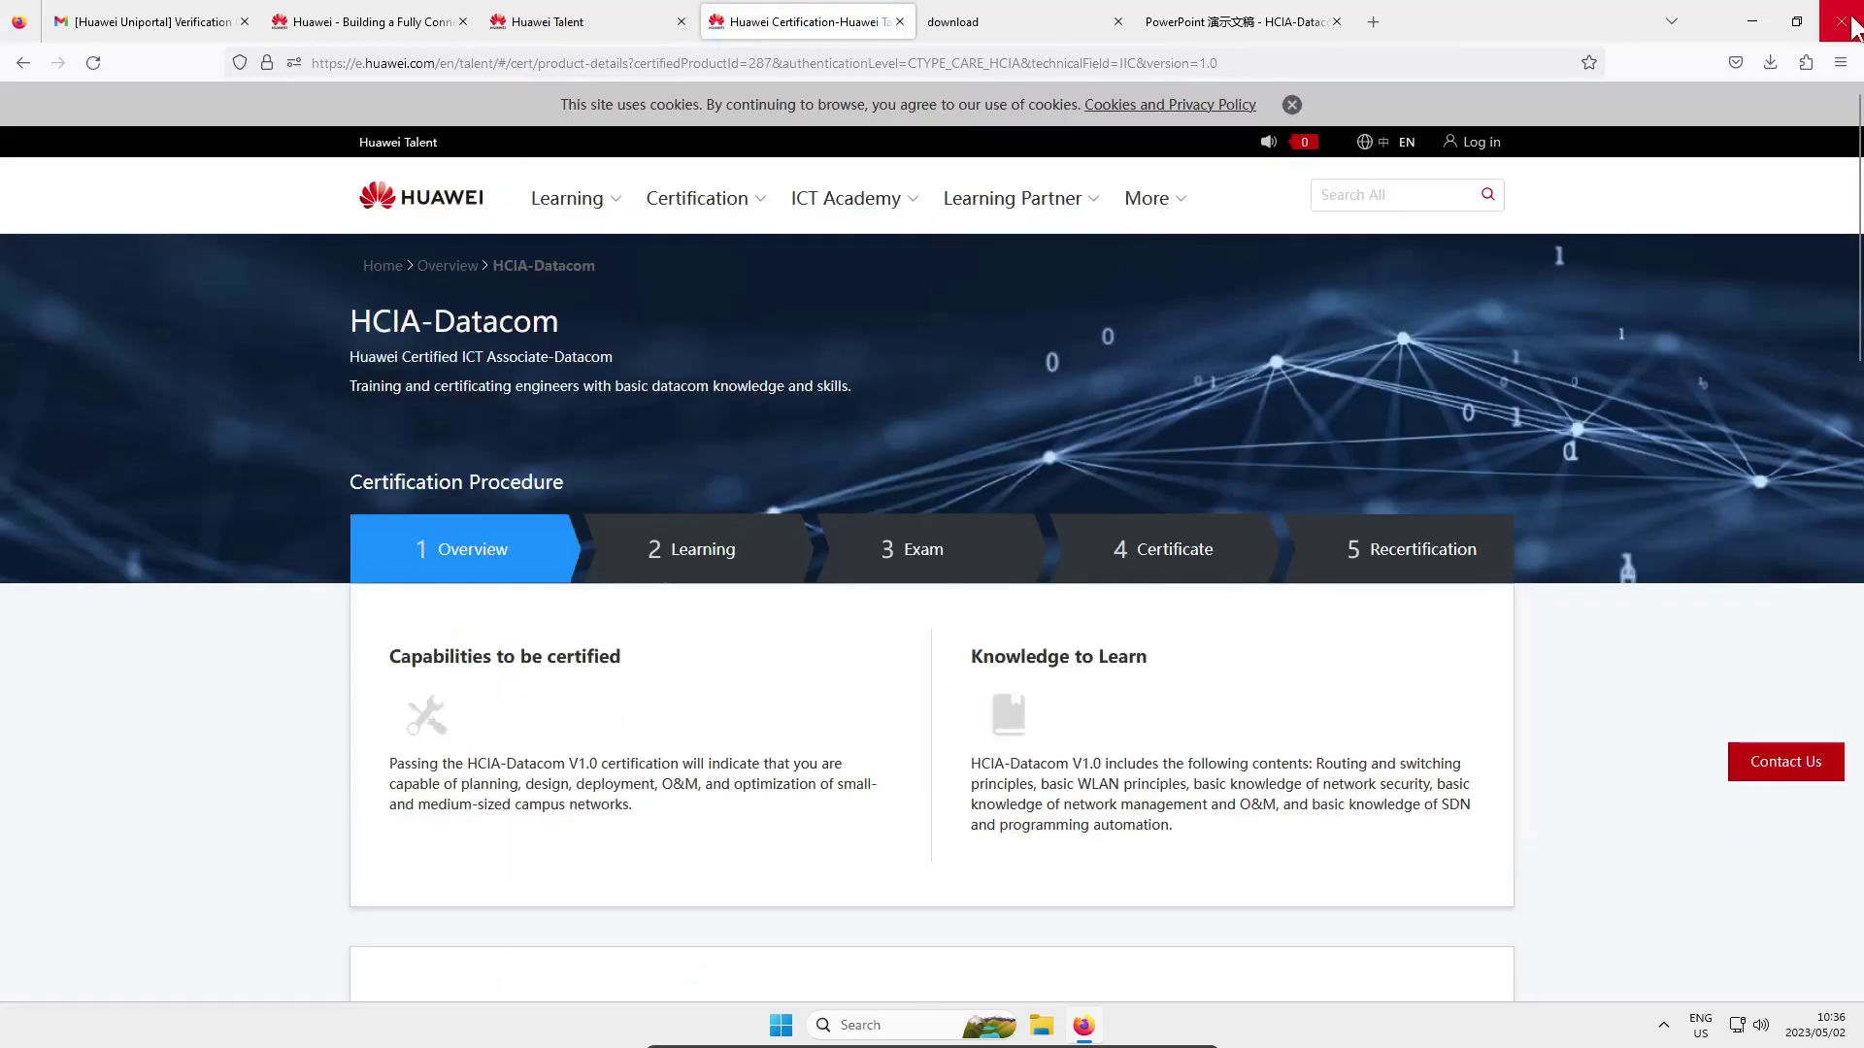
Close the Firefox window, leaving only the Windows desktop
{"action": "left_click", "coordinate": [1856, 18]}
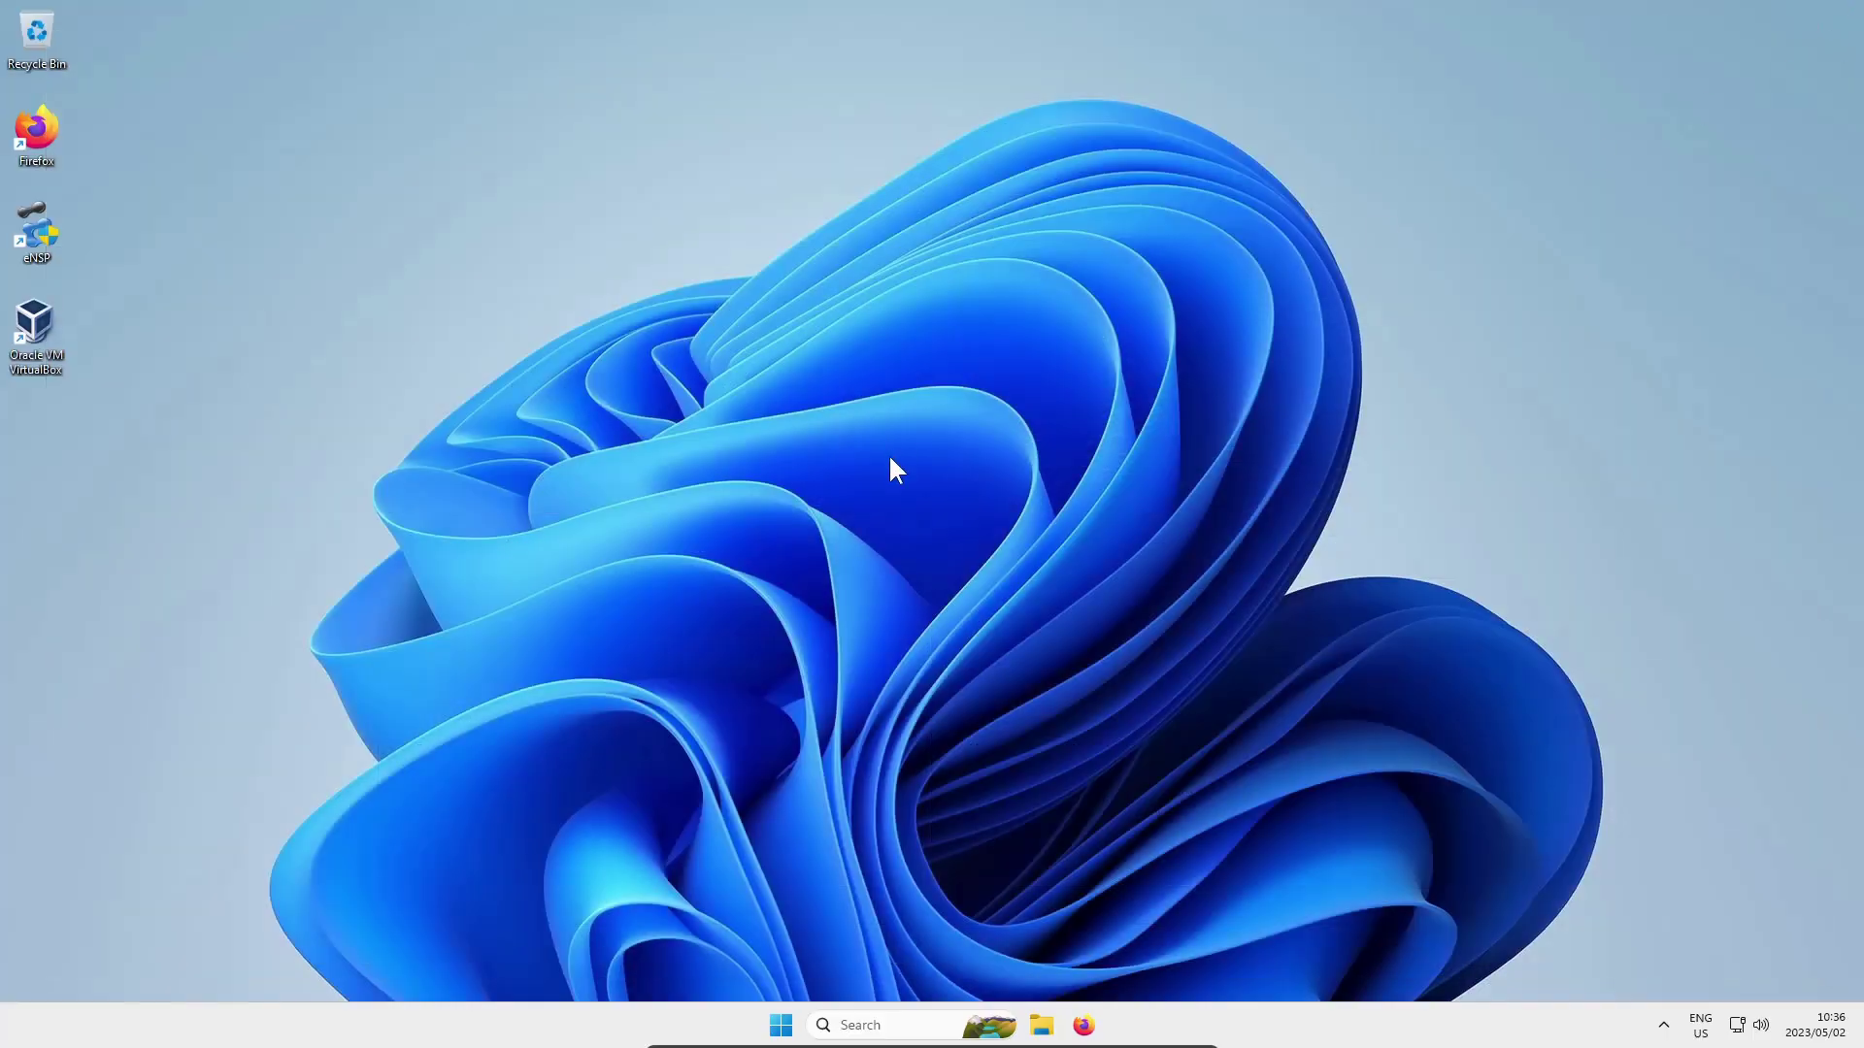